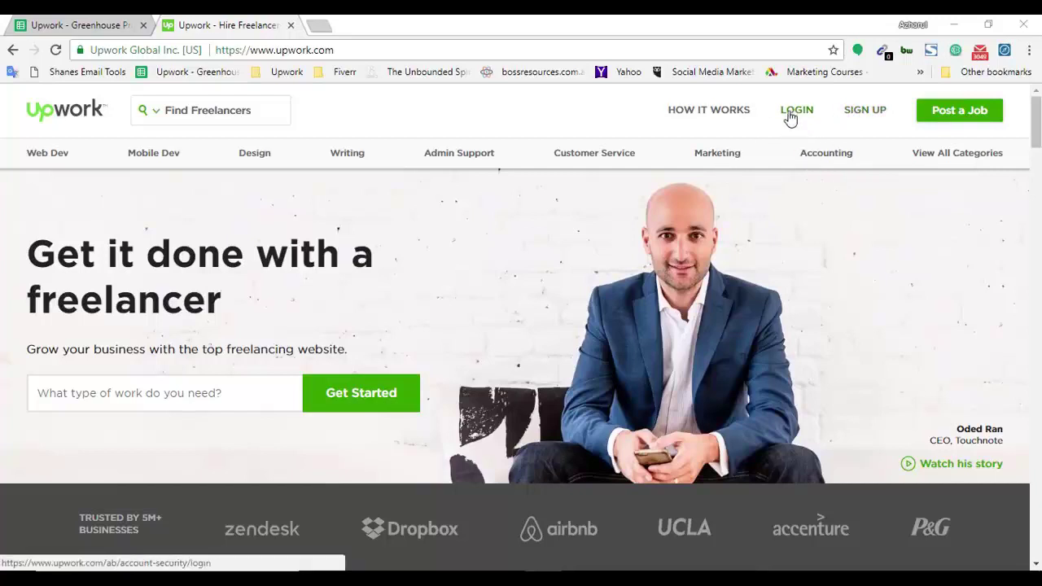
# Log in to the Upwork freelancer account with the username and password to reach My Job Feed.
pyautogui.click(797, 112)
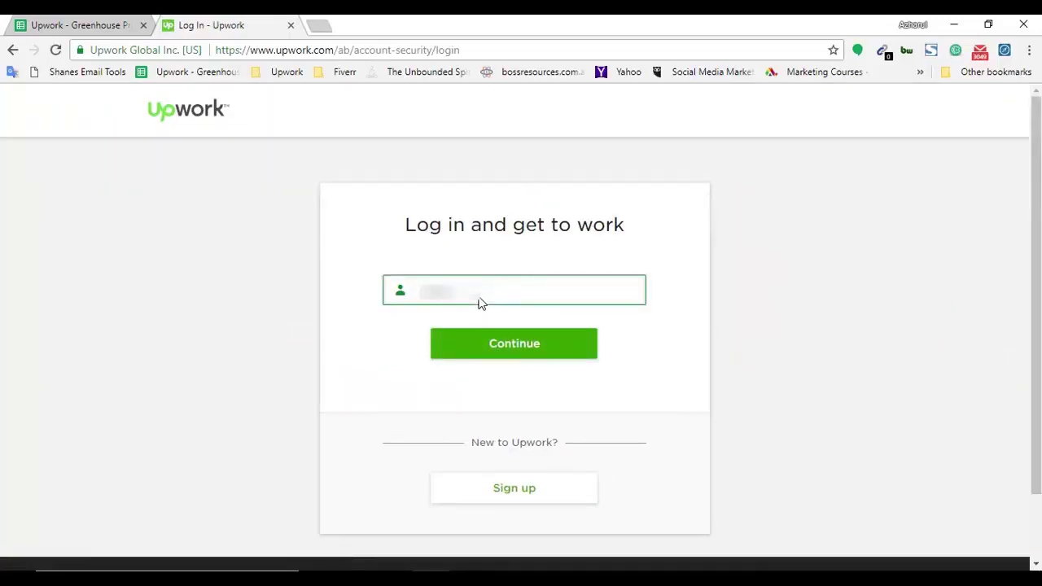
pyautogui.click(477, 357)
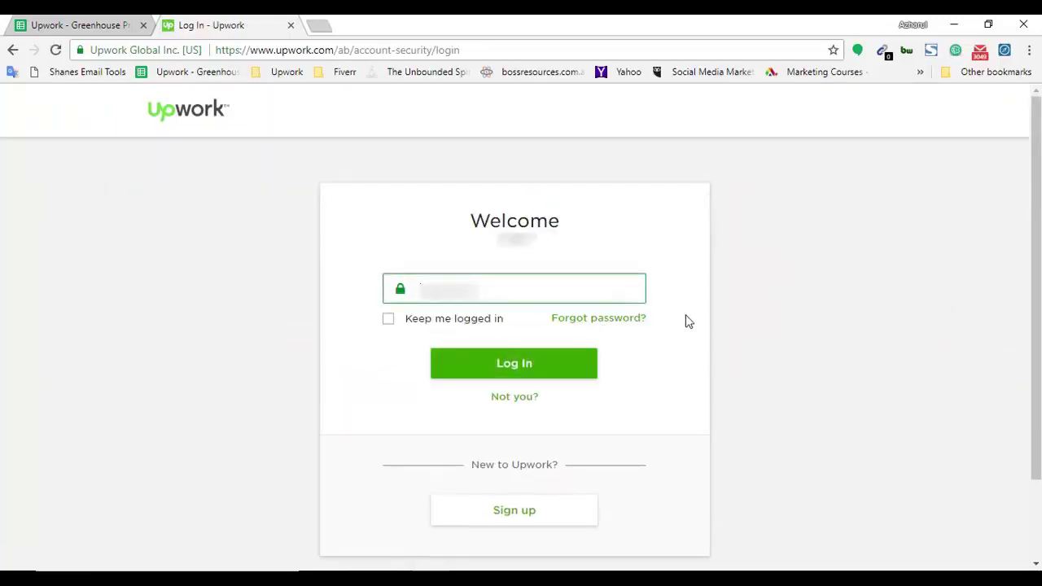
pyautogui.write('•')
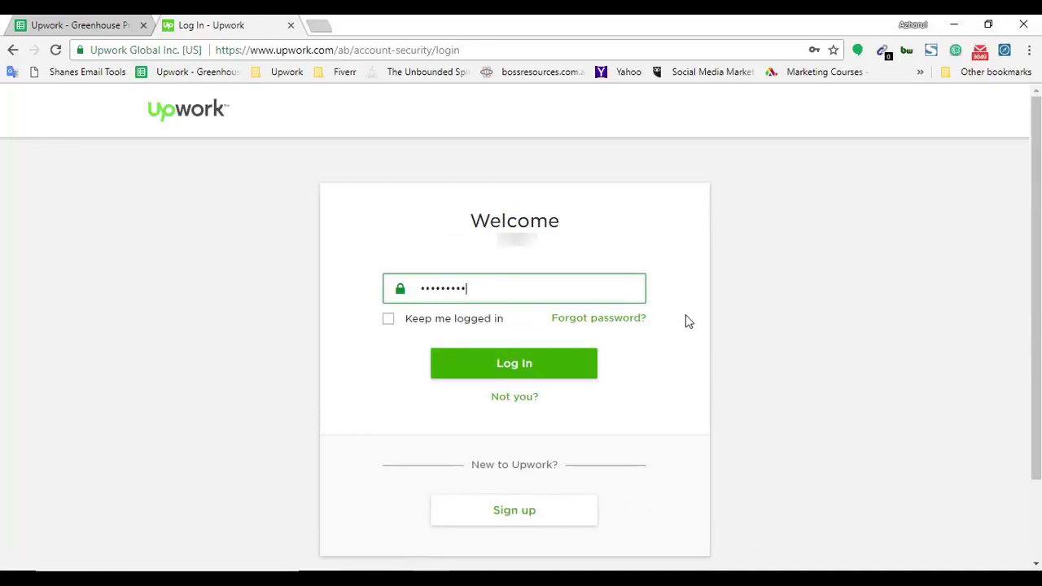
pyautogui.press('Return')
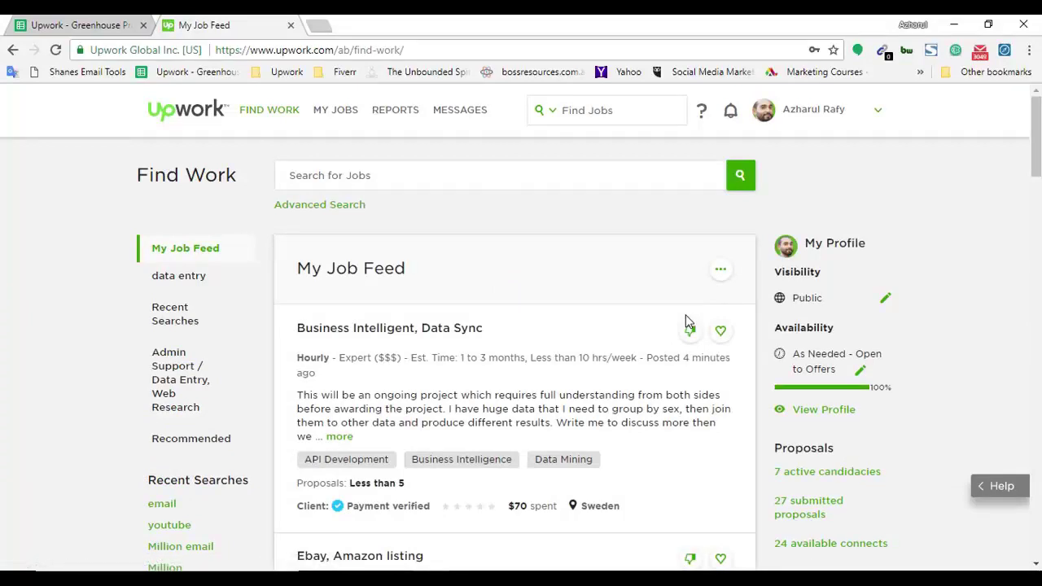
# Filter the job feed to the Data Entry category under My Categories.
pyautogui.moveTo(285, 109)
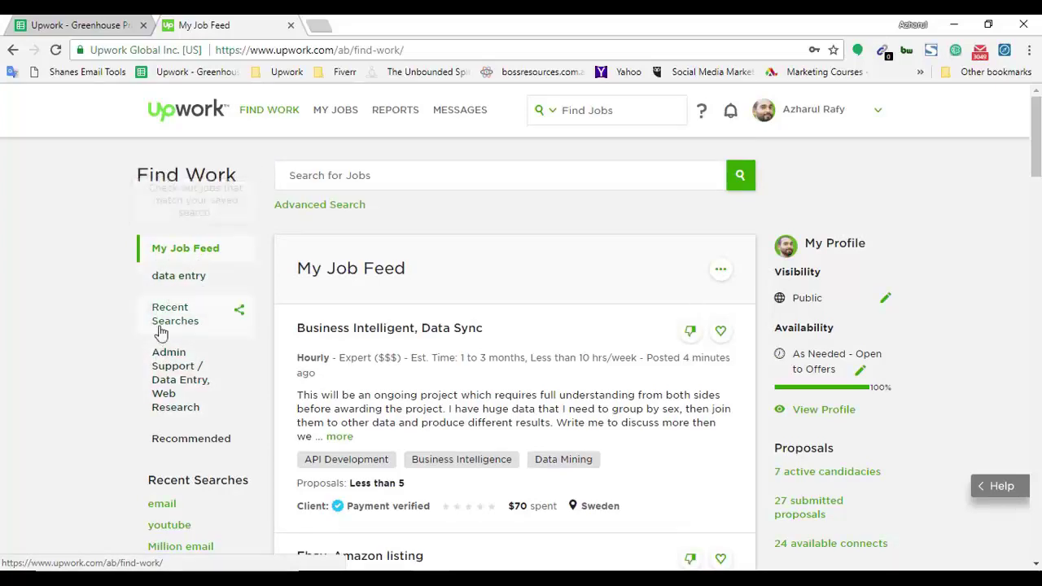
pyautogui.scroll(-5, 34, 498)
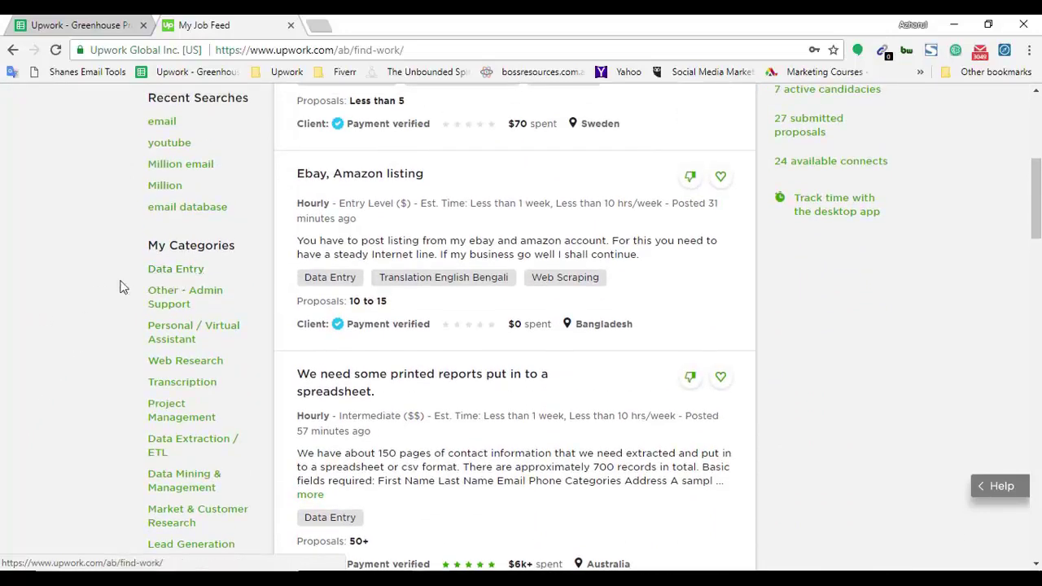
pyautogui.click(173, 272)
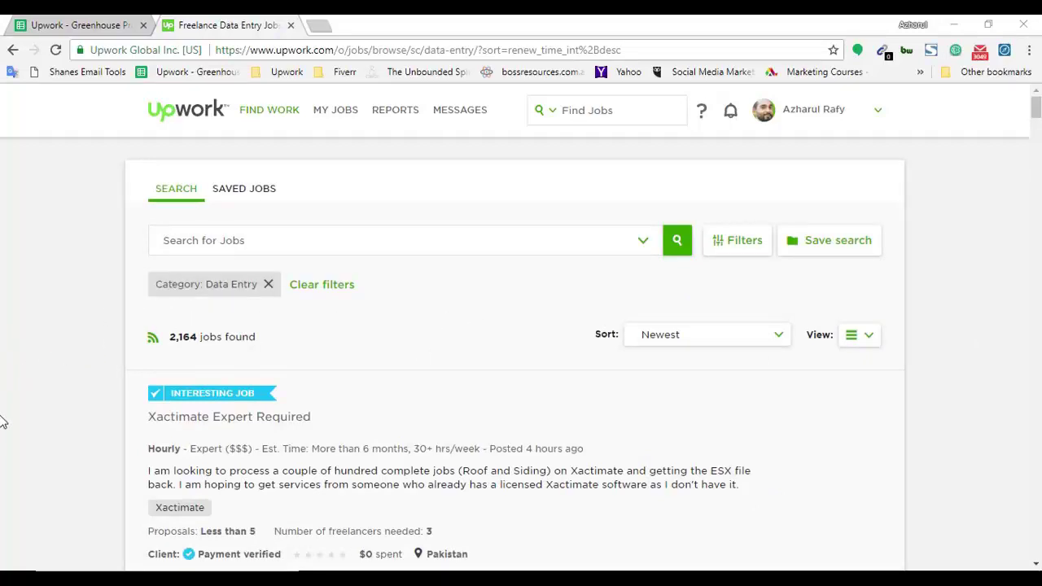
# Scroll through the newest Data Entry listings, past the 'Ebay, Amazon listing' job.
pyautogui.scroll(-4, 4, 399)
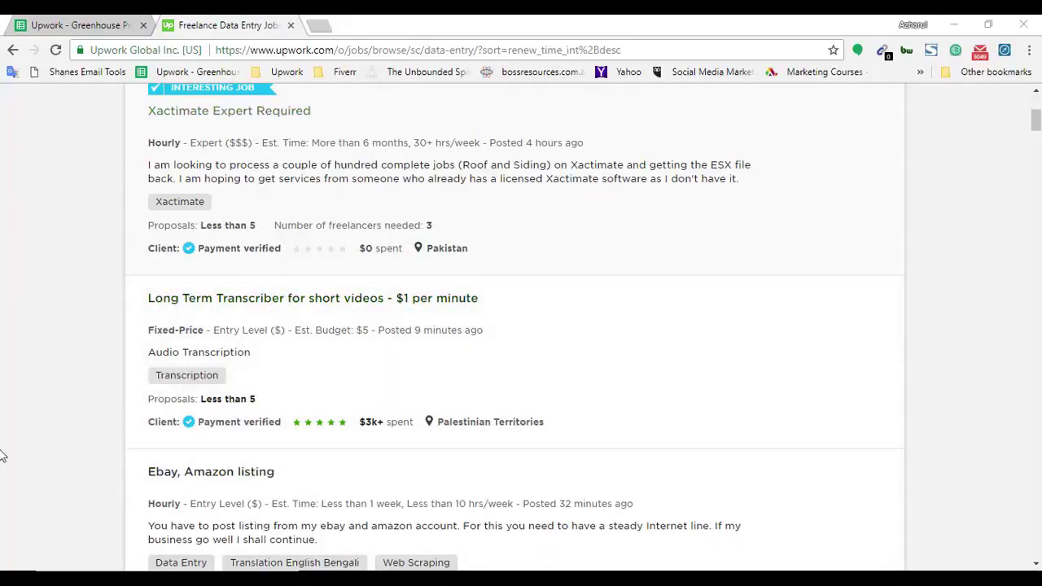
pyautogui.scroll(-2, 4, 447)
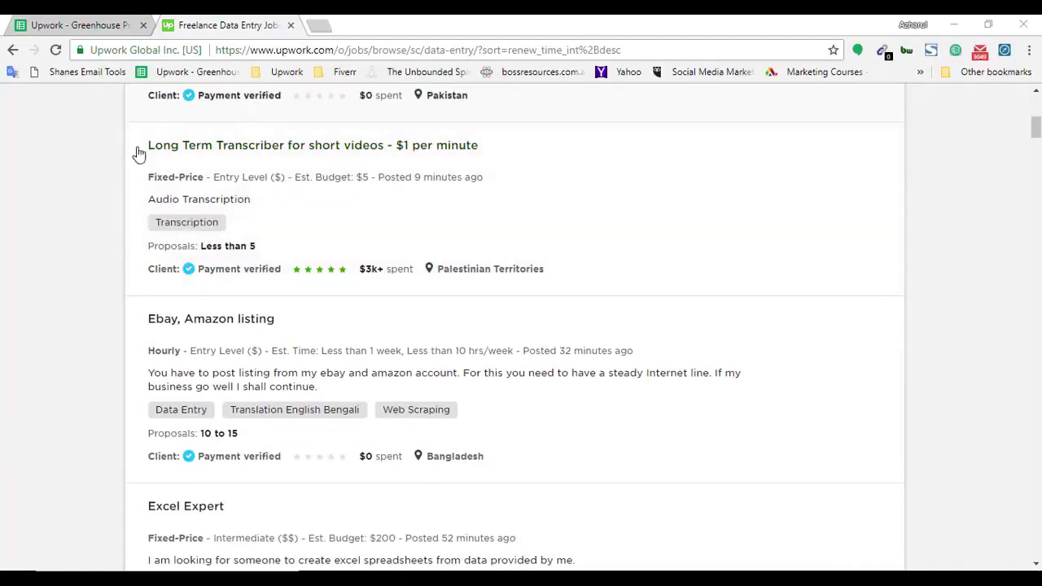
pyautogui.scroll(-1, 34, 358)
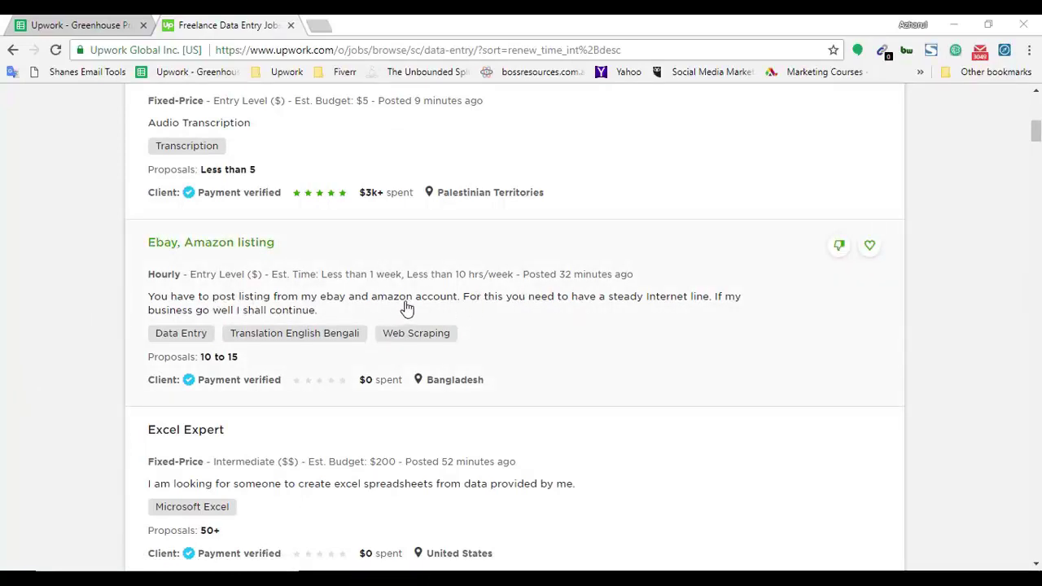
# Open the 'We need some printed reports put in to a spreadsheet.' job in a new tab.
pyautogui.scroll(-3, 3, 360)
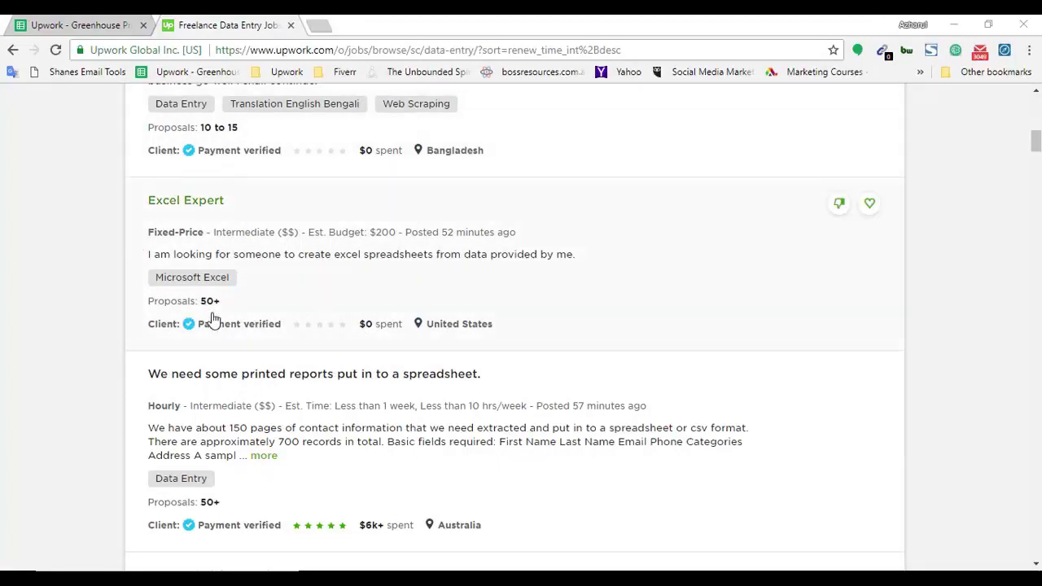
pyautogui.scroll(-1, 3, 388)
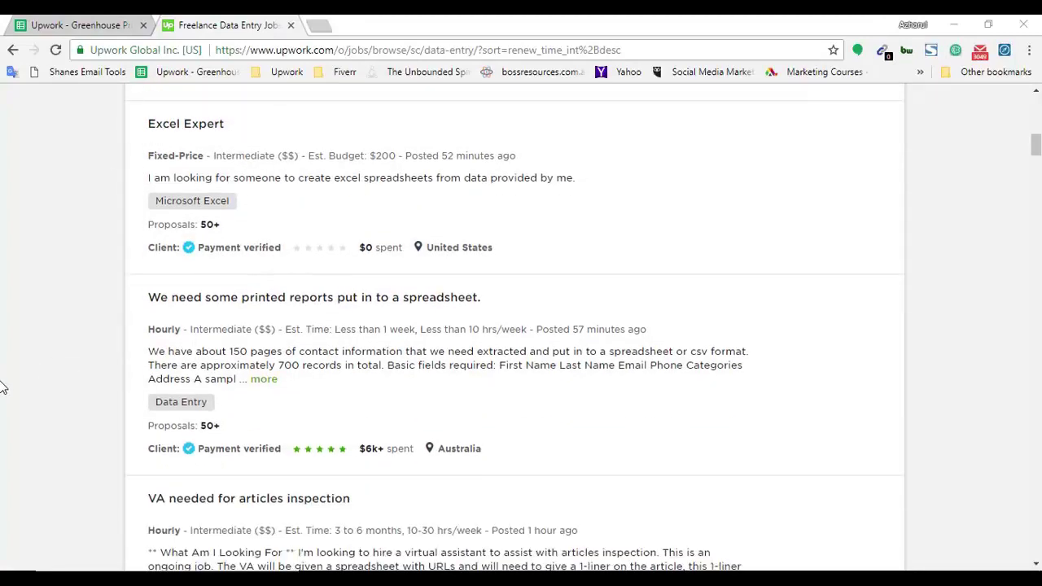
pyautogui.scroll(-1, 69, 338)
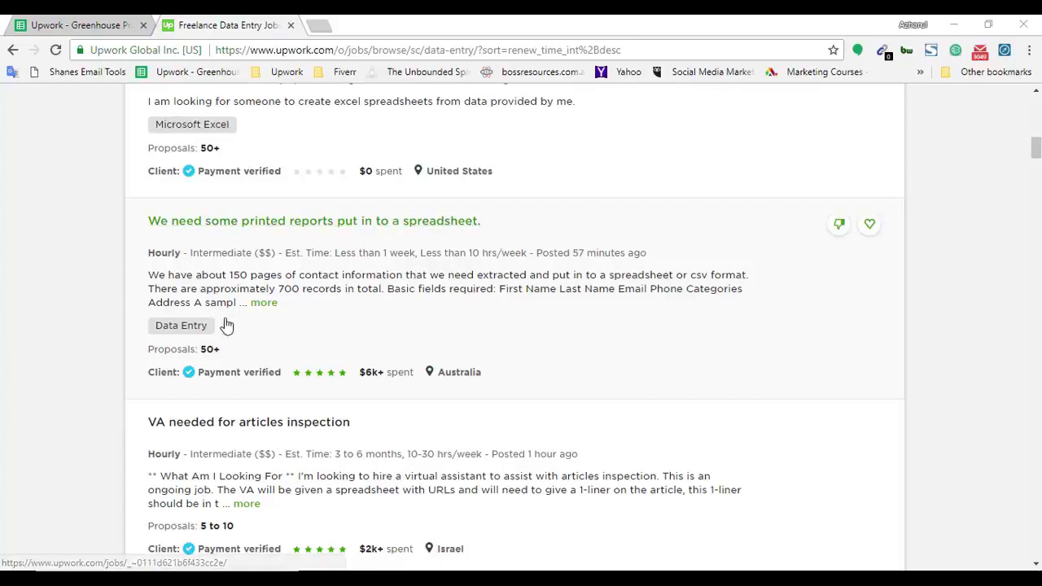
pyautogui.rightClick(313, 226)
pyautogui.click(380, 233)
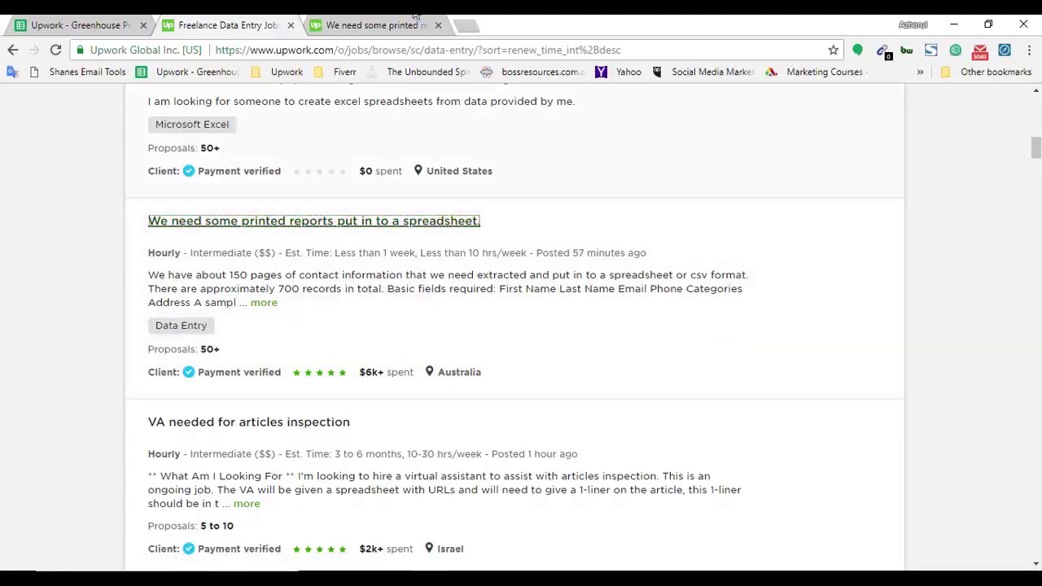
# Save the job's attached DOC100518-10052018102901.pdf sample to Downloads.
pyautogui.click(358, 25)
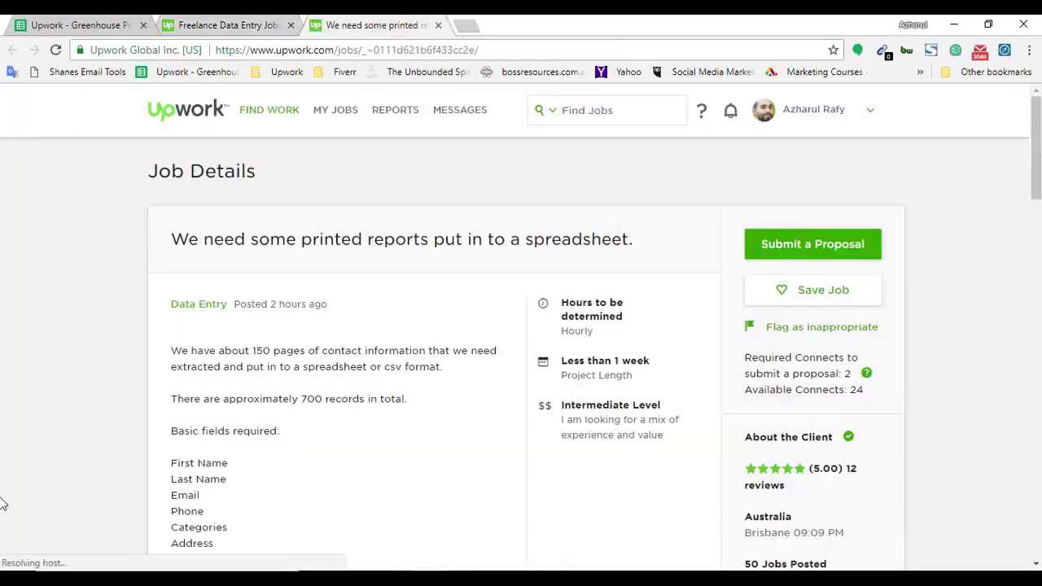
pyautogui.scroll(-1, 818, 360)
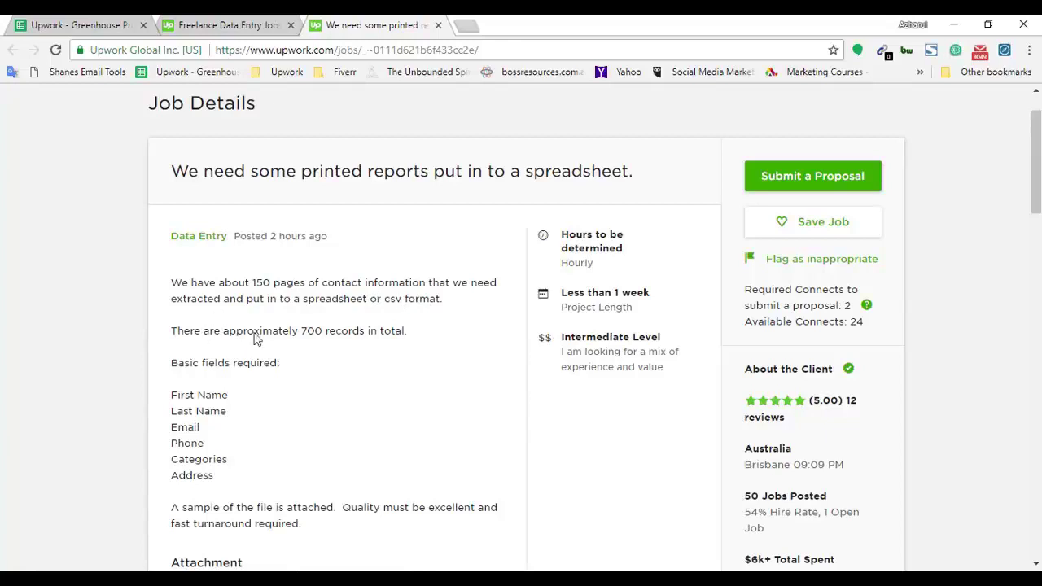
pyautogui.scroll(-2, 260, 173)
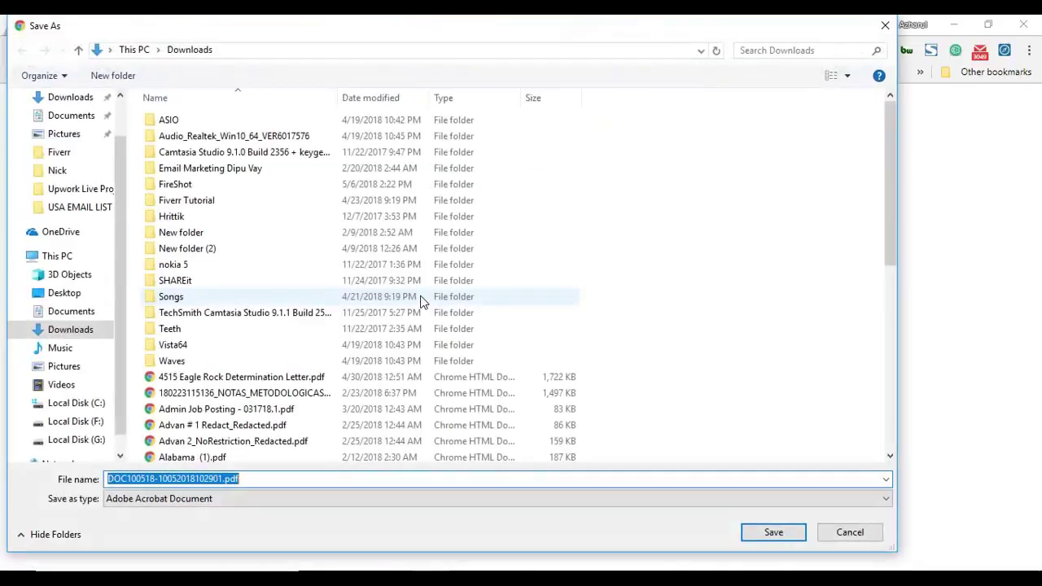
pyautogui.click(795, 537)
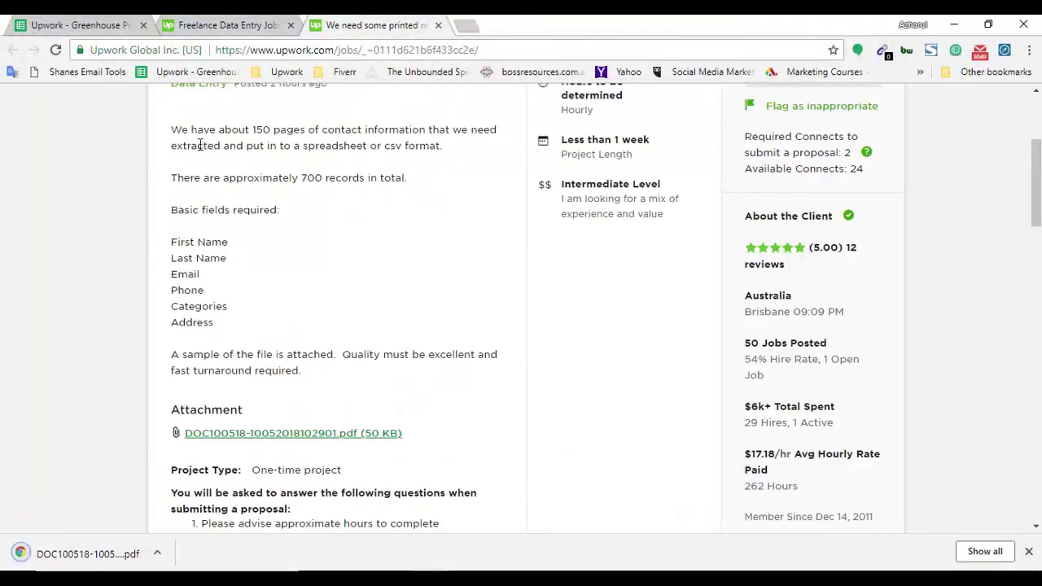
# Read the job requirements: spreadsheet/csv format, the contact fields, quality and fast turnaround.
pyautogui.moveTo(442, 145); pyautogui.dragTo(236, 144)
pyautogui.click(193, 177)
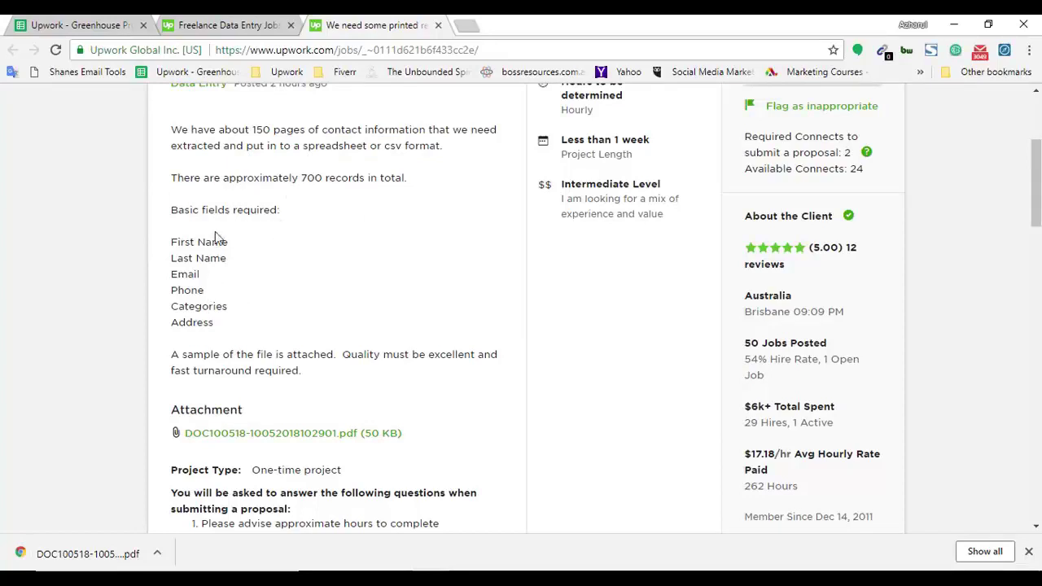
pyautogui.tripleClick(192, 241)
pyautogui.doubleClick(184, 275)
pyautogui.moveTo(237, 332); pyautogui.dragTo(440, 521)
pyautogui.click(180, 371)
pyautogui.moveTo(340, 369); pyautogui.dragTo(341, 353)
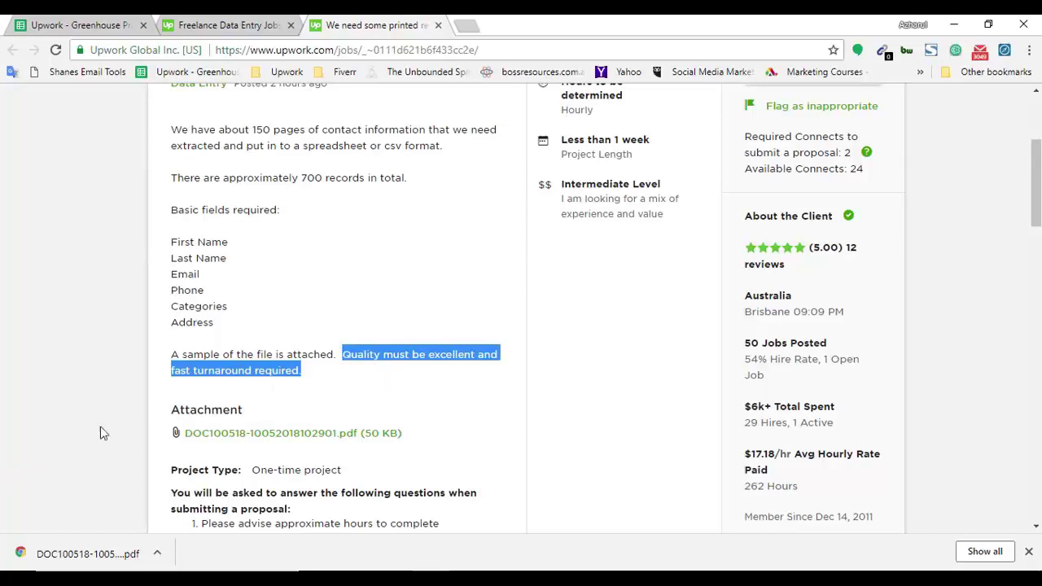
pyautogui.click(6, 408)
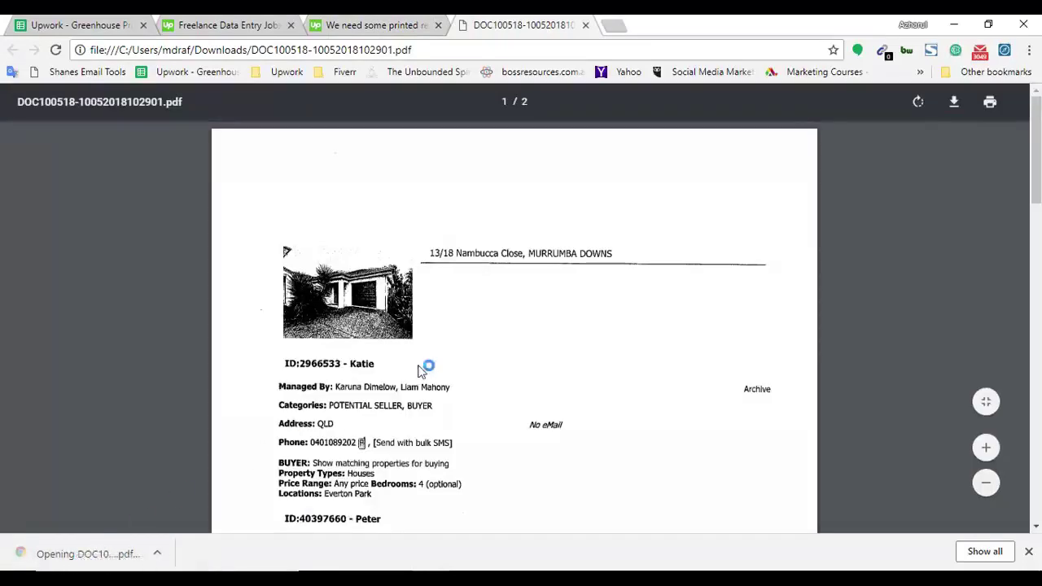
# Select the list of required field names on the job page, then show the sample PDF.
pyautogui.hotkey('ctrl', 'shift', 'Tab')
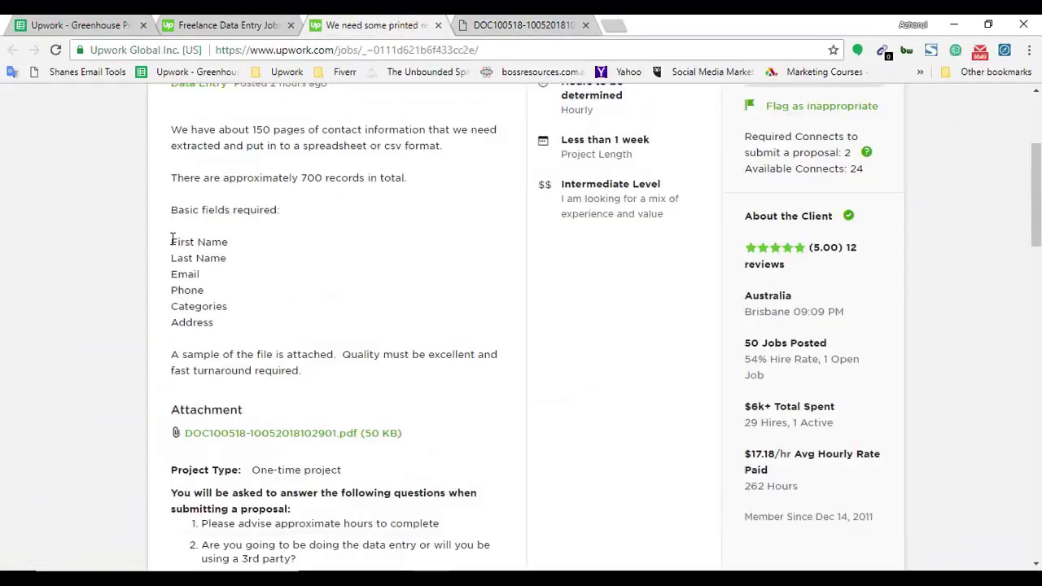
pyautogui.moveTo(171, 239); pyautogui.dragTo(228, 319)
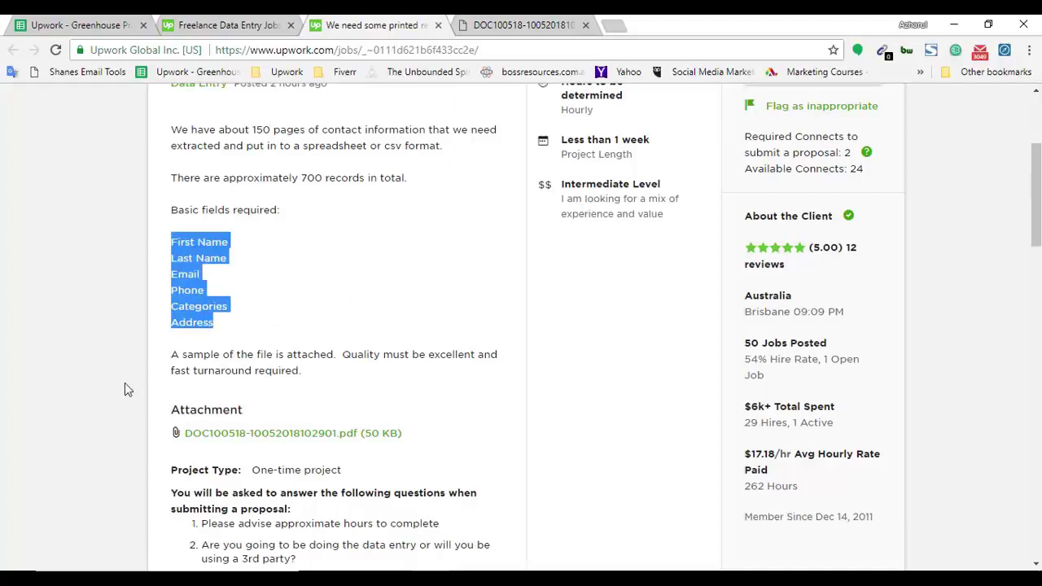
pyautogui.click(496, 18)
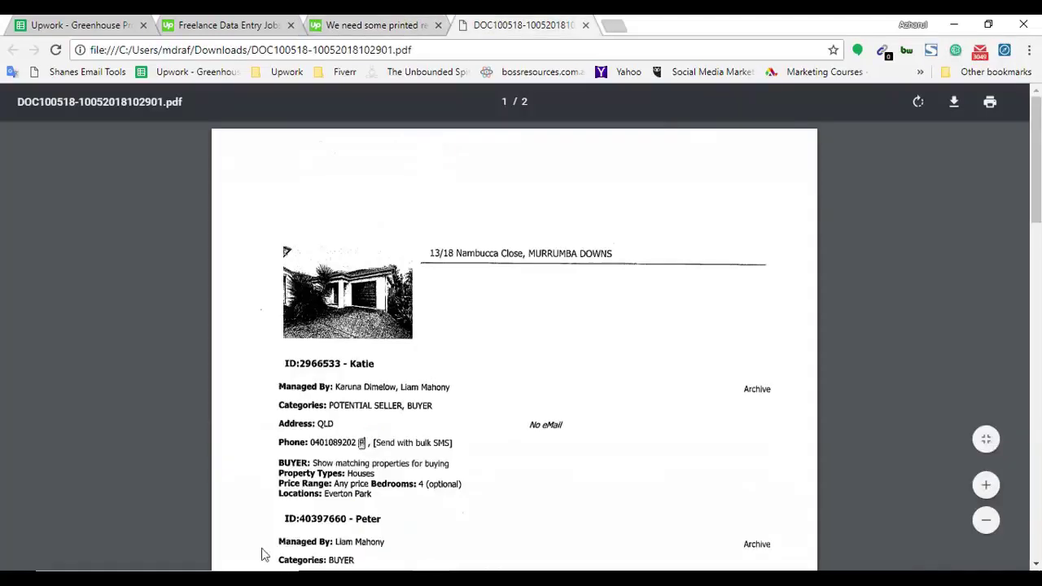
# Launch Microsoft Office Excel 2007 alongside the job page's First Name field label.
pyautogui.press('super')
pyautogui.write('ex')
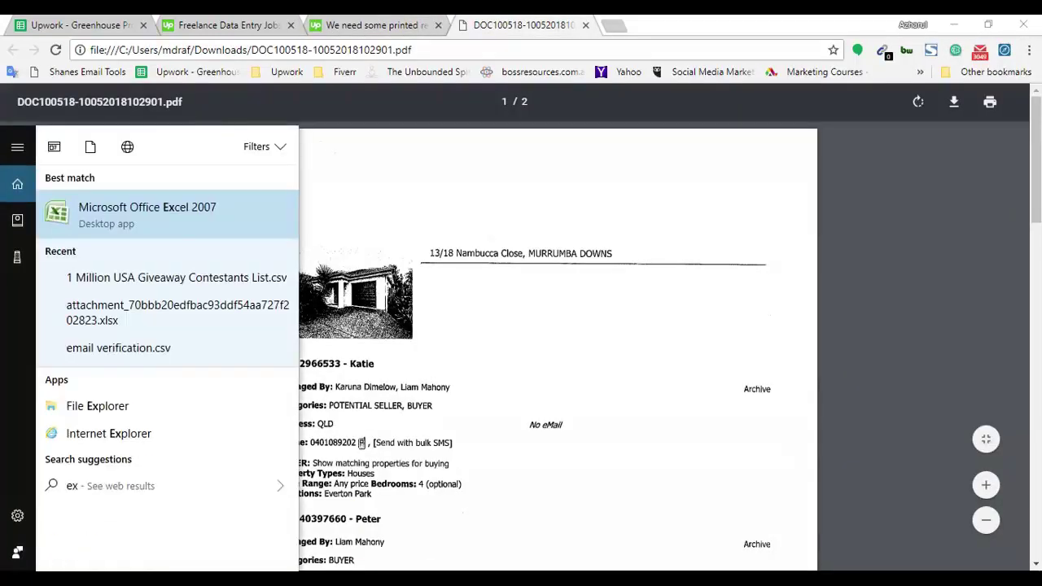
pyautogui.click(150, 227)
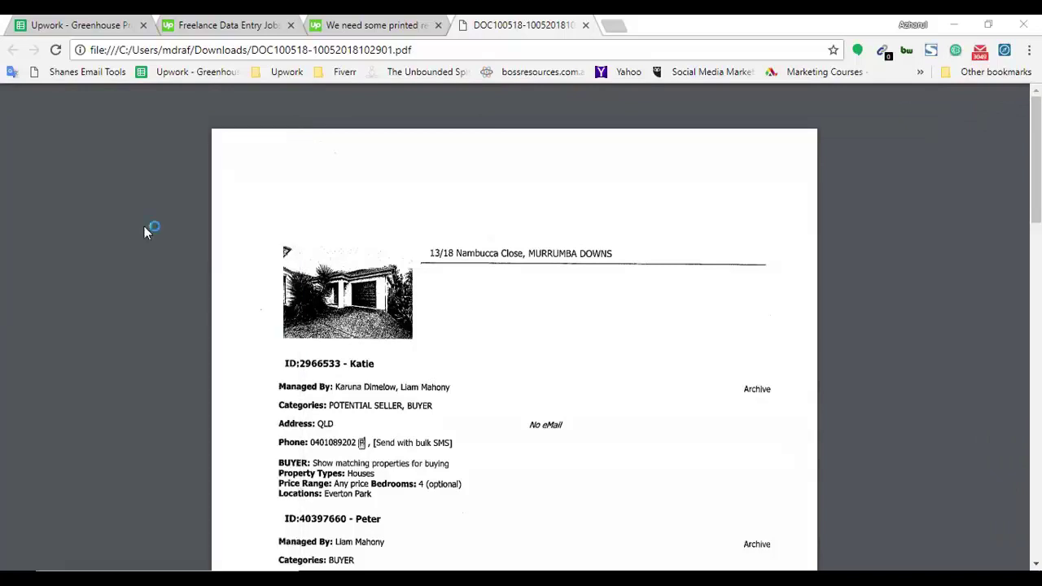
pyautogui.click(394, 23)
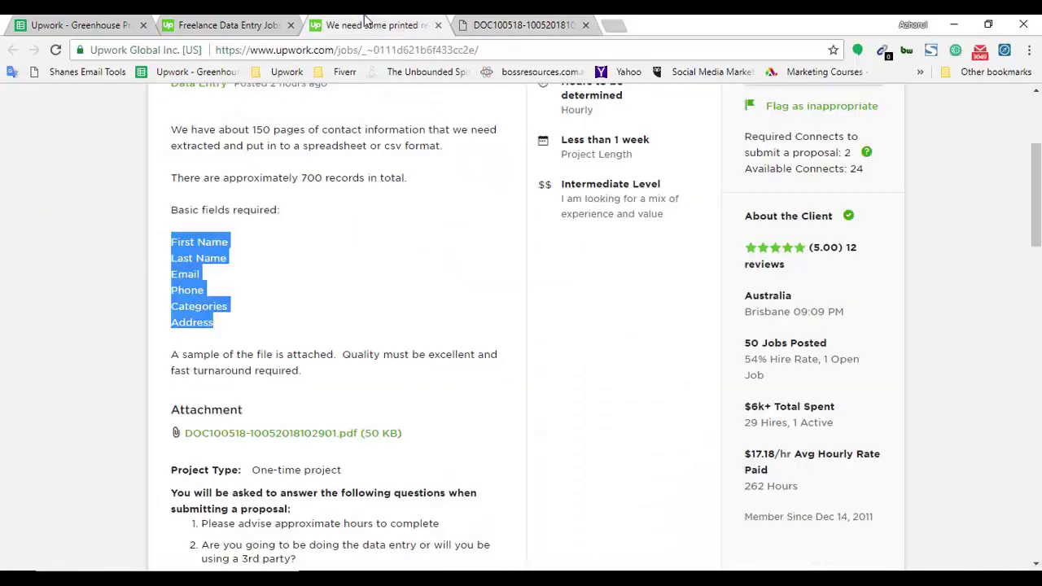
pyautogui.click(186, 242)
pyautogui.moveTo(171, 242); pyautogui.dragTo(215, 238)
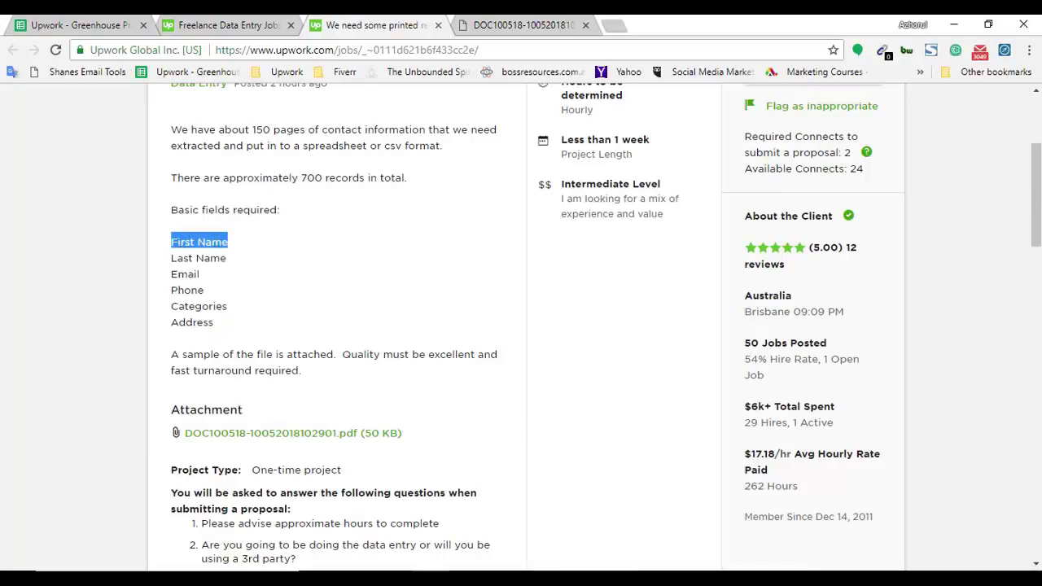
pyautogui.hotkey('alt', 'Tab')
# Type headers First Name, Last Name, Email, Phone, Categories and Address across A1:F1.
pyautogui.write('Fu')
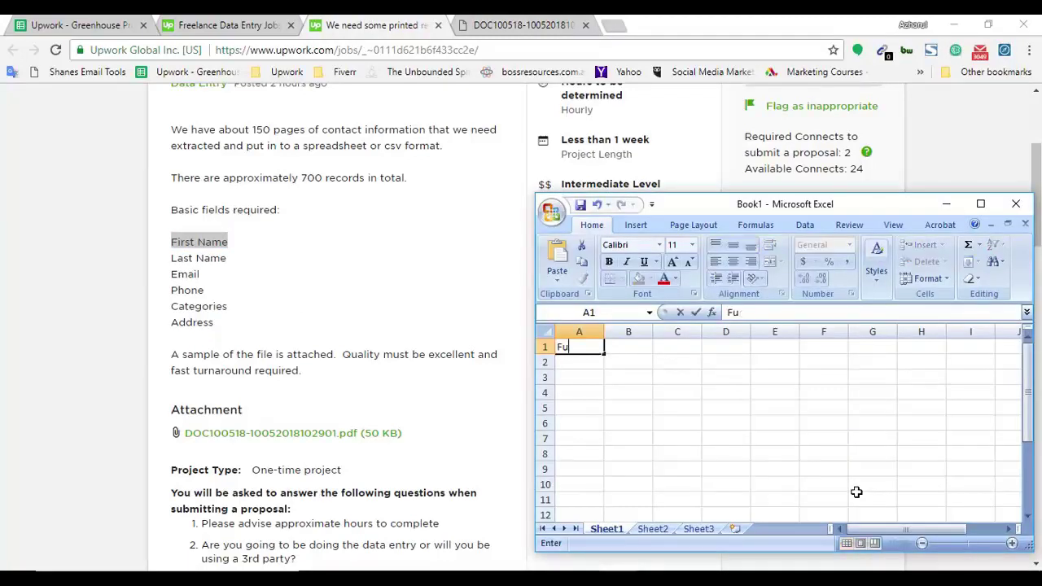
pyautogui.write('rst Name')
pyautogui.press('Tab')
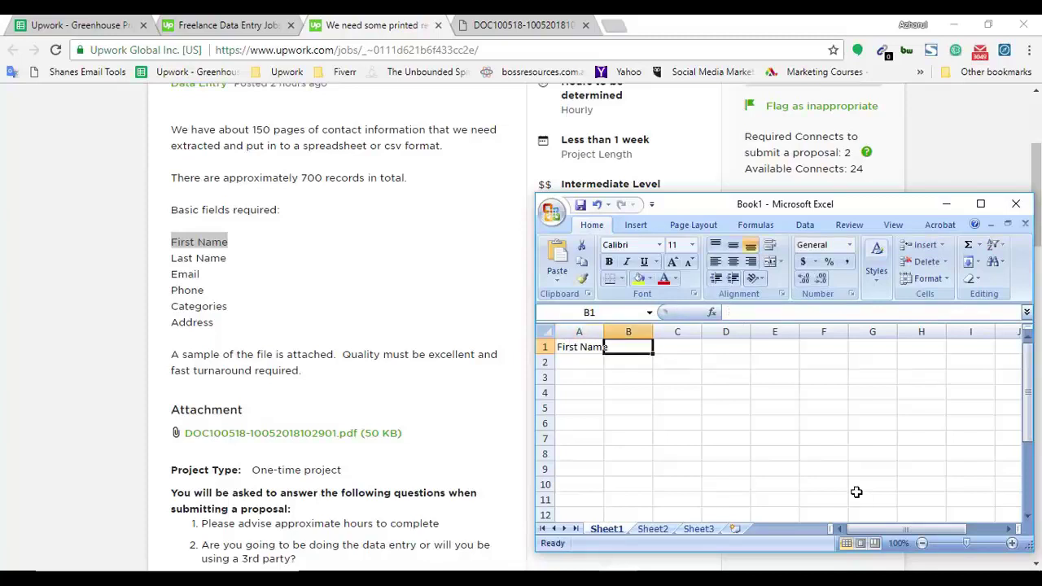
pyautogui.write('Last Name')
pyautogui.press('Tab')
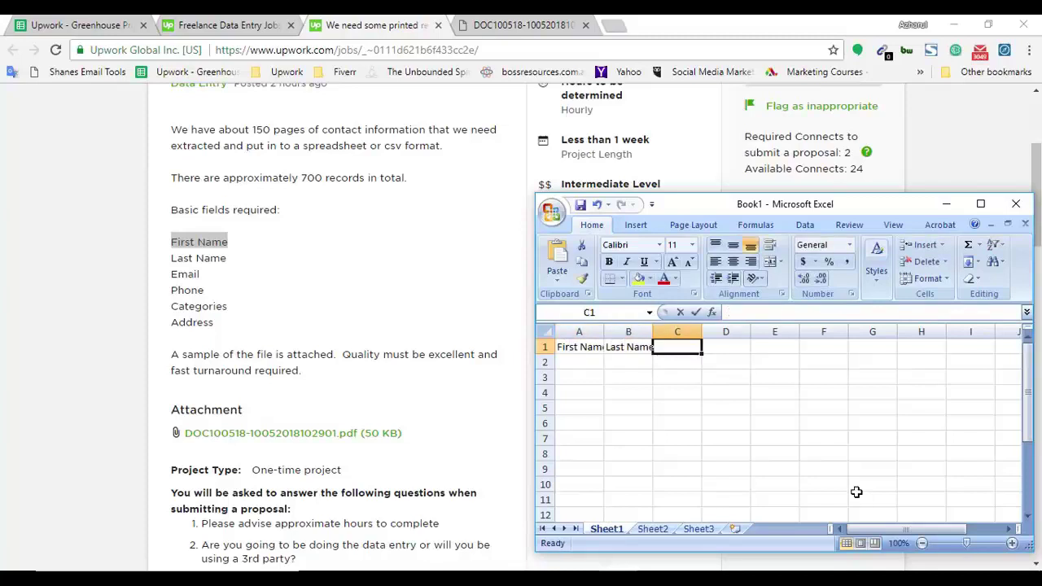
pyautogui.write('Email')
pyautogui.press('Tab')
pyautogui.write('Phone')
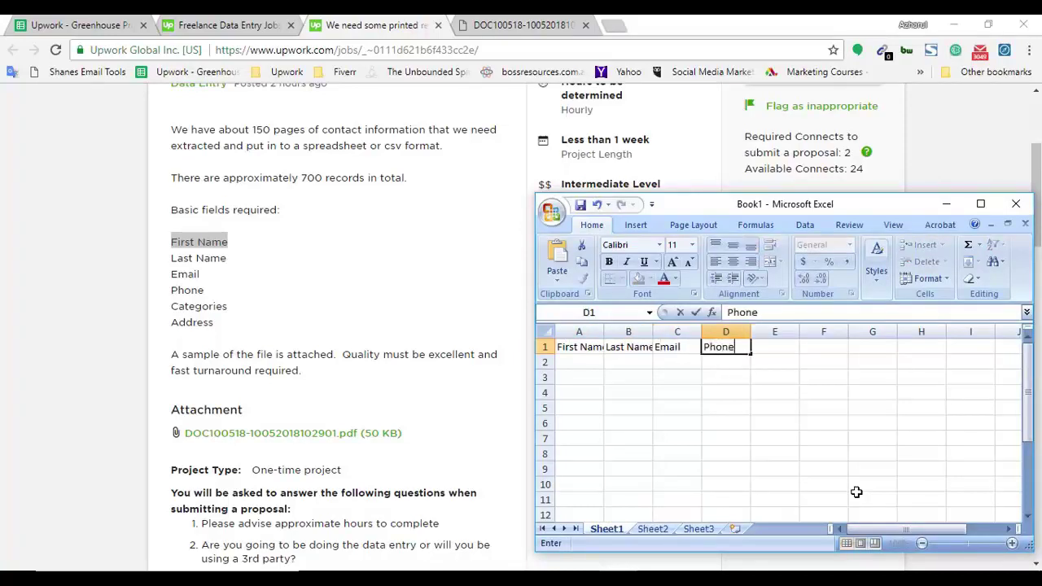
pyautogui.press('Tab')
pyautogui.write('V')
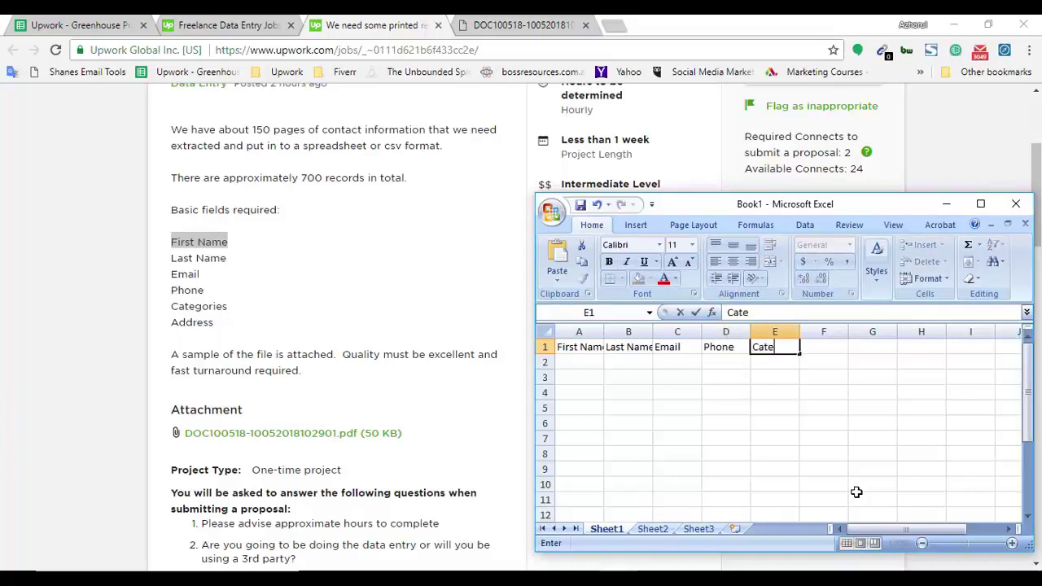
pyautogui.write('ategories')
pyautogui.press('Tab')
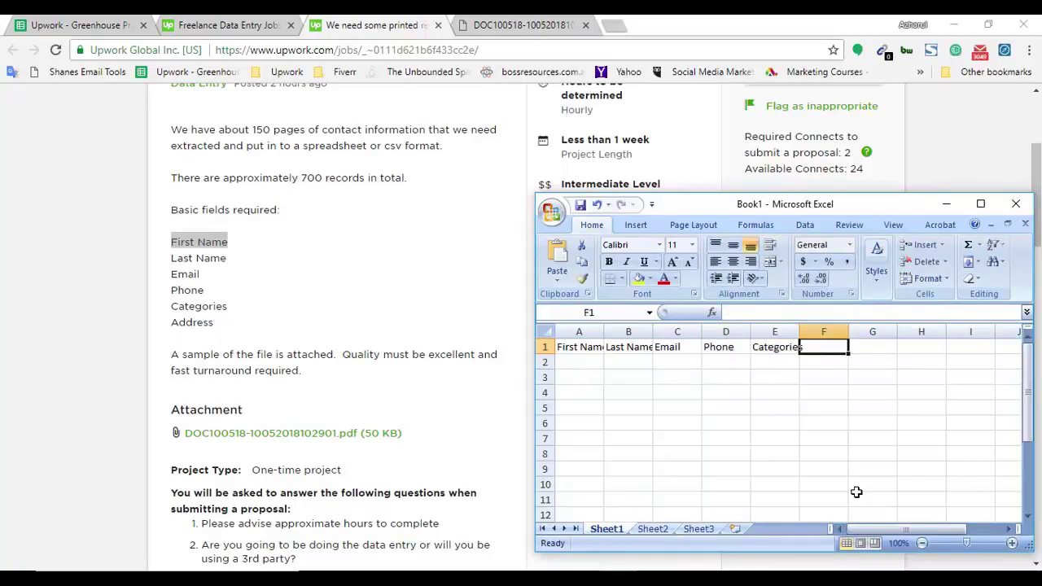
pyautogui.write('Addre')
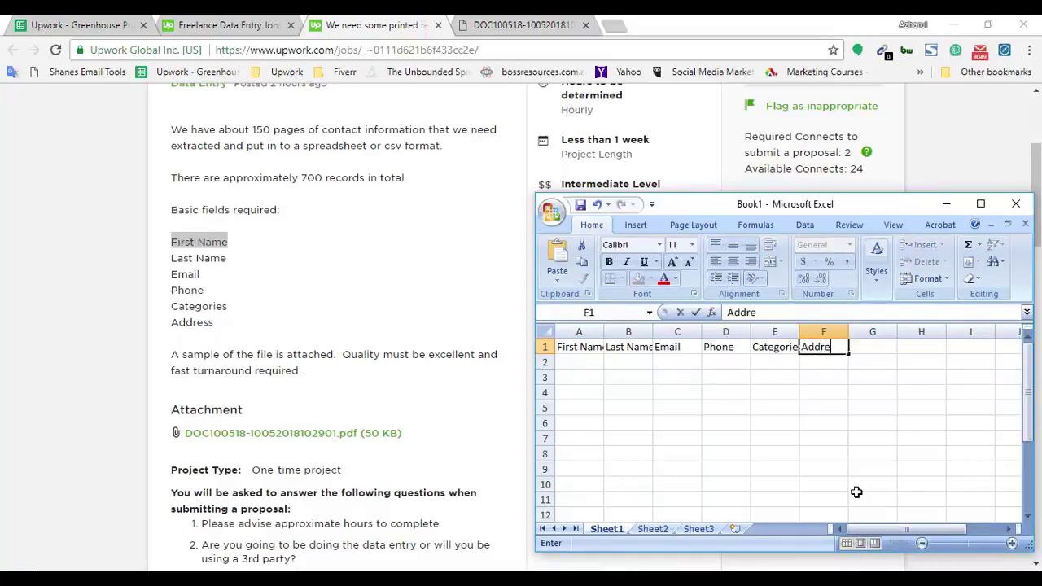
pyautogui.write('ss')
pyautogui.click(744, 432)
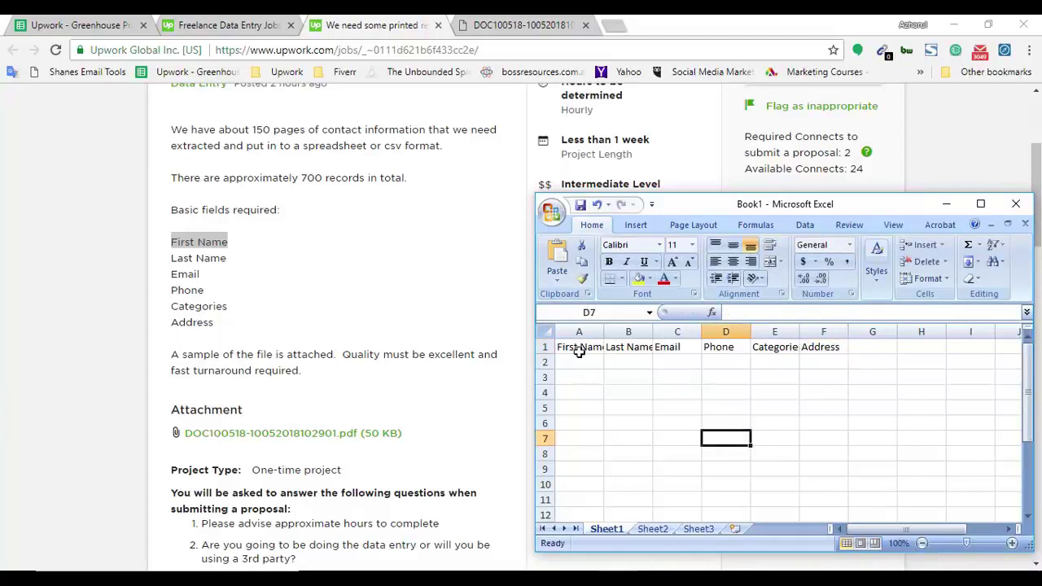
# Autofit columns A–F to their headers and bring the sample PDF forward.
pyautogui.moveTo(579, 331); pyautogui.dragTo(869, 331)
pyautogui.click(847, 374)
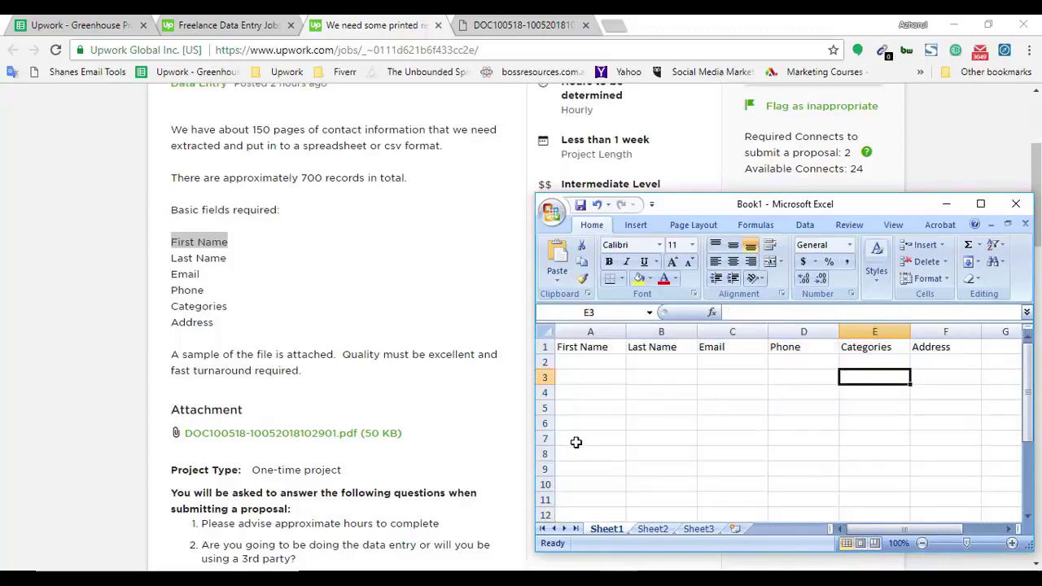
pyautogui.click(537, 25)
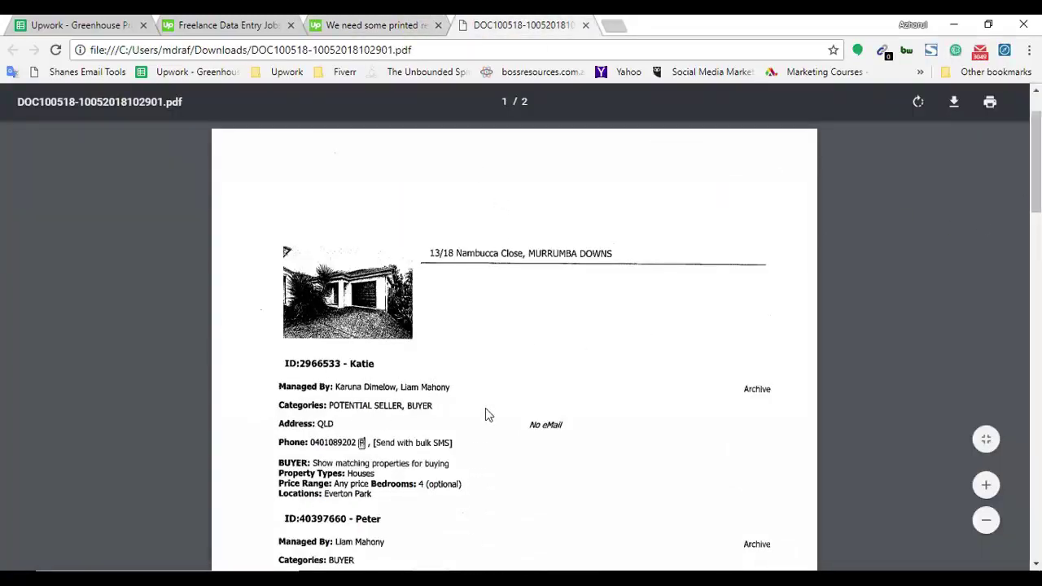
# Zoom the sample PDF onto the first contact record, with Excel's E2 cell selected.
pyautogui.scroll(3, 486, 417)
pyautogui.scroll(2, 485, 423)
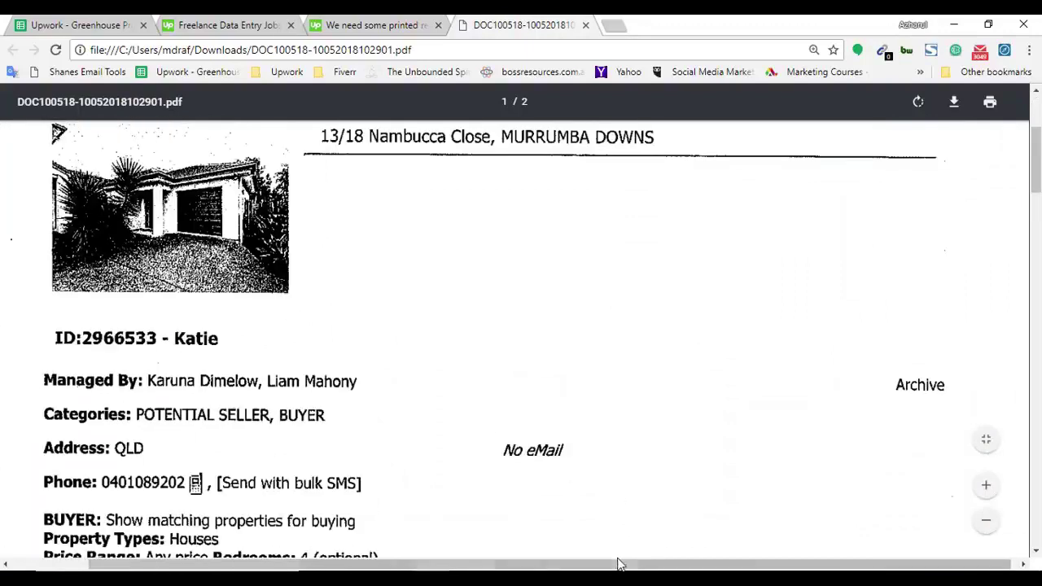
pyautogui.moveTo(616, 564); pyautogui.dragTo(540, 564)
pyautogui.hotkey('alt', 'Tab')
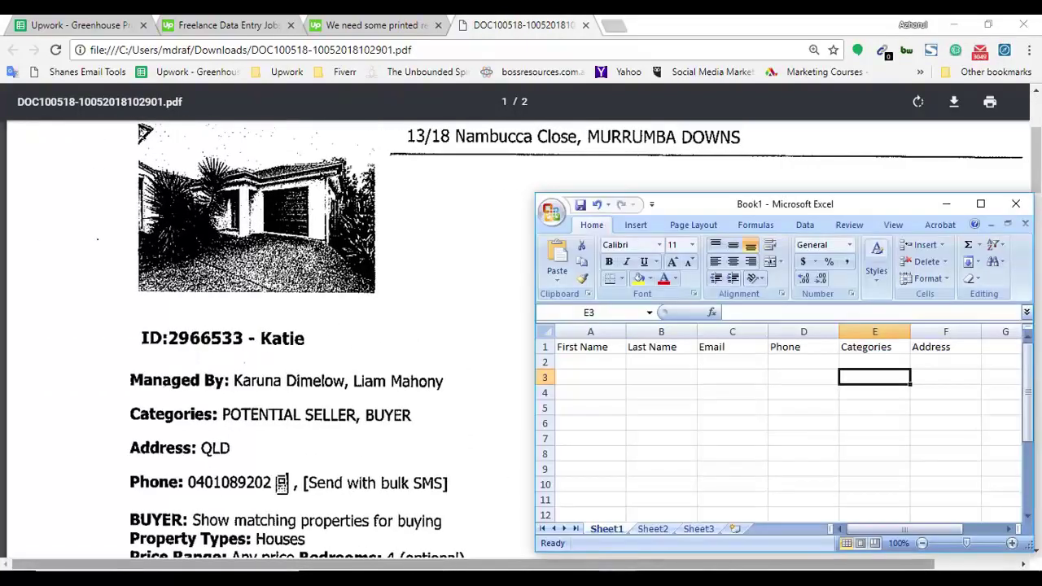
pyautogui.scroll(2, 328, 271)
pyautogui.click(635, 437)
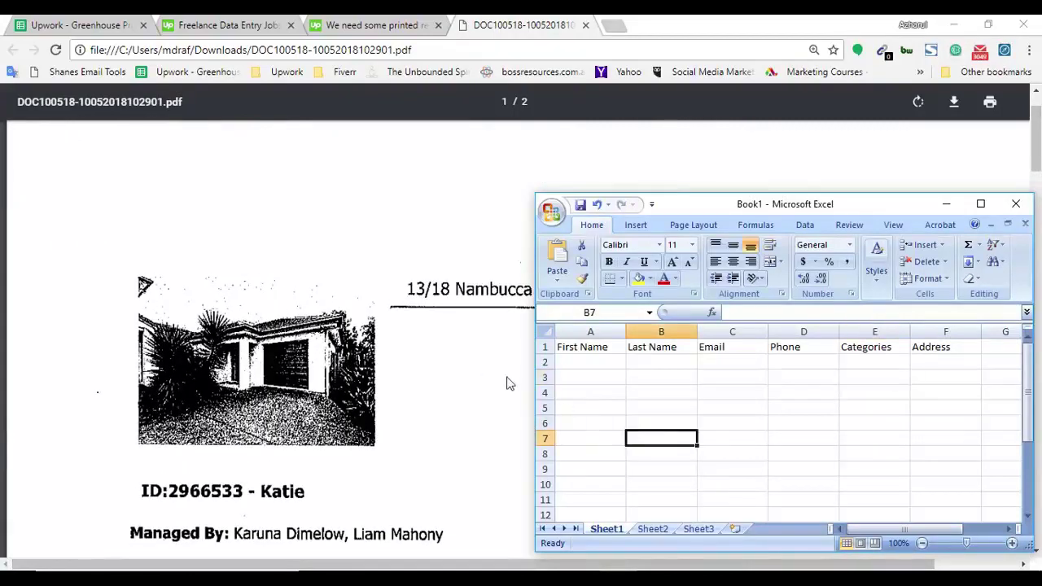
pyautogui.click(702, 363)
pyautogui.click(387, 385)
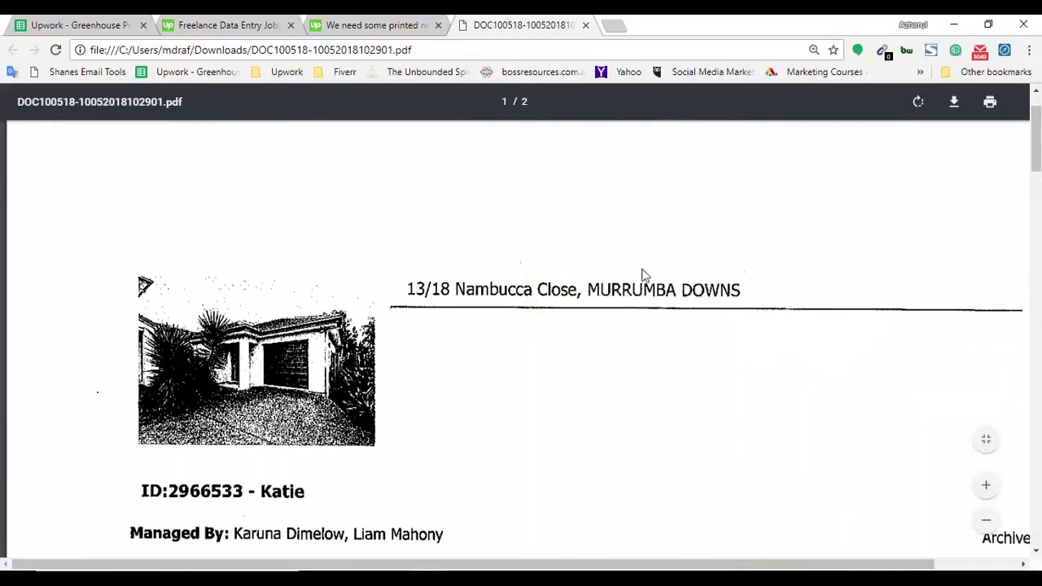
pyautogui.scroll(-3, 735, 263)
# Enter the first contact's first and last names from the PDF into cells A2 and B2.
pyautogui.scroll(-1, 160, 324)
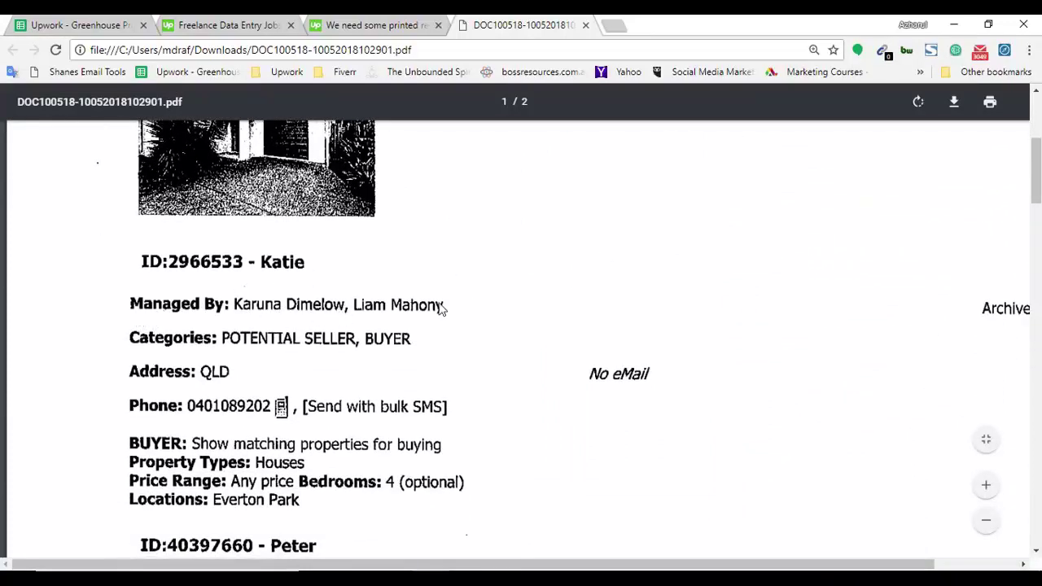
pyautogui.click(590, 567)
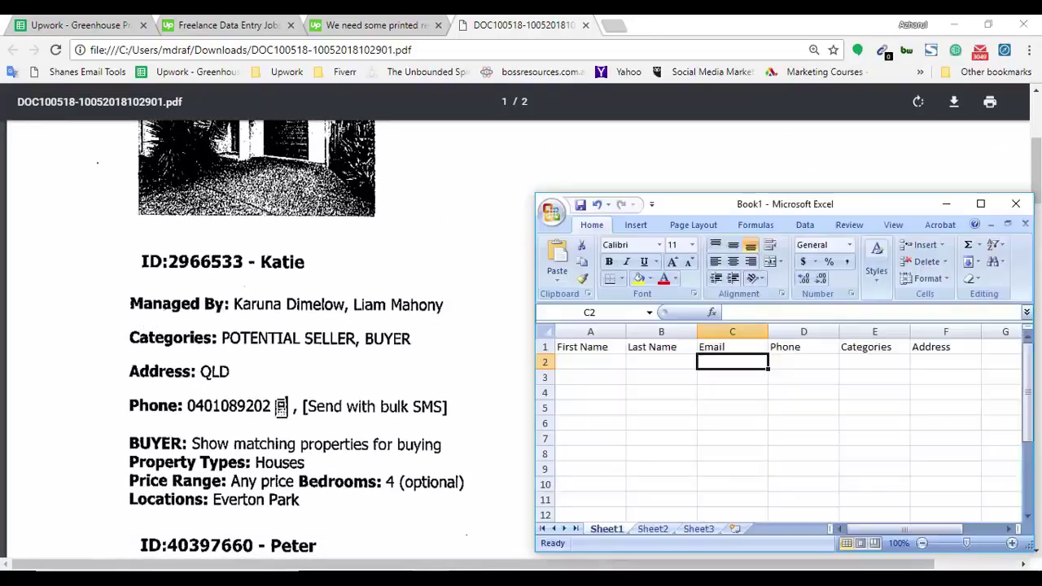
pyautogui.click(590, 363)
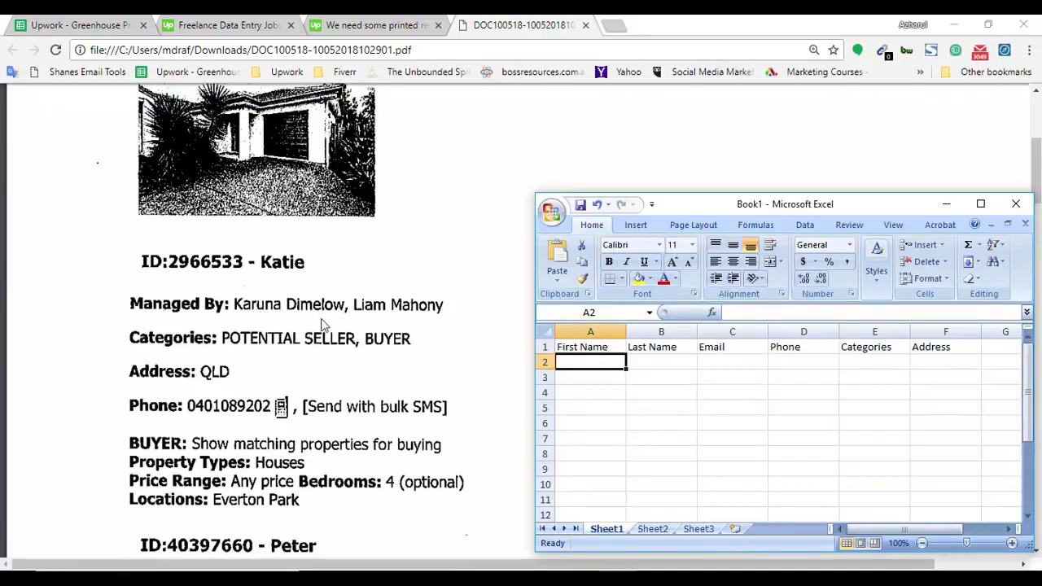
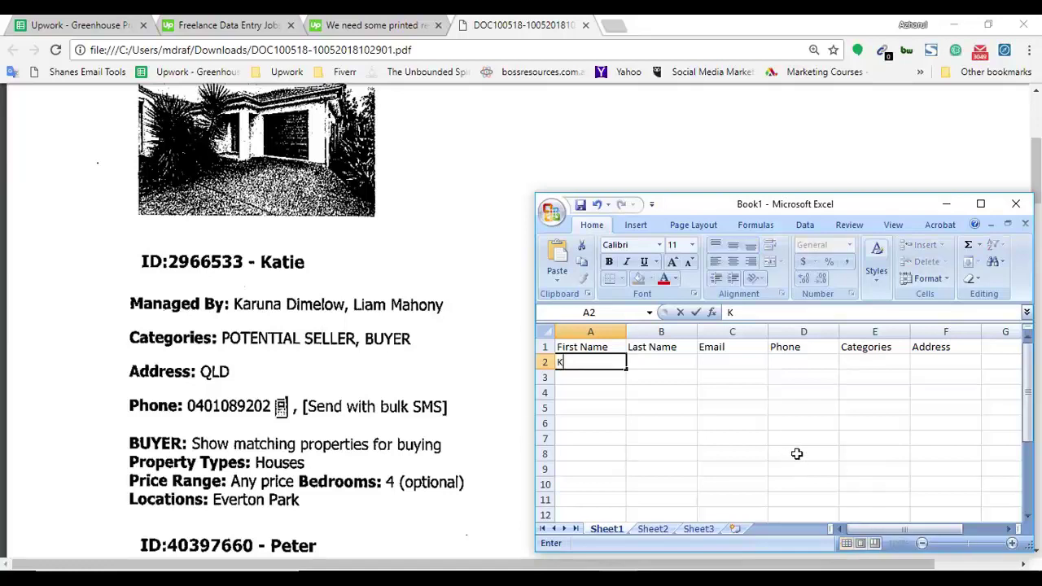
pyautogui.press('Tab')
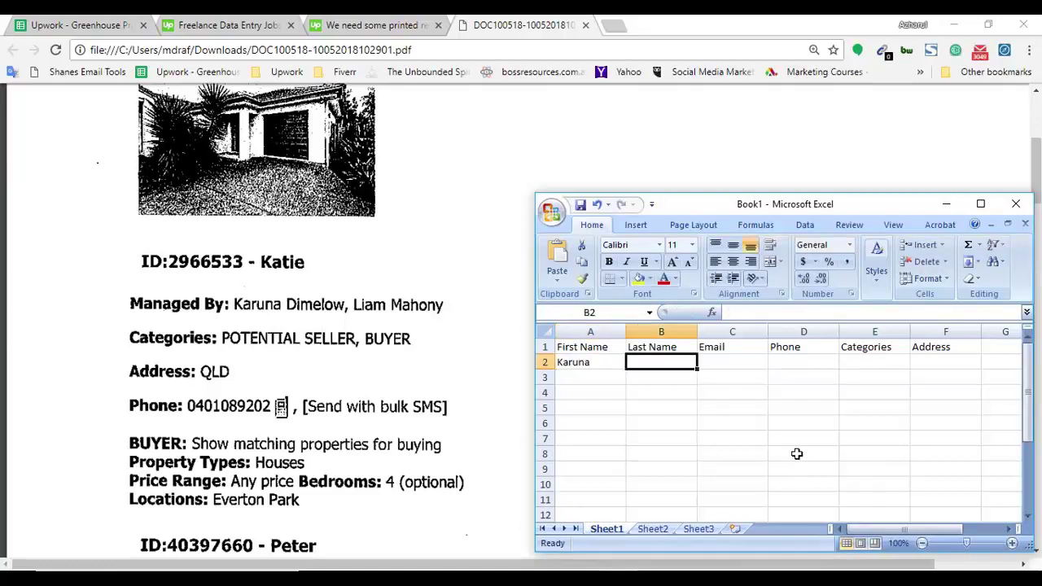
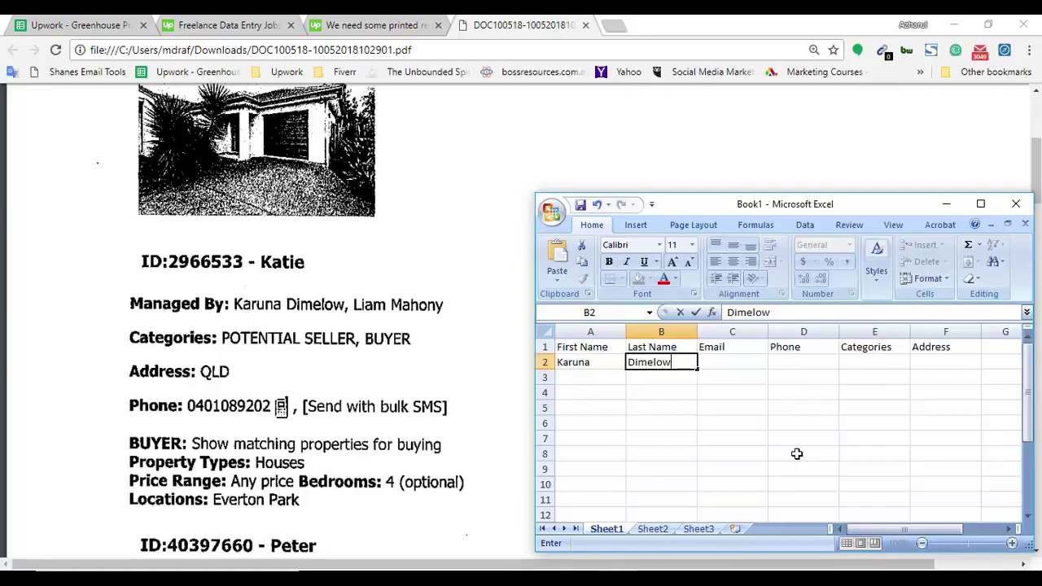
pyautogui.press('Tab')
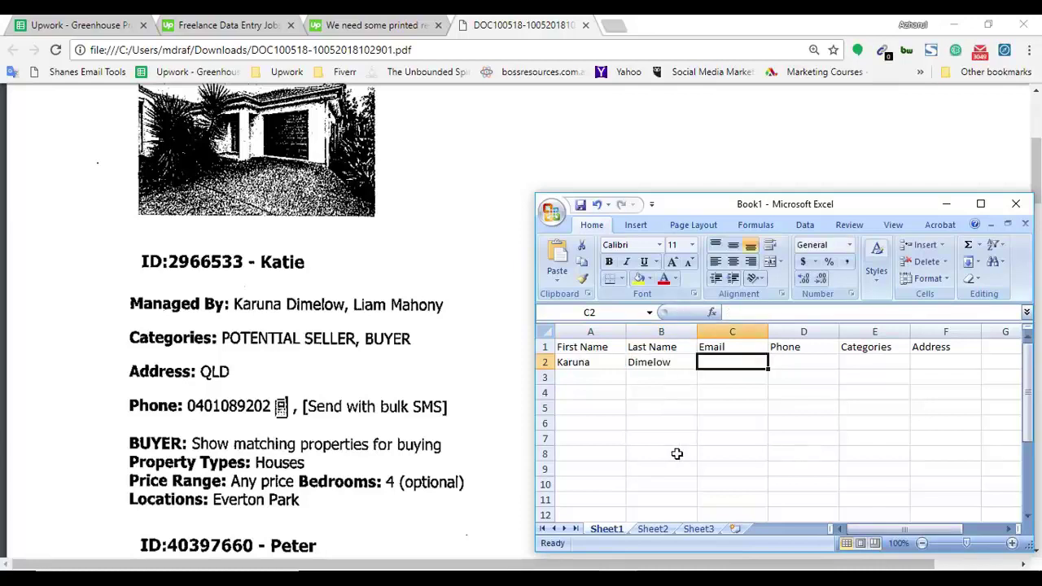
pyautogui.click(59, 397)
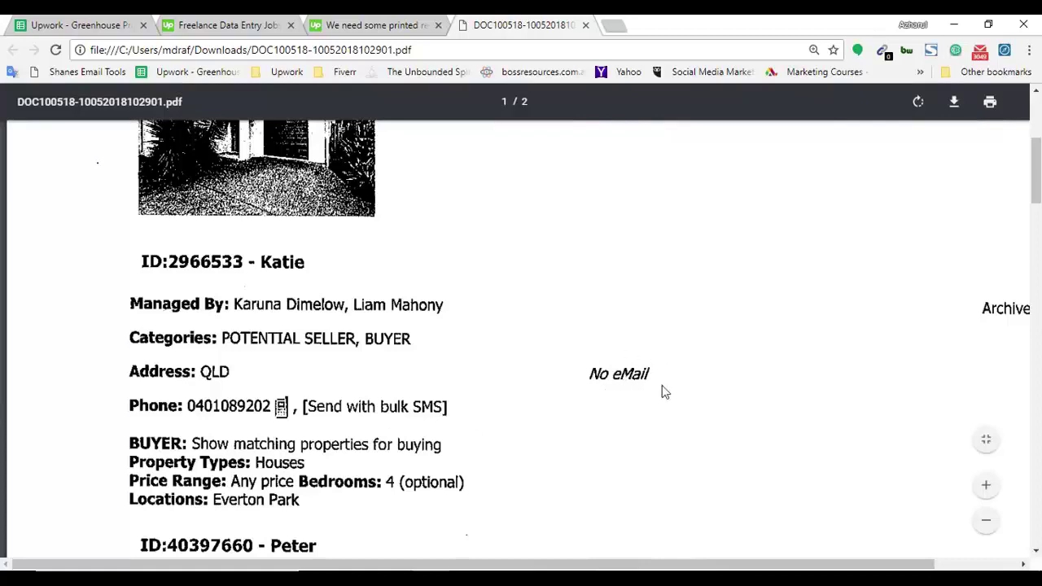
pyautogui.hotkey('alt', 'Tab')
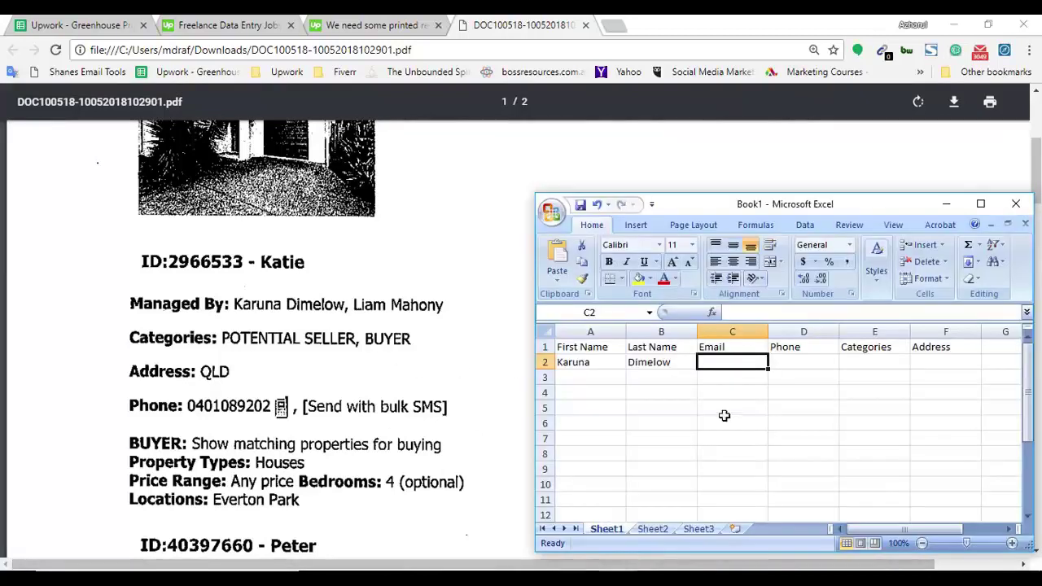
# Type the first contact's phone number into D2, where Excel drops its leading zero.
pyautogui.click(792, 370)
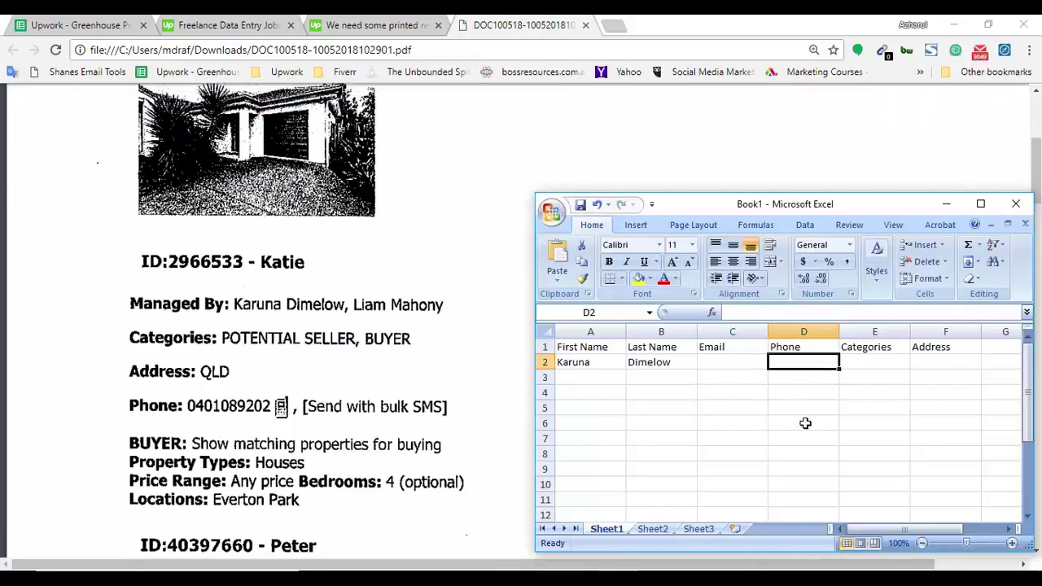
pyautogui.moveTo(786, 366); pyautogui.dragTo(791, 469)
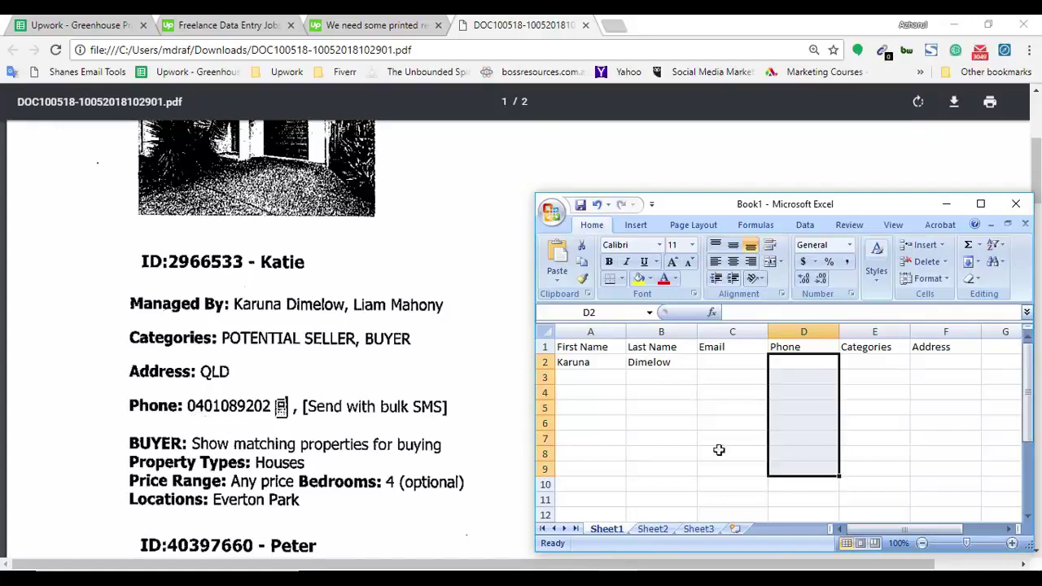
pyautogui.doubleClick(792, 362)
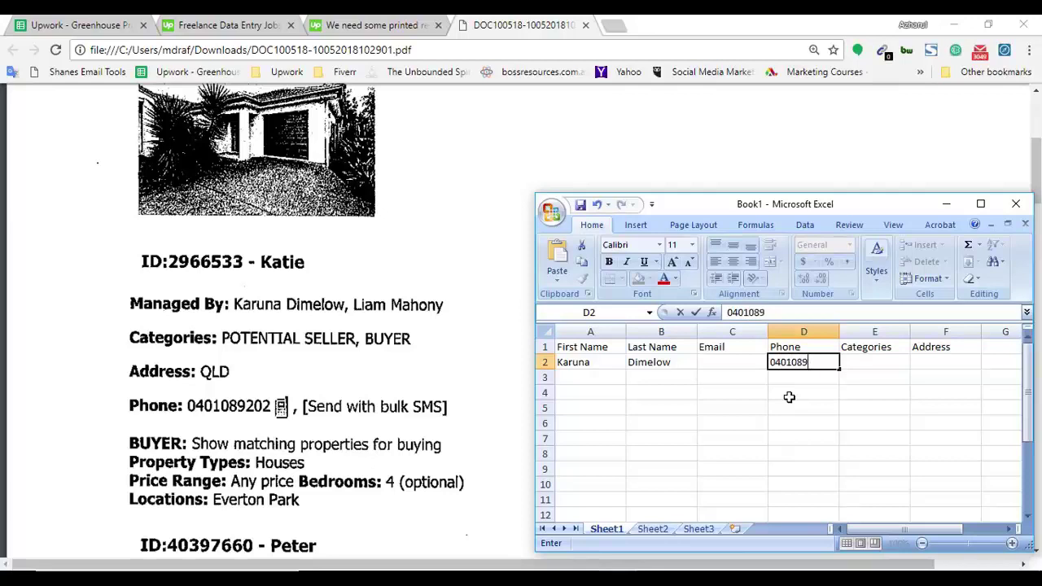
pyautogui.write('202')
pyautogui.press('Return')
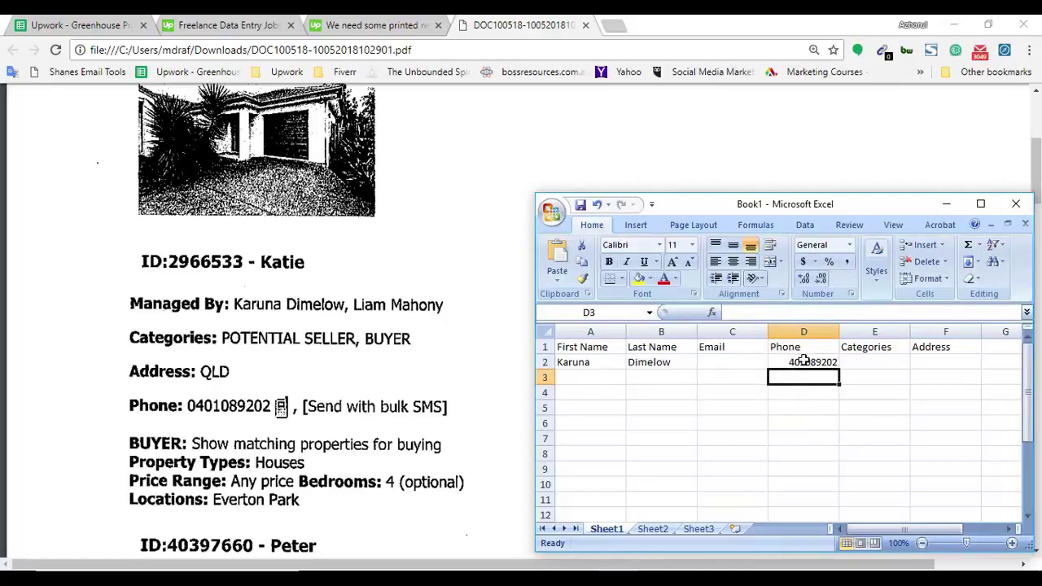
# Apply the Text number format to the Phone cells D2:D12.
pyautogui.moveTo(804, 362); pyautogui.dragTo(803, 513)
pyautogui.rightClick(794, 390)
pyautogui.click(871, 331)
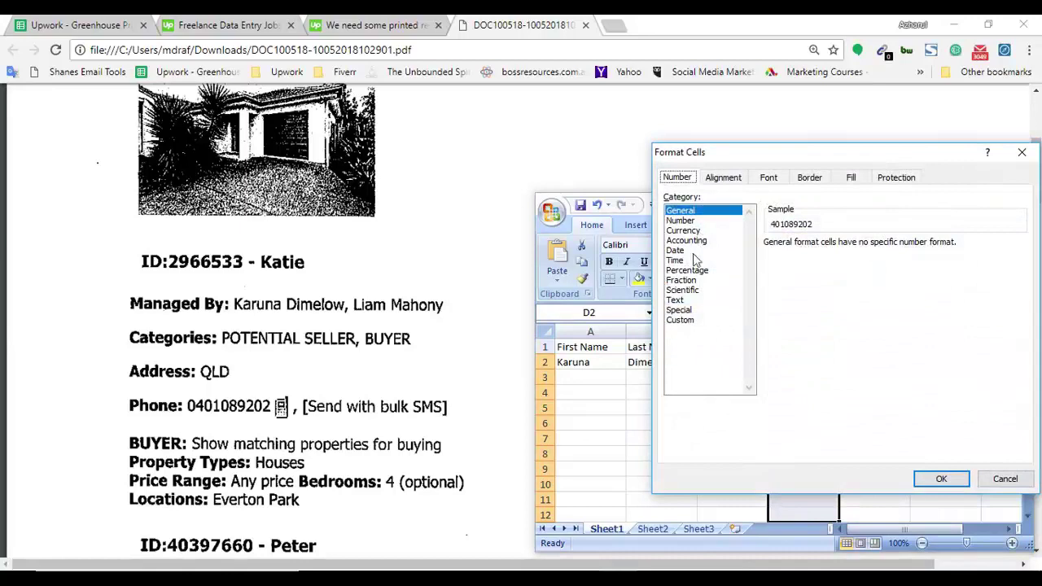
pyautogui.click(676, 301)
pyautogui.click(941, 480)
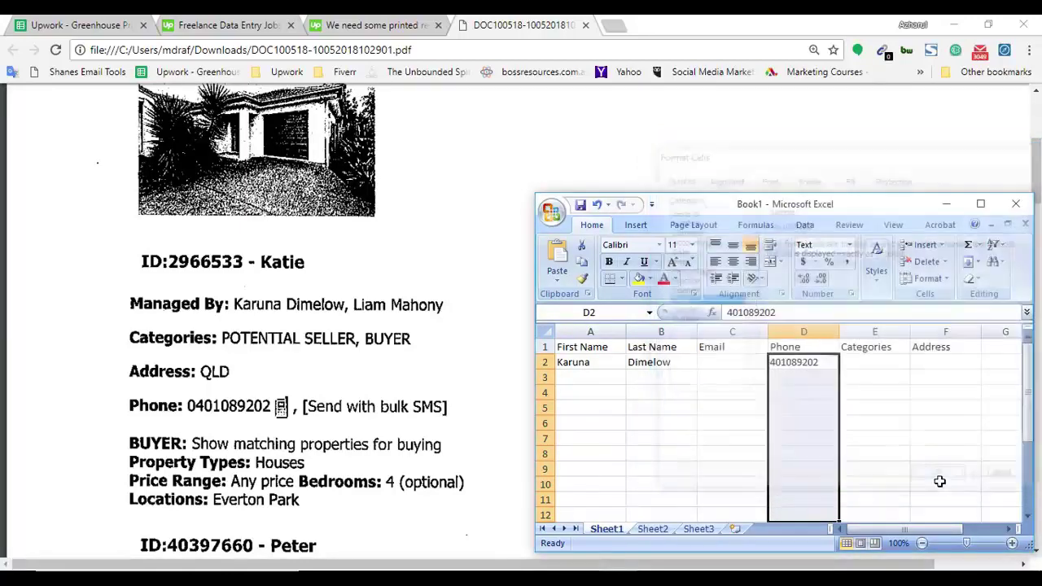
# Add the missing leading 0 to the phone number in D2.
pyautogui.doubleClick(774, 363)
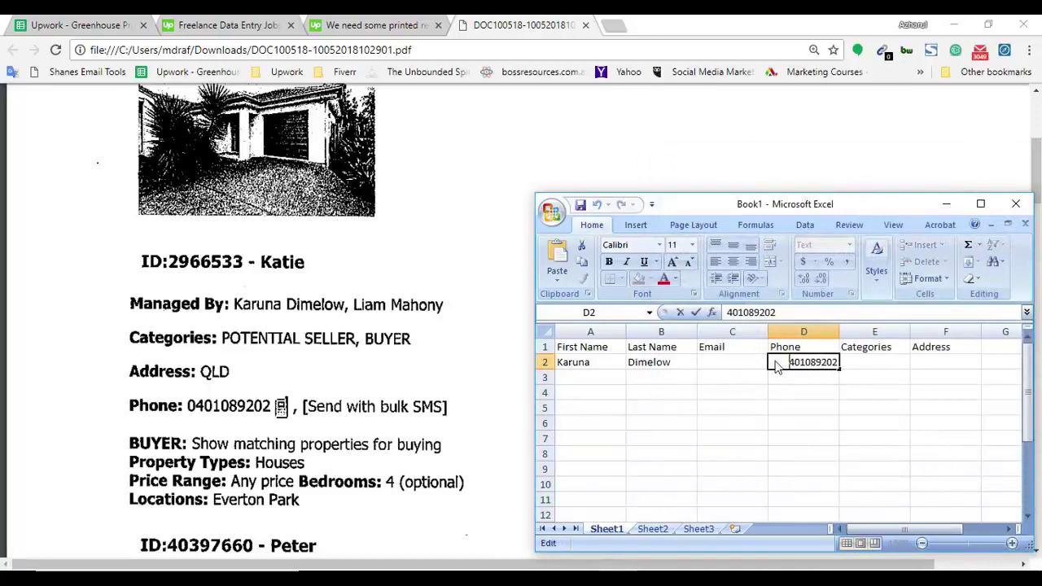
pyautogui.write('0')
pyautogui.press('Return')
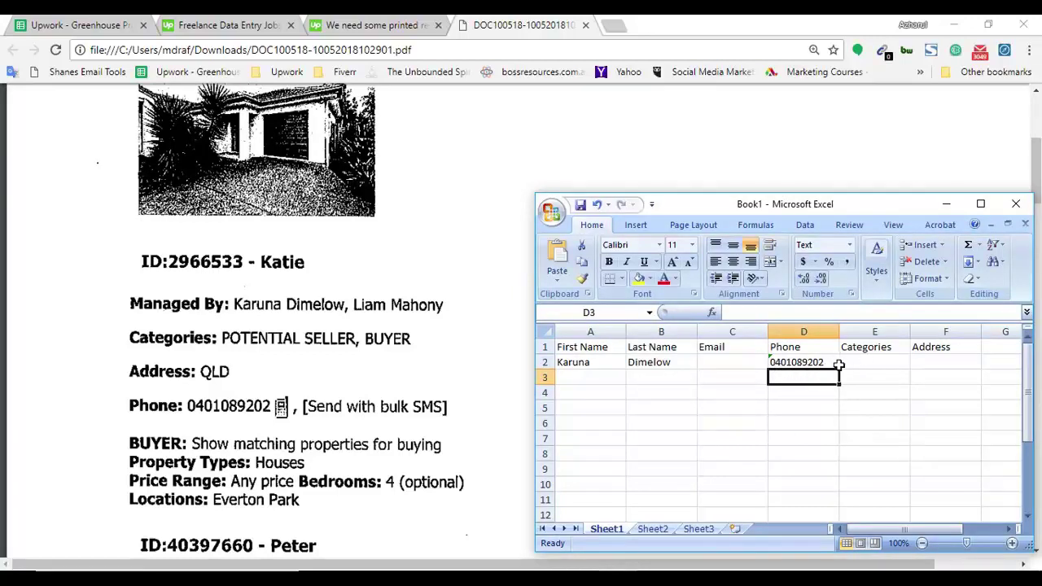
# Enter POTENTIAL SELLER, BUYER under Categories and QLD under Address in row 2.
pyautogui.click(867, 361)
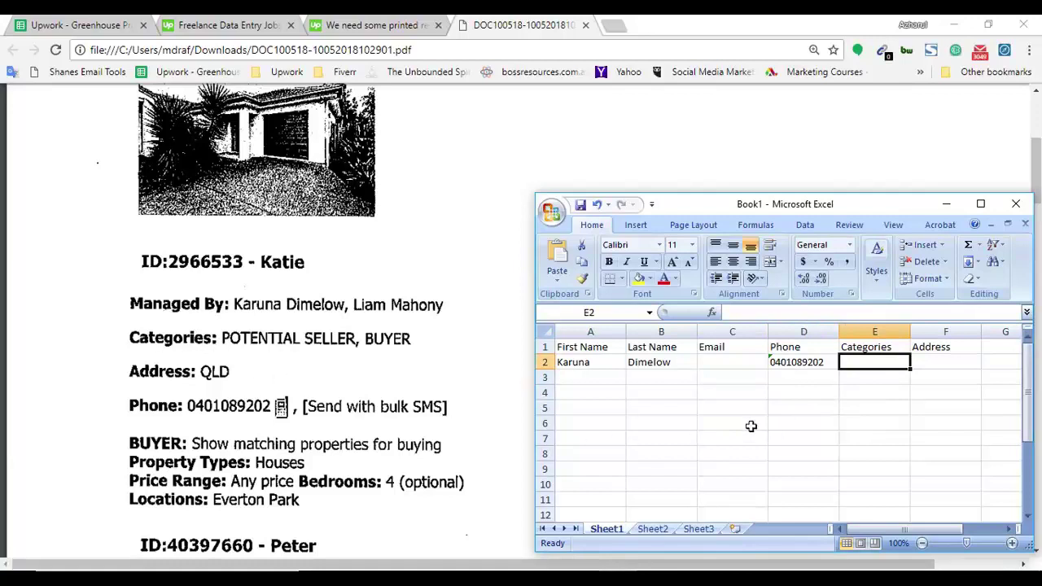
pyautogui.write('POTENTIAL SELLER, B')
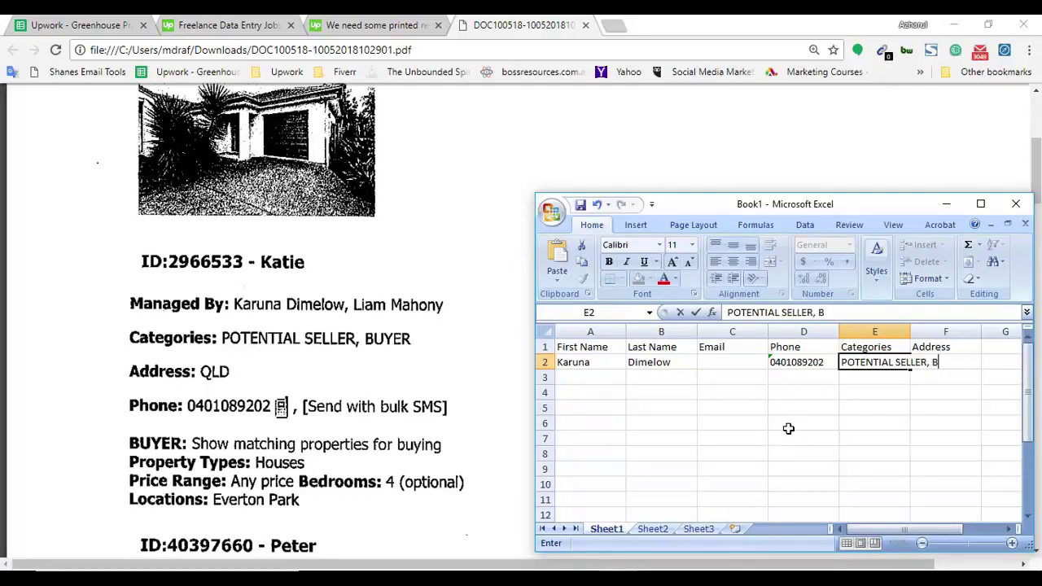
pyautogui.write('UYER')
pyautogui.press('Tab')
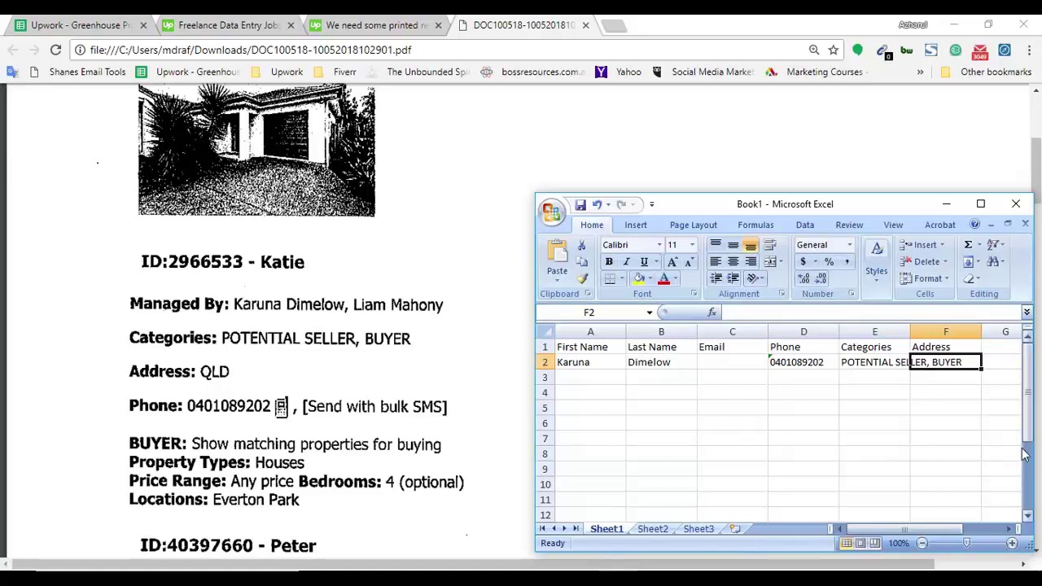
pyautogui.write('Q')
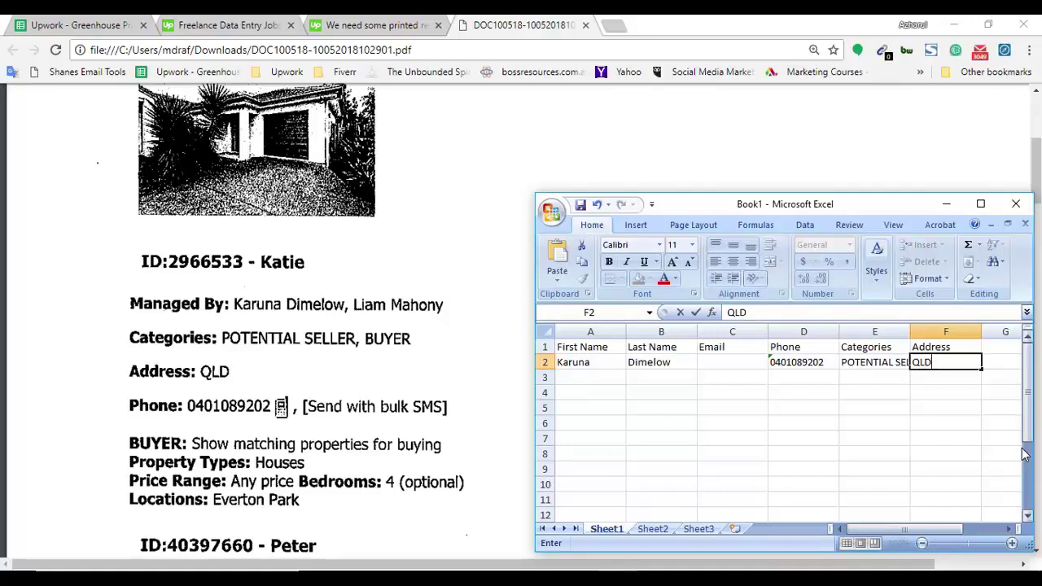
pyautogui.write('LD')
pyautogui.click(914, 425)
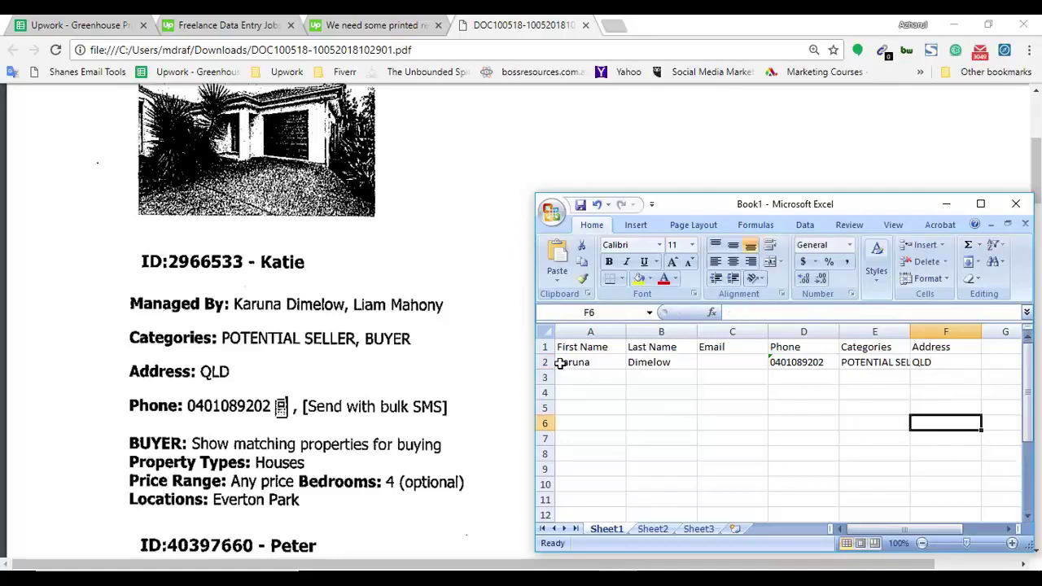
# Compare the PDF listing with the spreadsheet, checking the empty Email cells in rows 2 and 3.
pyautogui.click(200, 407)
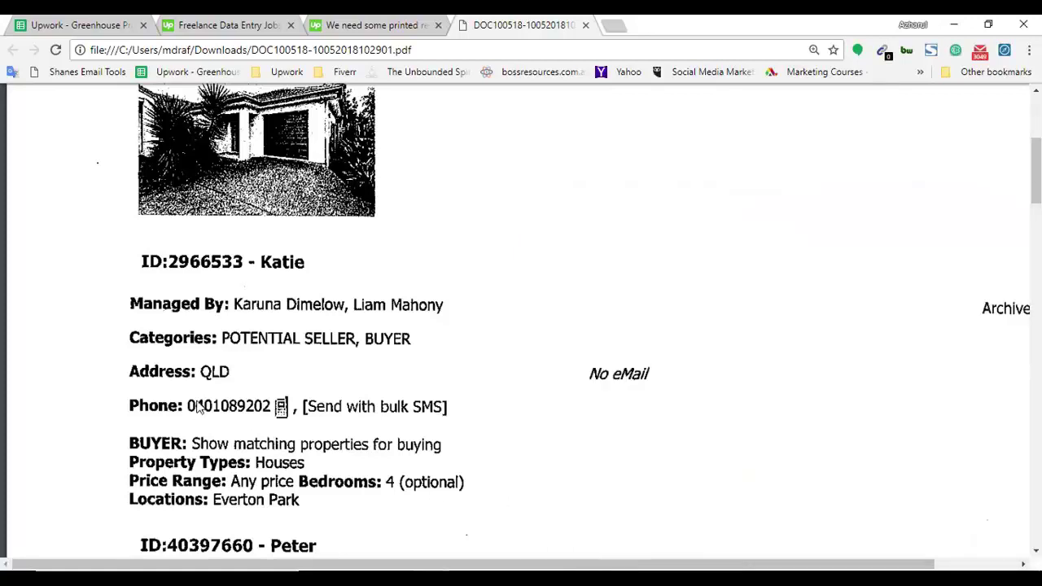
pyautogui.hotkey('alt', 'Tab')
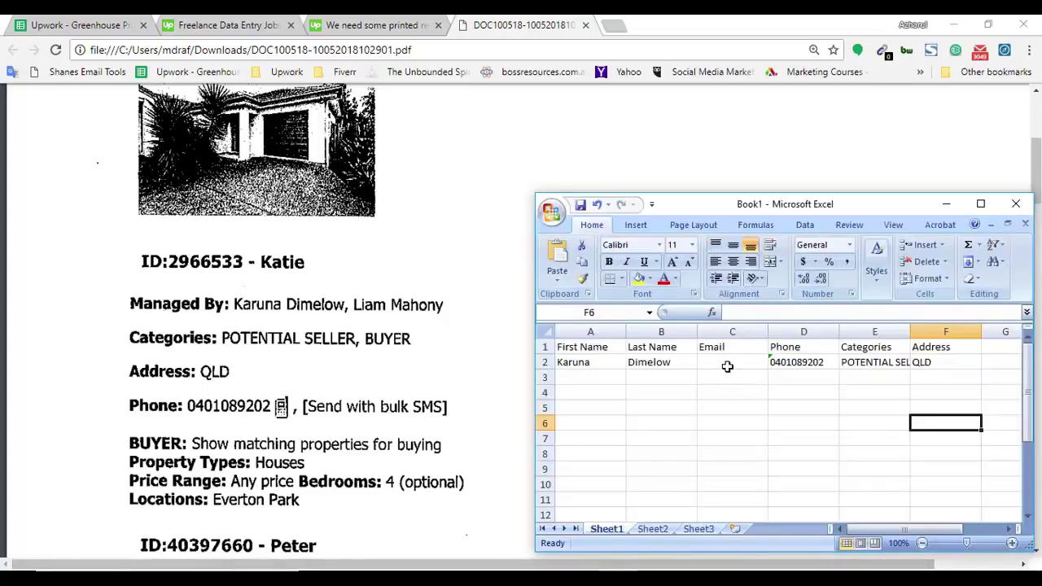
pyautogui.click(725, 374)
pyautogui.click(716, 362)
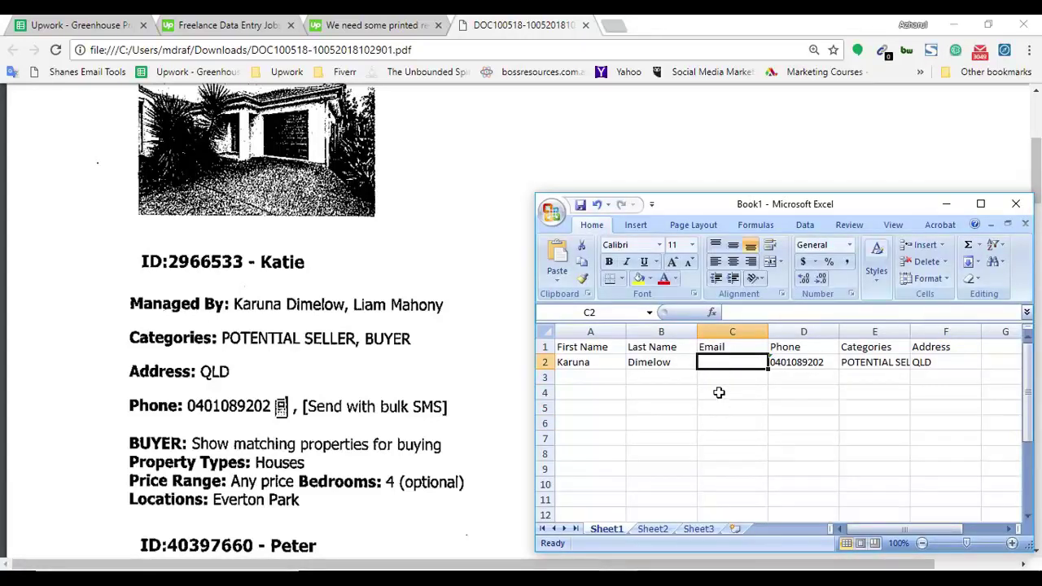
pyautogui.click(721, 394)
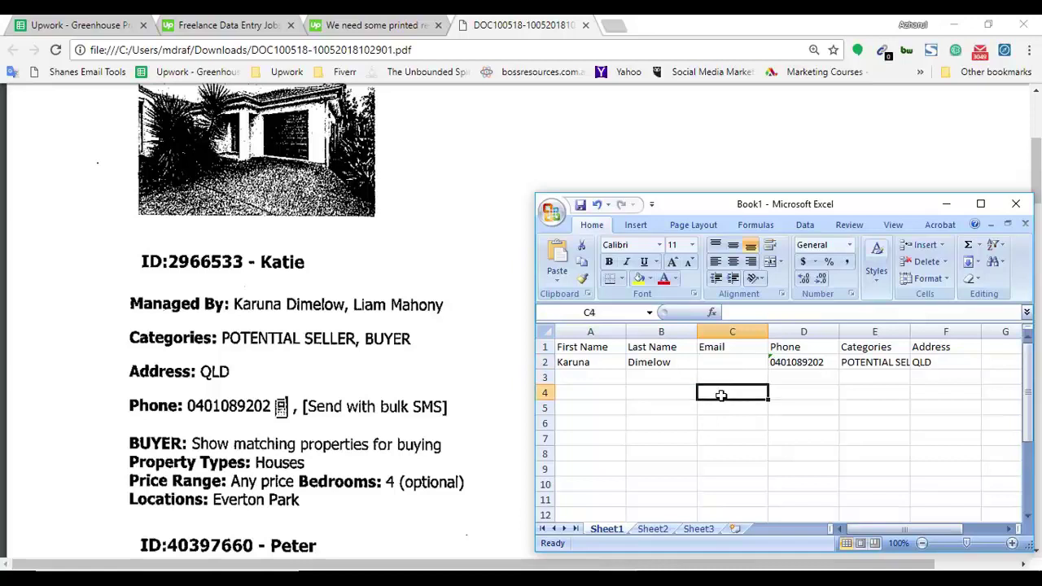
pyautogui.click(723, 377)
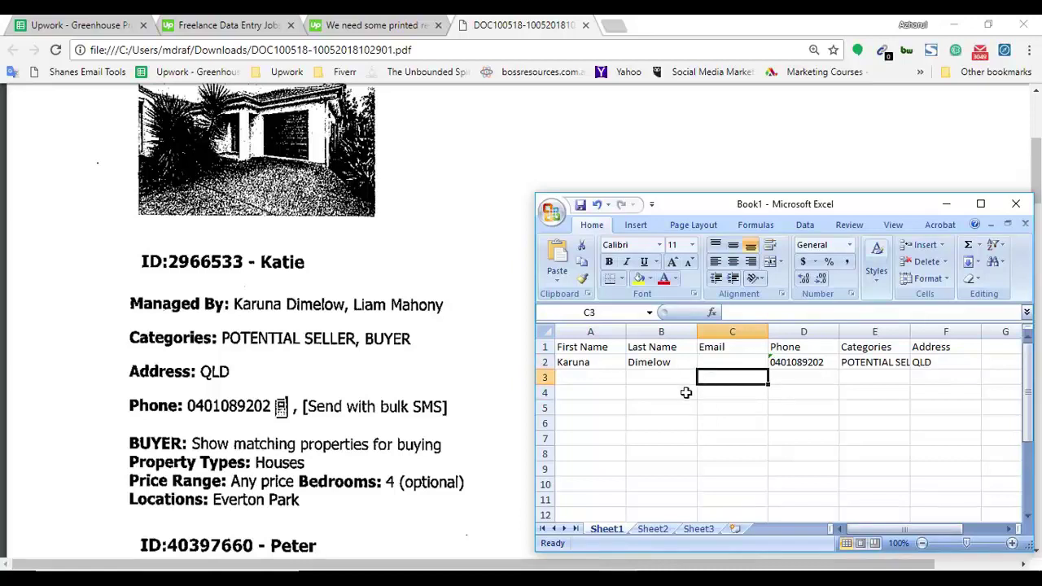
pyautogui.click(581, 379)
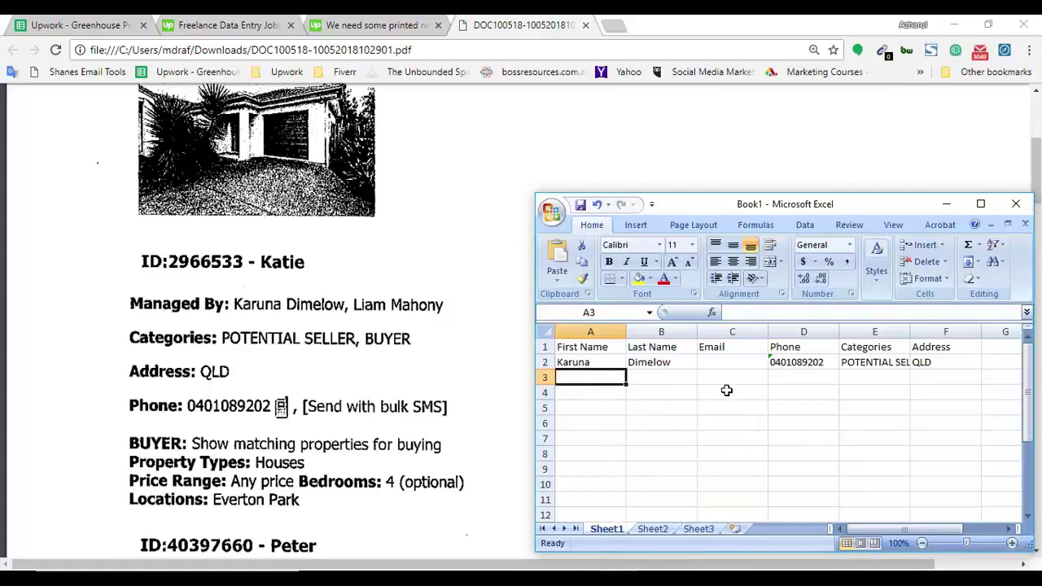
pyautogui.click(442, 363)
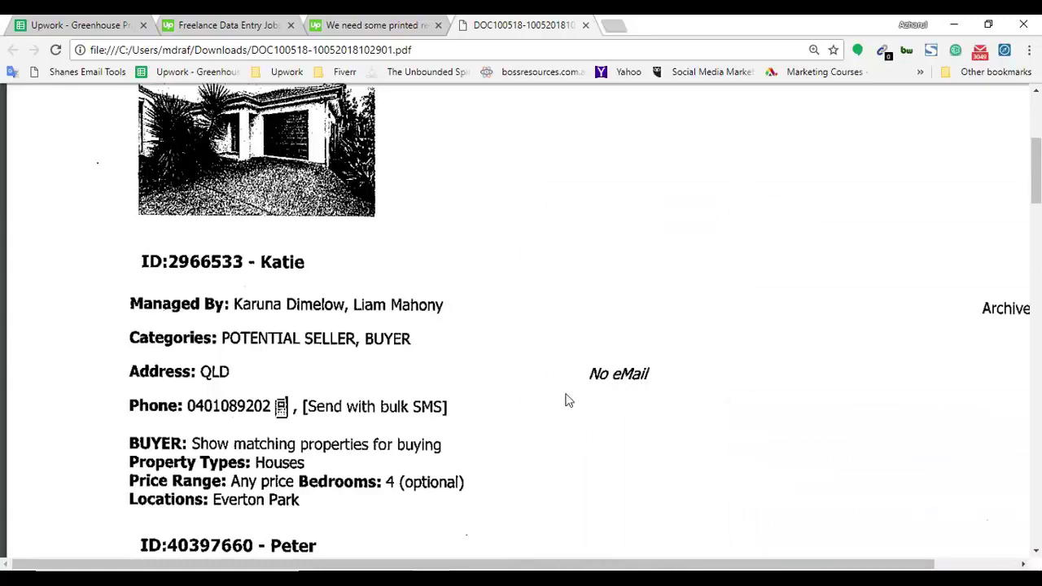
pyautogui.hotkey('alt', 'Tab')
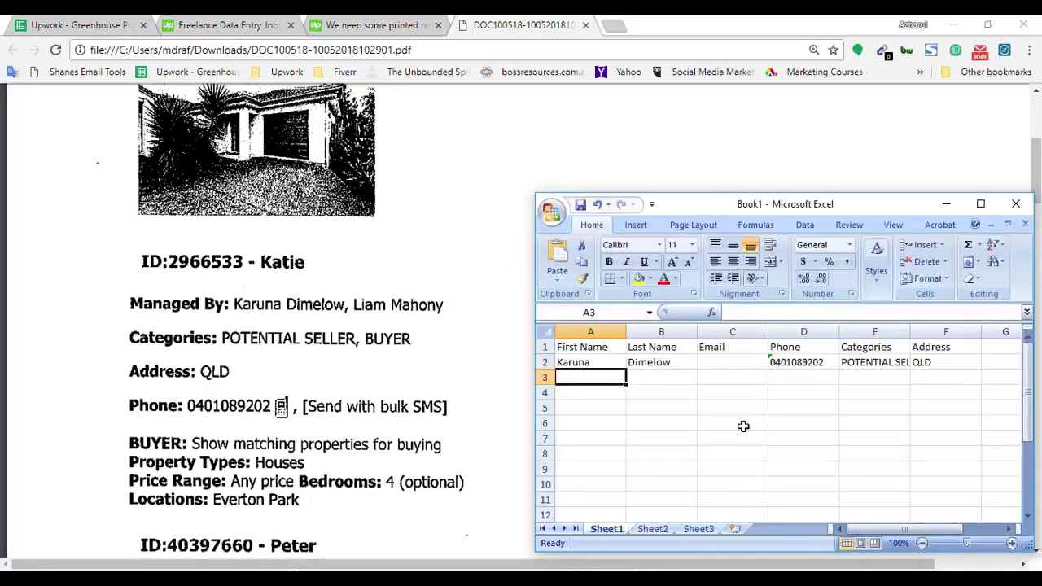
pyautogui.click(727, 364)
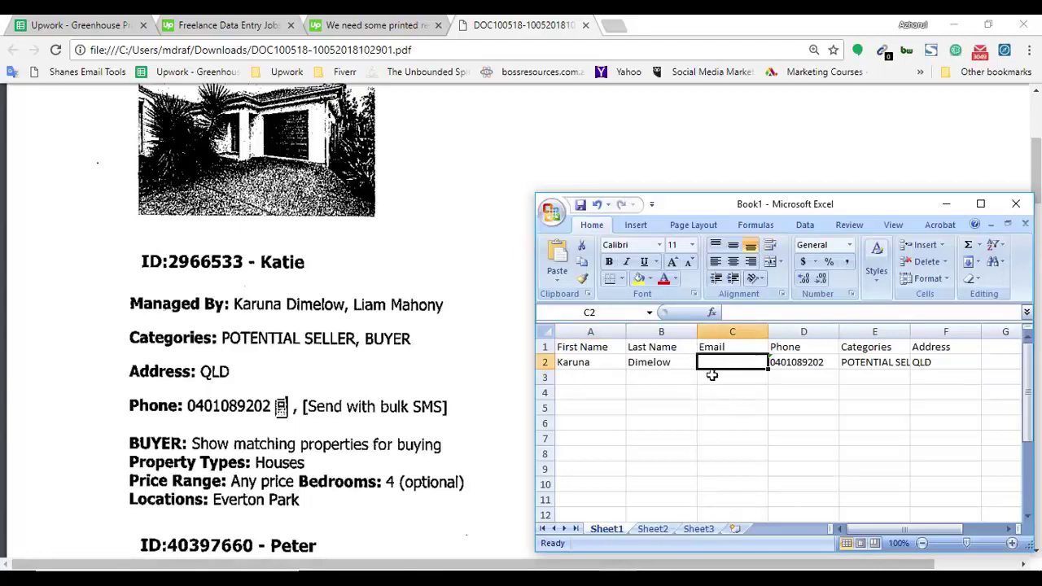
# Scroll the PDF to the next listing that has an email address.
pyautogui.hotkey('alt', 'Tab')
pyautogui.scroll(-1, 558, 388)
pyautogui.scroll(-8, 444, 464)
pyautogui.scroll(5, 507, 398)
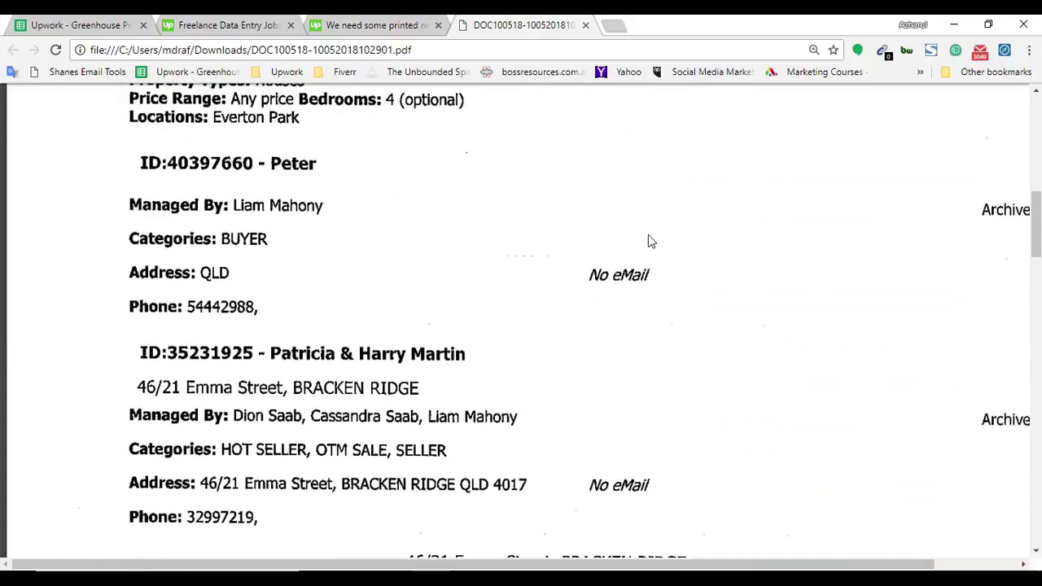
pyautogui.scroll(-10, 643, 258)
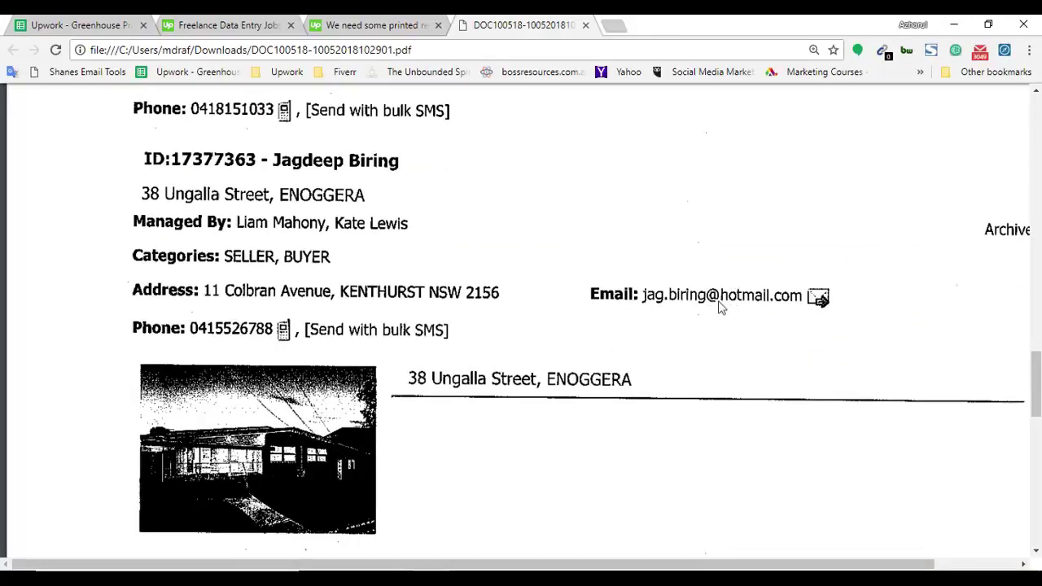
pyautogui.scroll(1, 295, 380)
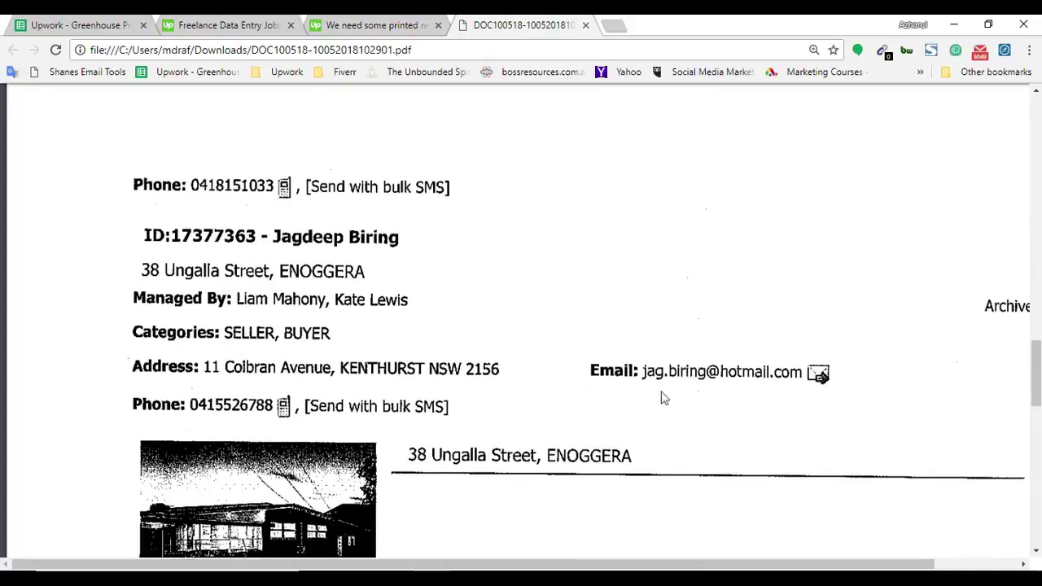
pyautogui.click(299, 570)
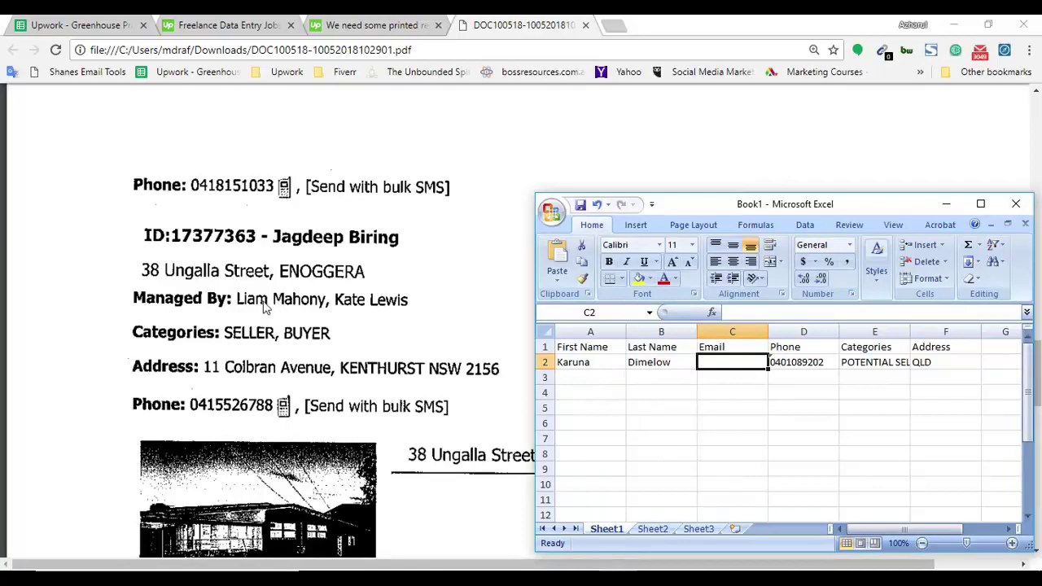
pyautogui.click(598, 377)
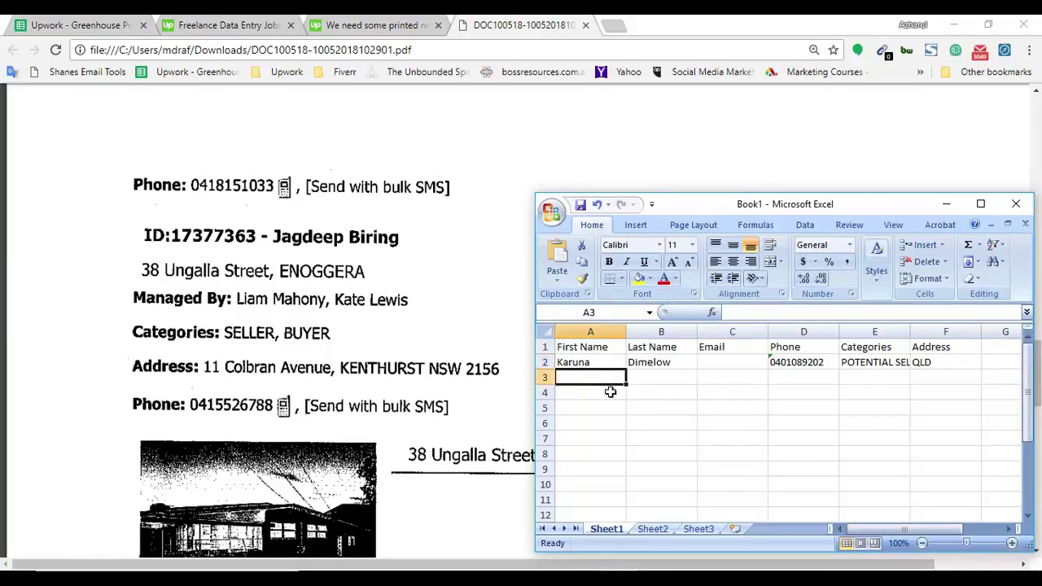
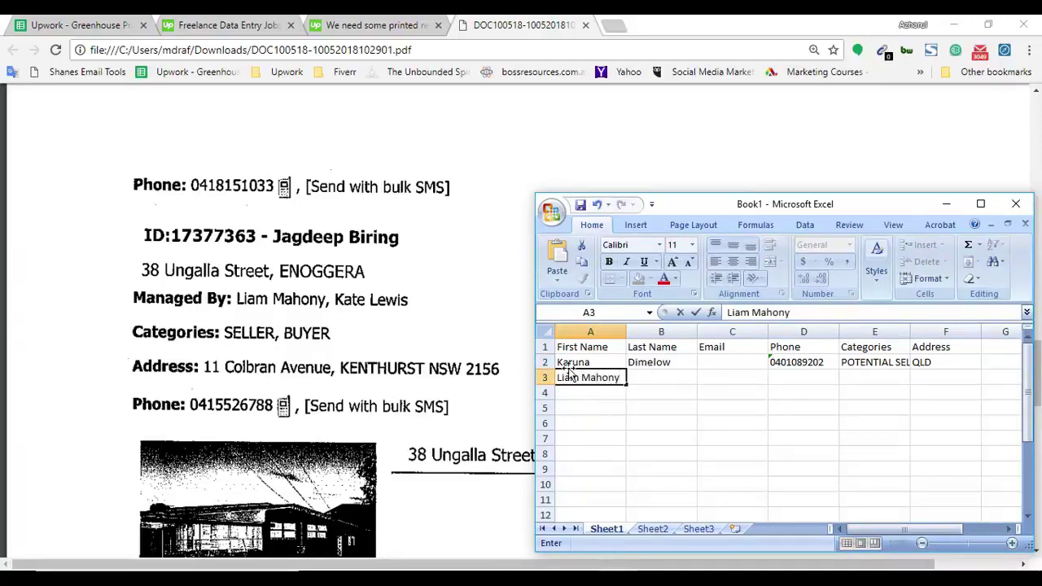
pyautogui.doubleClick(598, 376)
pyautogui.hotkey('ctrl', 'x')
pyautogui.click(635, 377)
pyautogui.hotkey('ctrl', 'v')
# Enter the second contact's email address in C3.
pyautogui.click(719, 377)
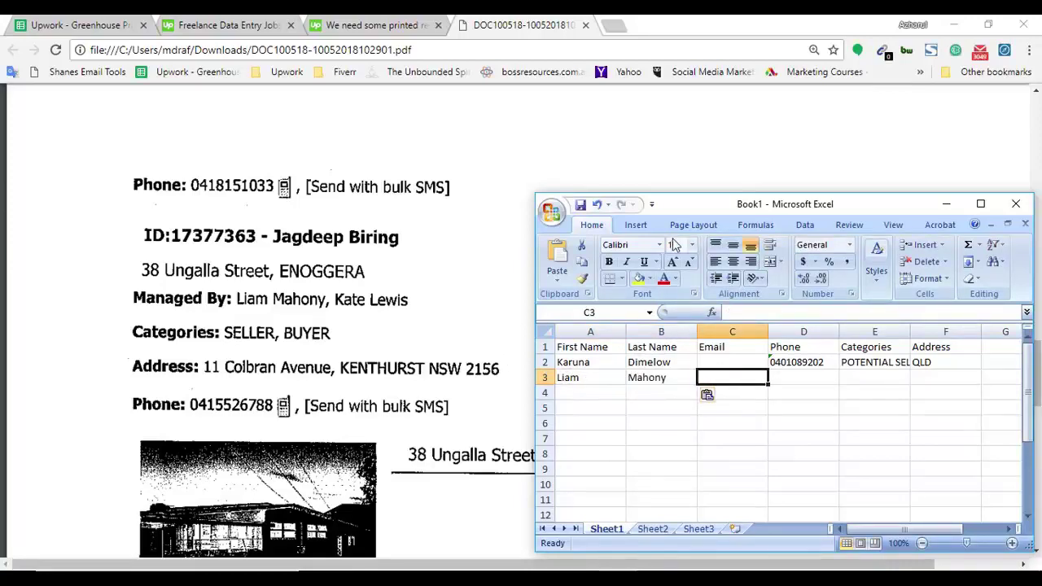
pyautogui.moveTo(694, 201); pyautogui.dragTo(578, 303)
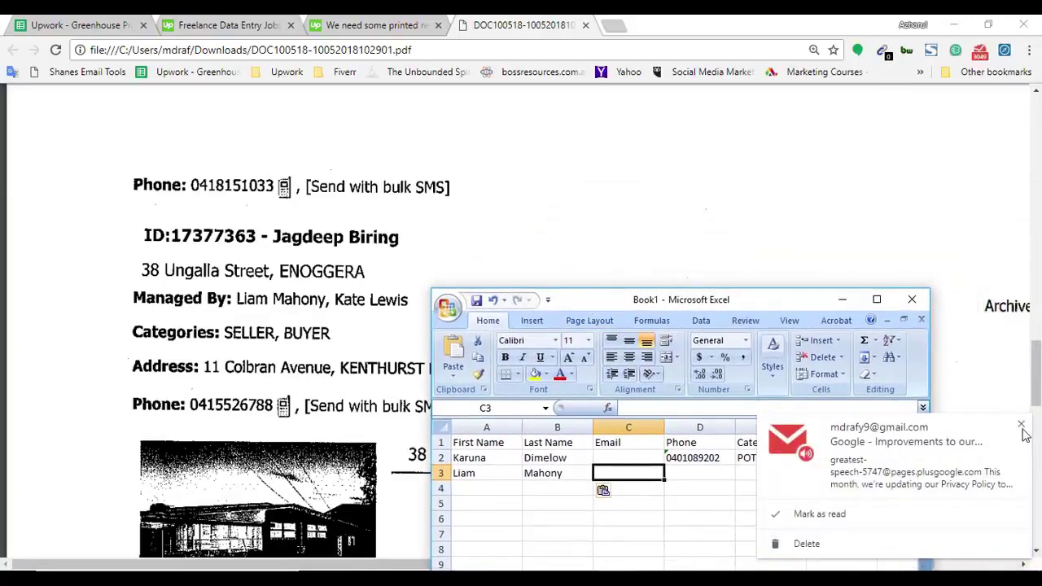
pyautogui.moveTo(776, 308); pyautogui.dragTo(398, 238)
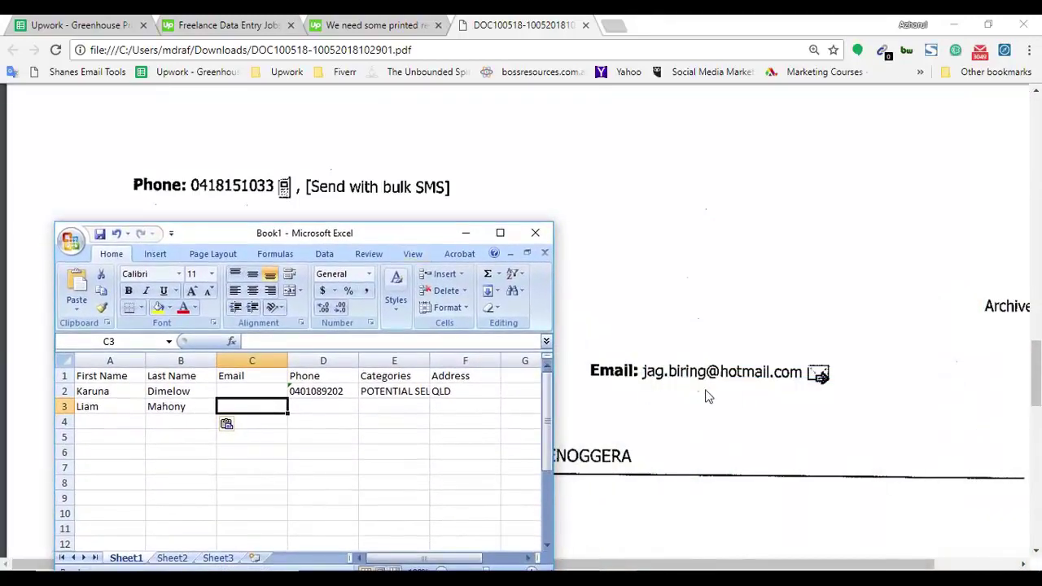
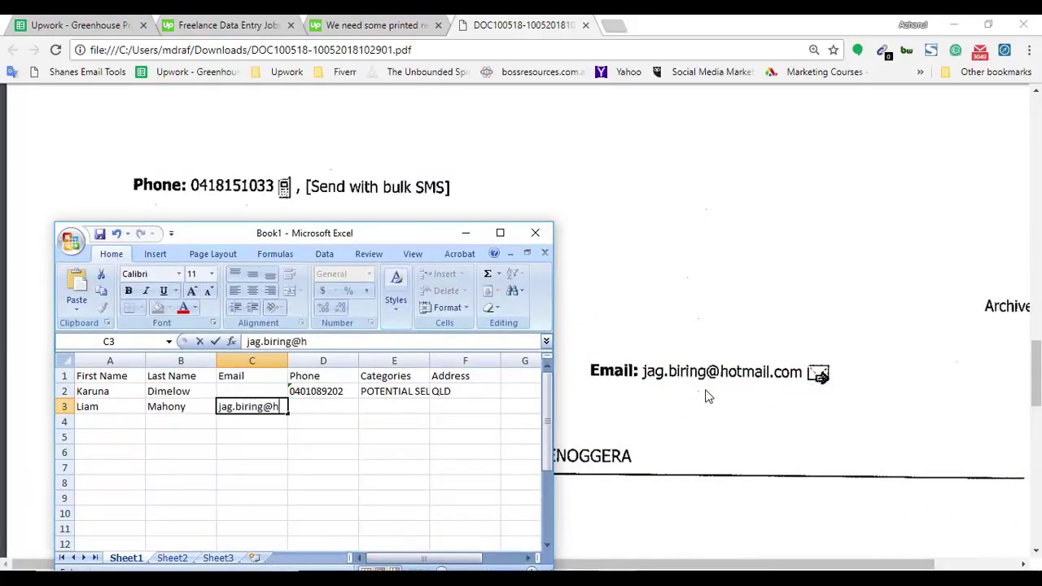
pyautogui.click(309, 436)
# Enter the second contact's phone number in D3.
pyautogui.click(303, 410)
pyautogui.moveTo(342, 236); pyautogui.dragTo(828, 216)
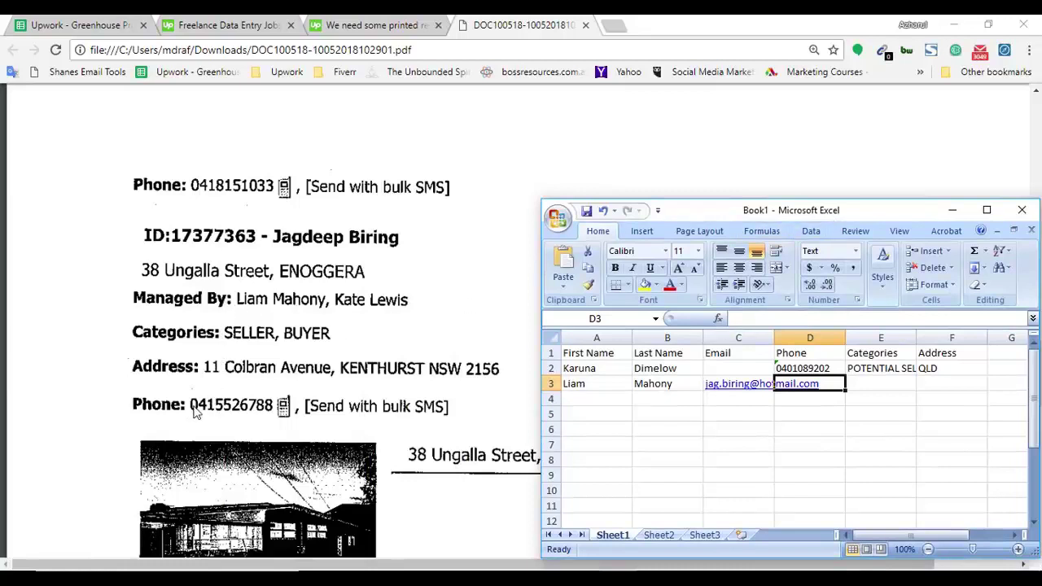
pyautogui.press('BackSpace')
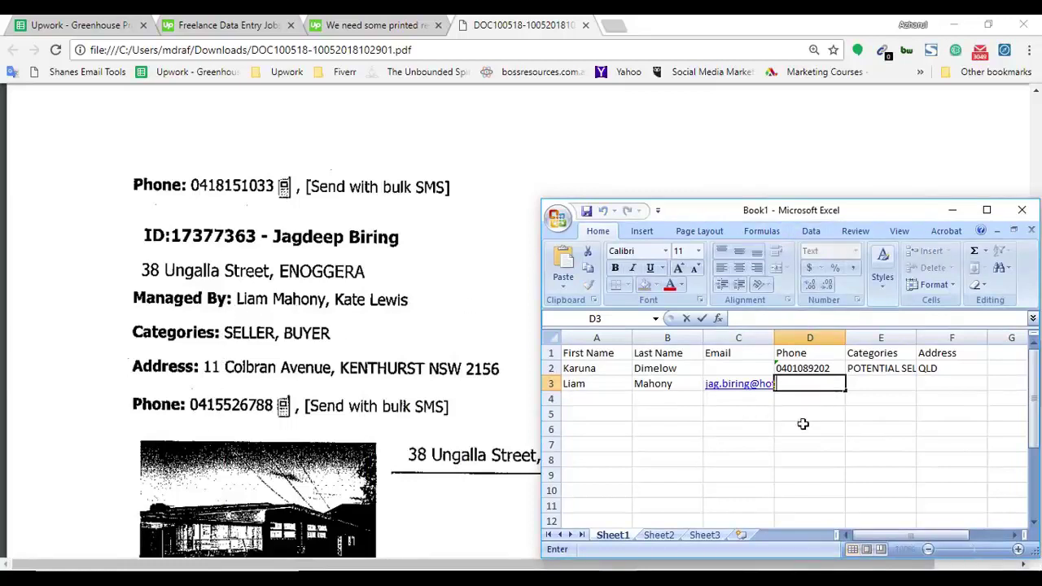
pyautogui.click(791, 417)
pyautogui.click(804, 389)
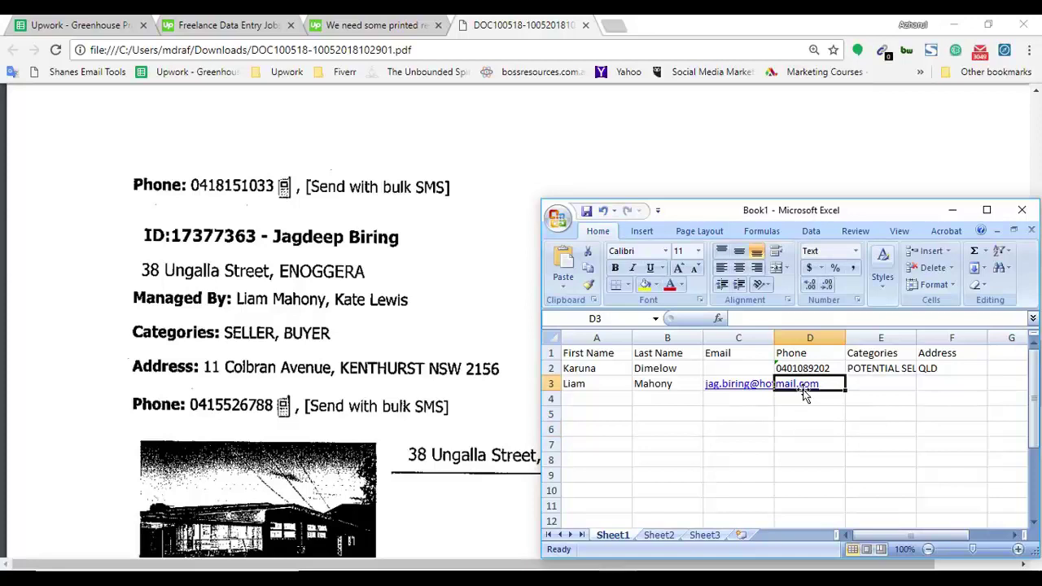
pyautogui.press('BackSpace')
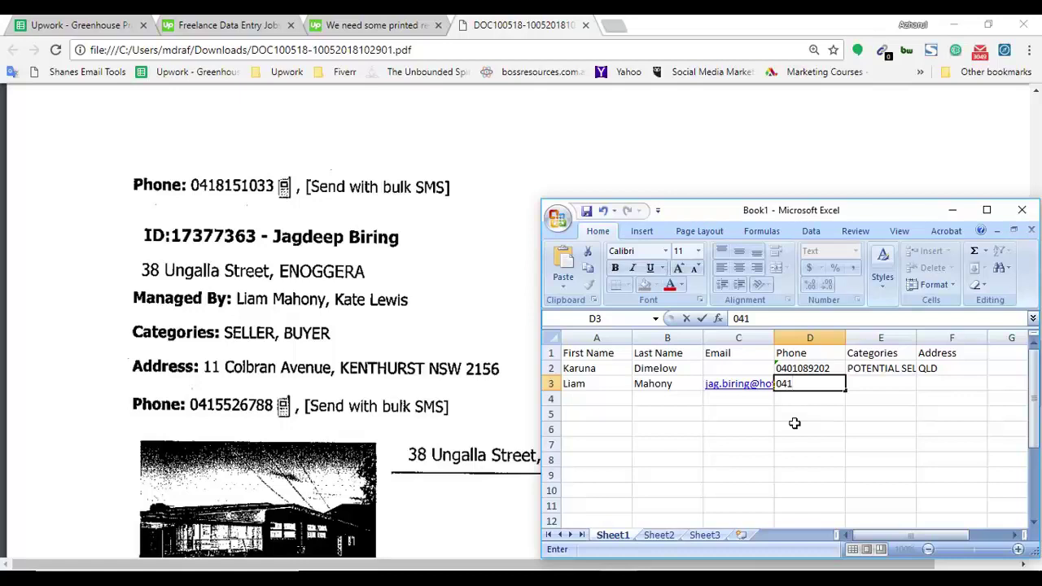
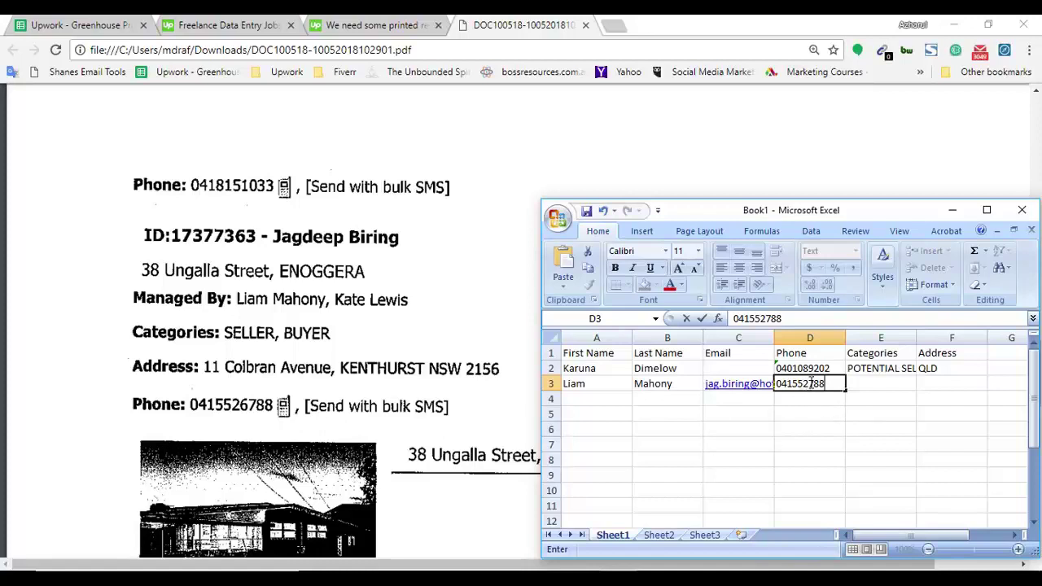
pyautogui.click(856, 411)
# Type the contact's street address into E3, reading it from the PDF.
pyautogui.click(865, 386)
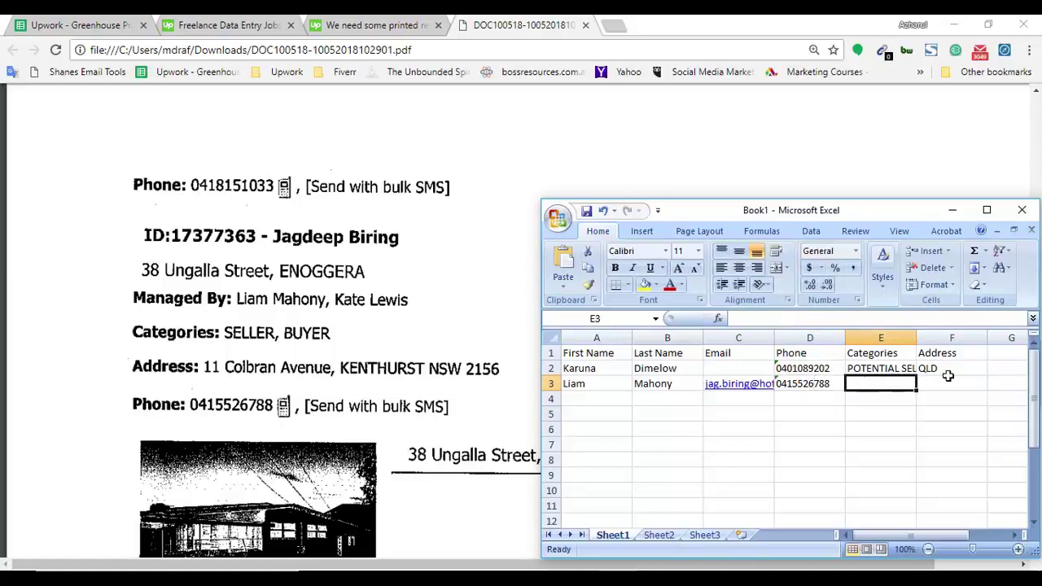
pyautogui.click(194, 376)
pyautogui.hotkey('alt', 'Tab')
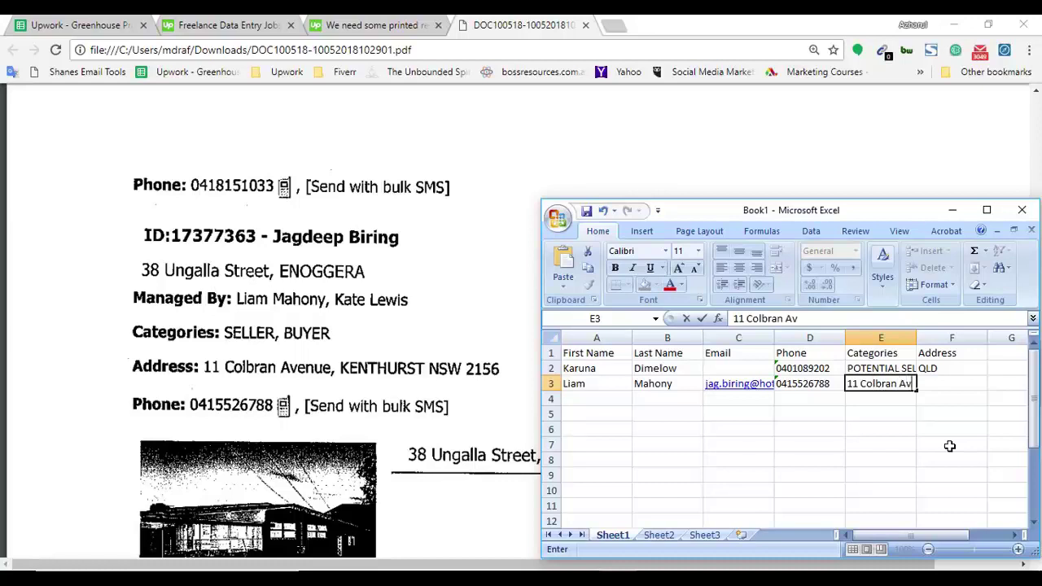
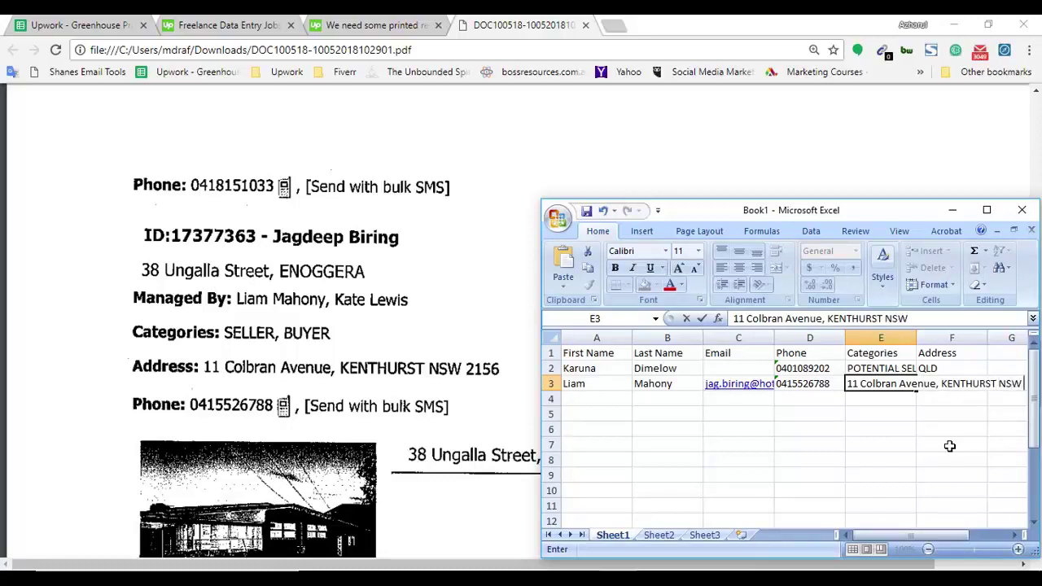
pyautogui.click(806, 415)
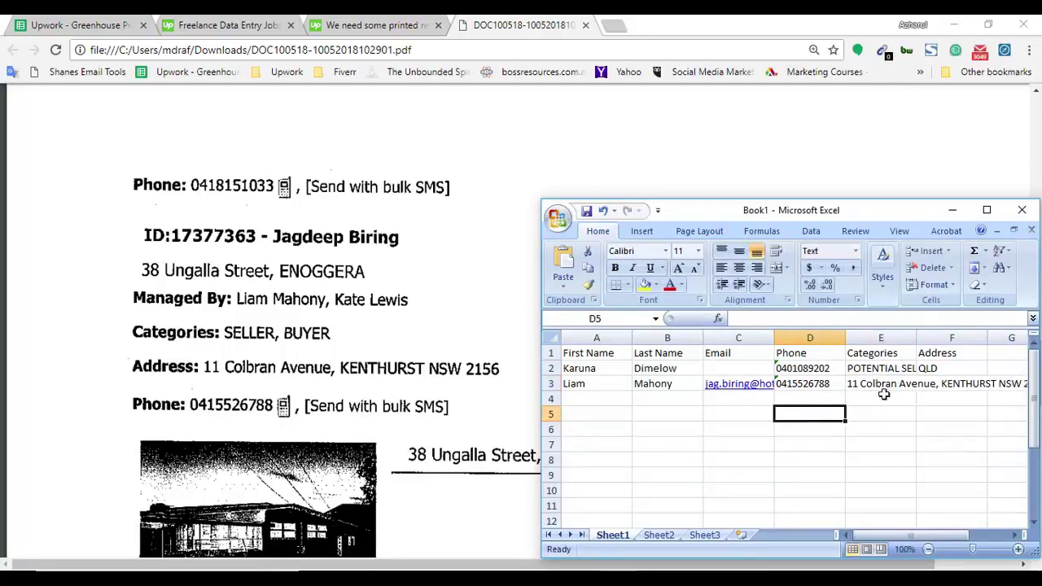
# Move the street address from the Categories cell E3 into Address cell F3.
pyautogui.click(934, 387)
pyautogui.click(887, 387)
pyautogui.hotkey('ctrl', 'c')
pyautogui.click(946, 379)
pyautogui.hotkey('ctrl', 'v')
# Enter SELLER, BUYER under Categories in cell E3.
pyautogui.click(864, 383)
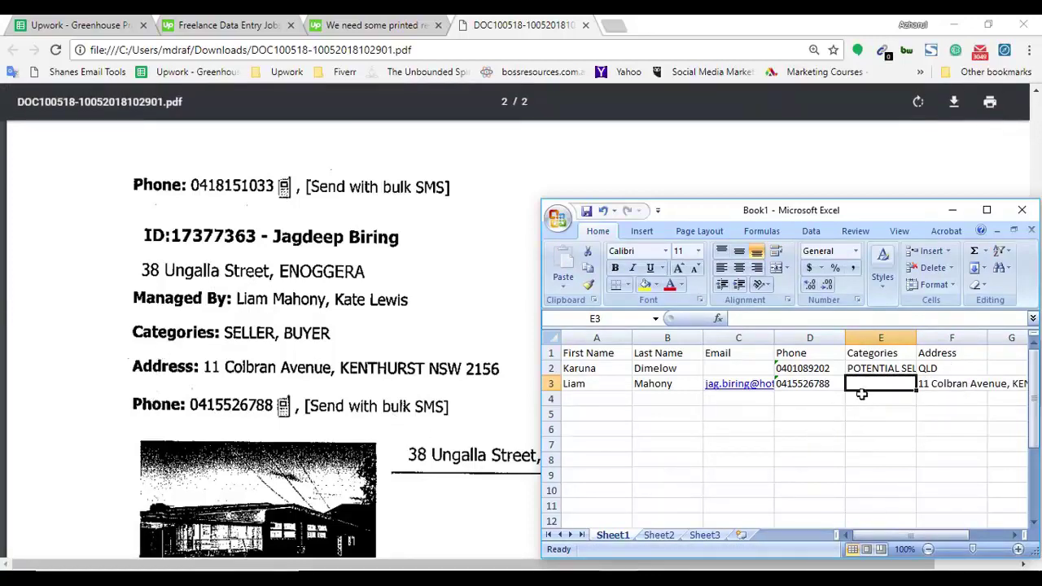
pyautogui.write('SELLER, BUYER')
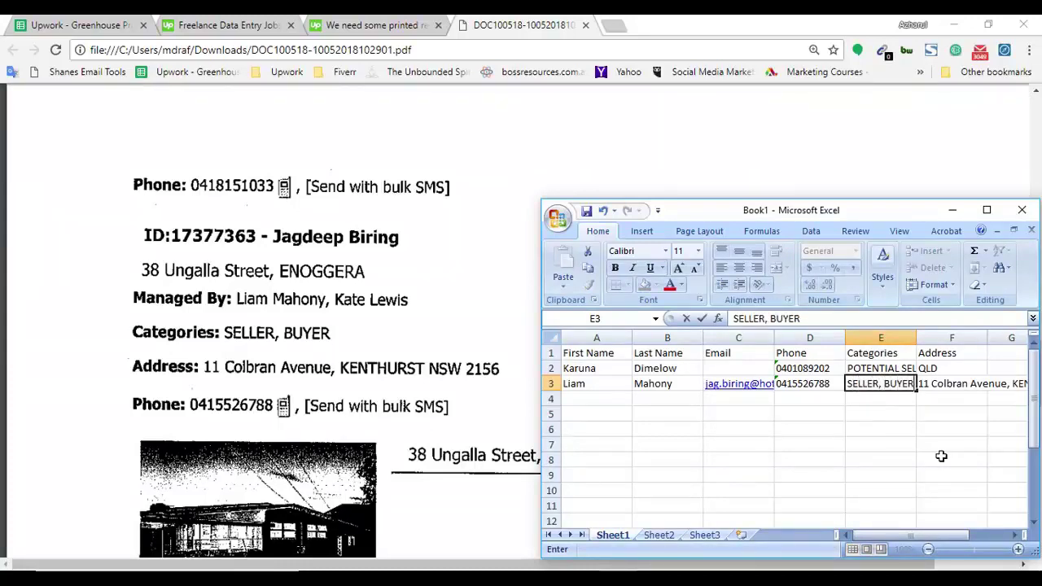
pyautogui.press('Return')
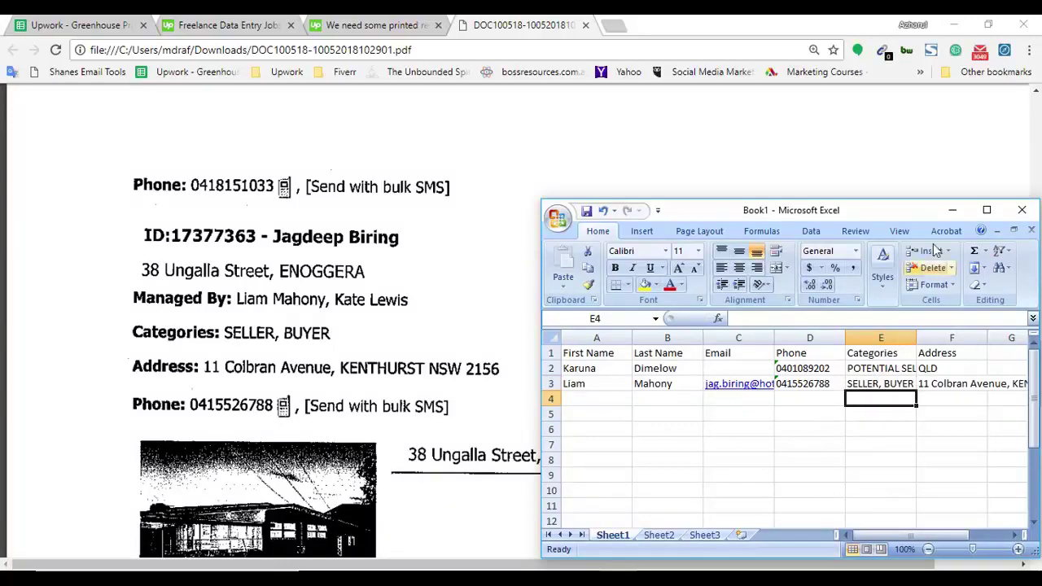
pyautogui.moveTo(919, 215); pyautogui.dragTo(743, 172)
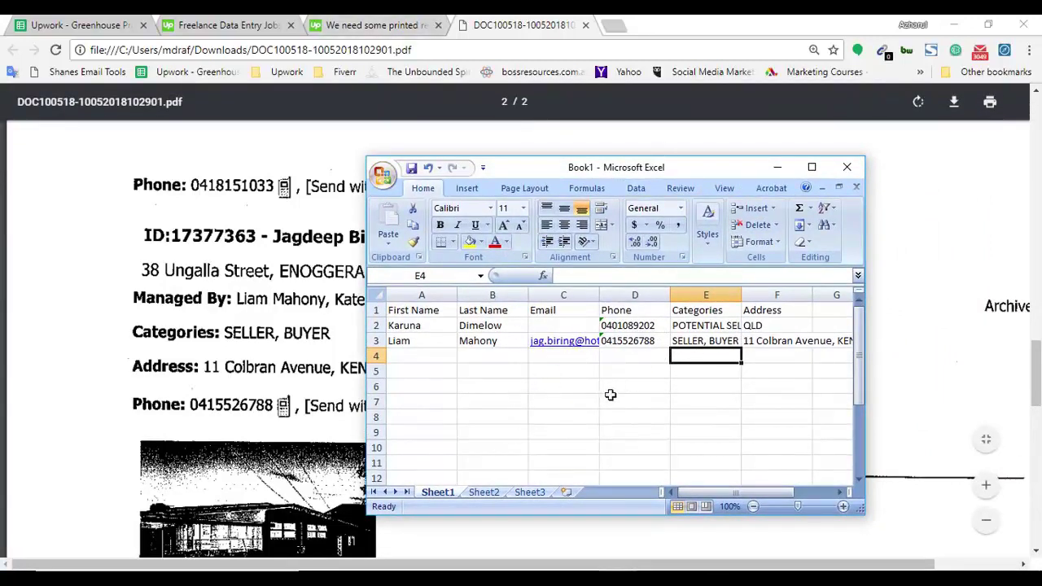
# Maximize the spreadsheet window and undo an accidental change to restore SELLER, BUYER in E3.
pyautogui.click(811, 166)
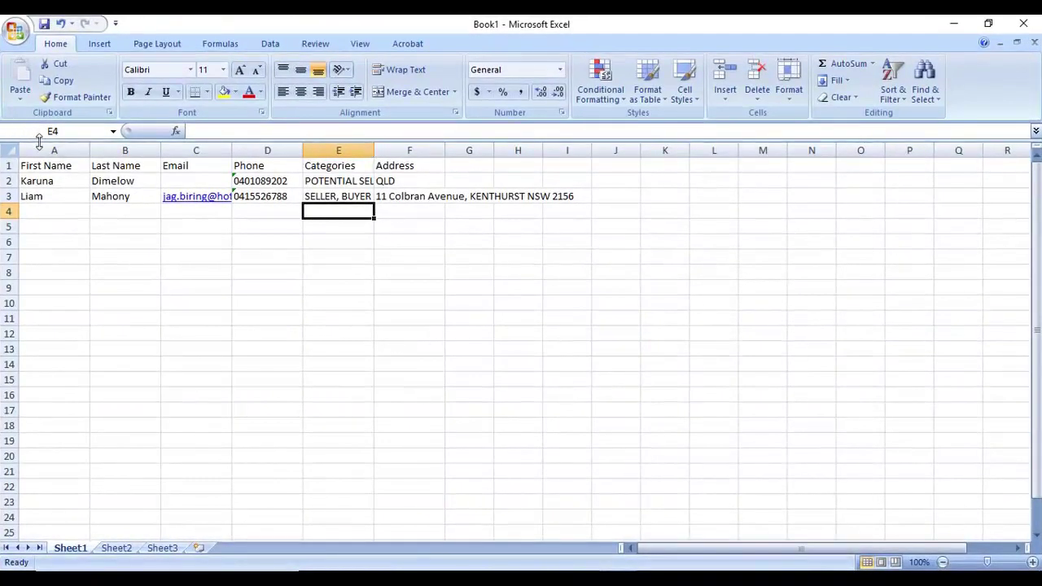
pyautogui.moveTo(40, 142); pyautogui.dragTo(89, 156)
pyautogui.click(66, 156)
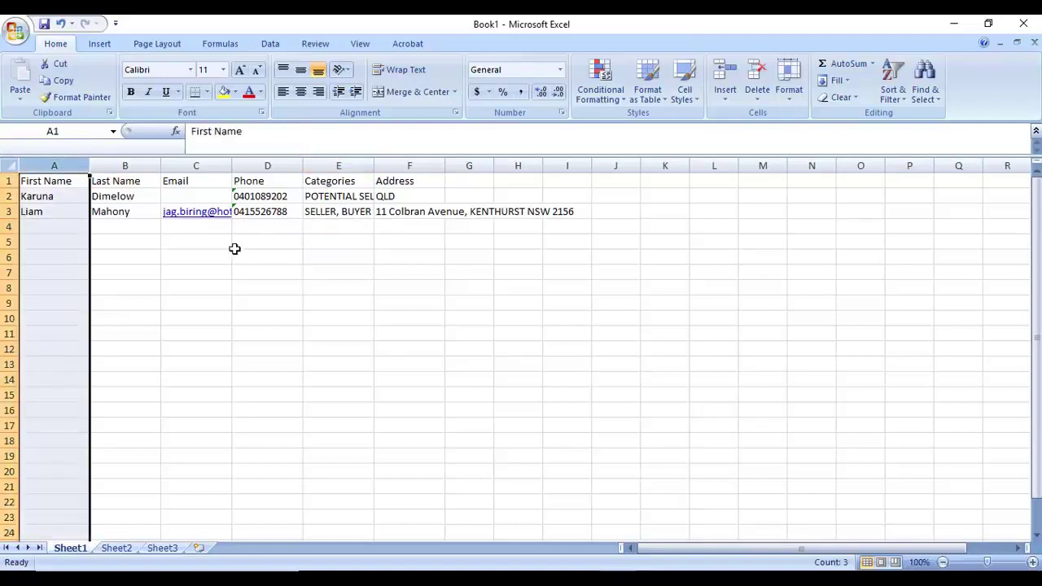
pyautogui.hotkey('ctrl', 'z')
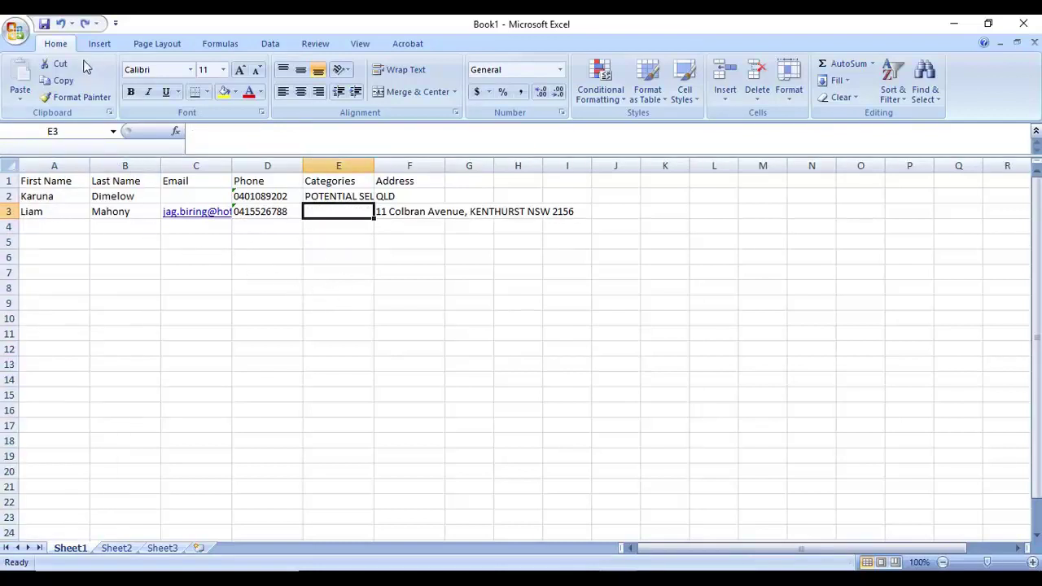
pyautogui.click(85, 23)
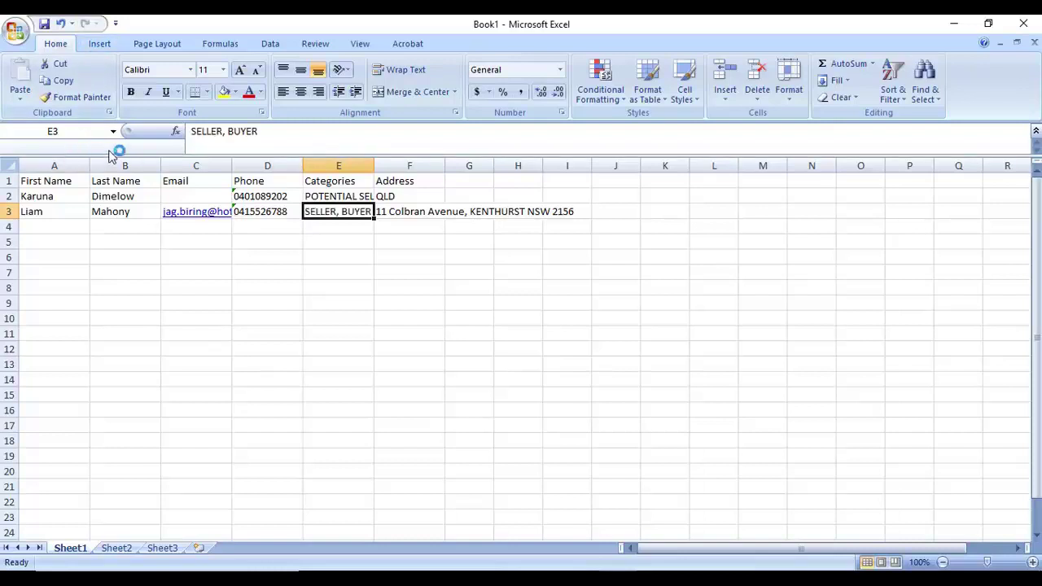
pyautogui.click(107, 155)
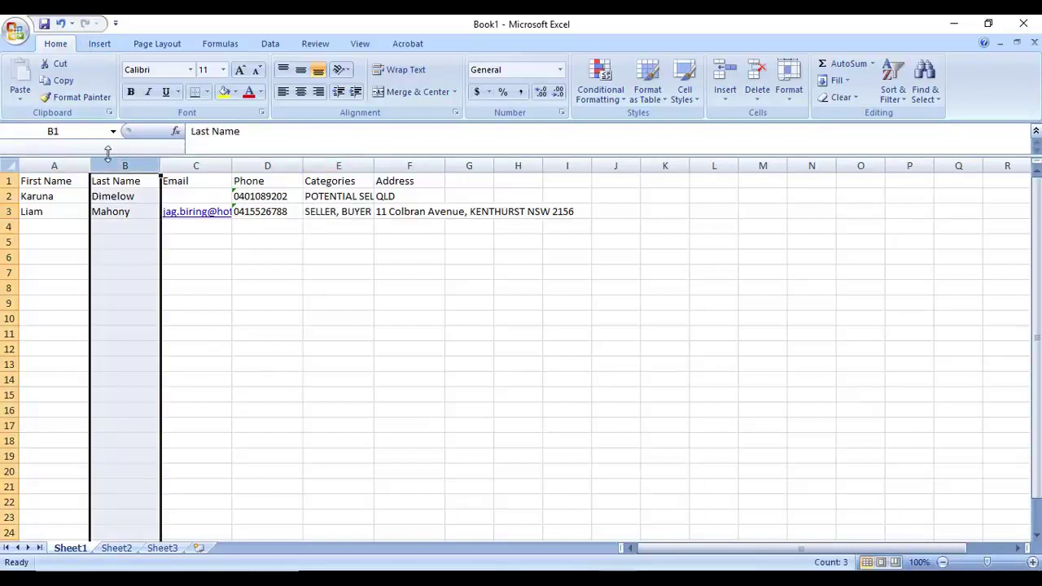
pyautogui.moveTo(105, 155); pyautogui.dragTo(519, 153)
pyautogui.click(79, 151)
pyautogui.click(556, 301)
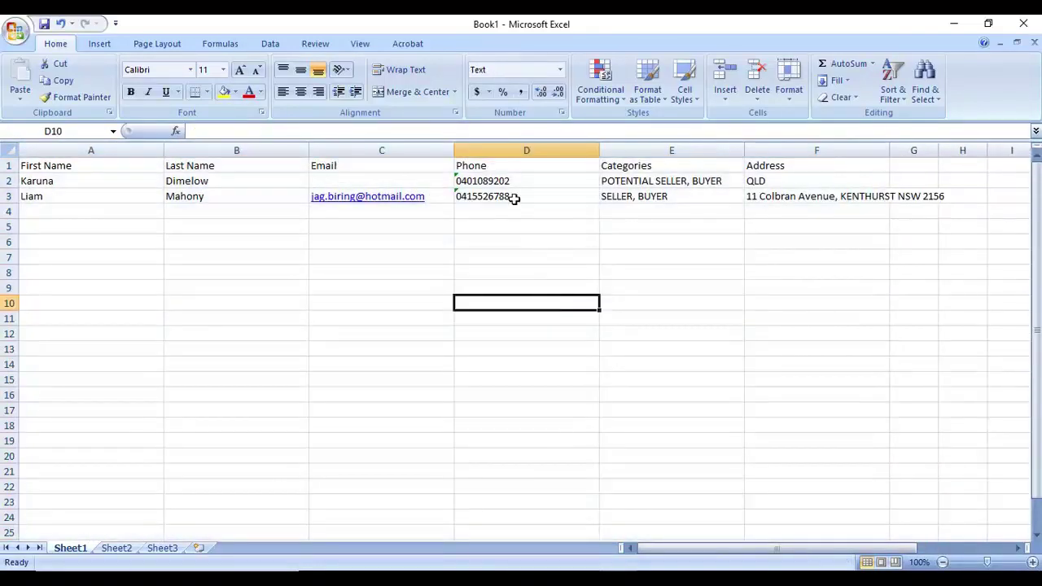
pyautogui.click(830, 258)
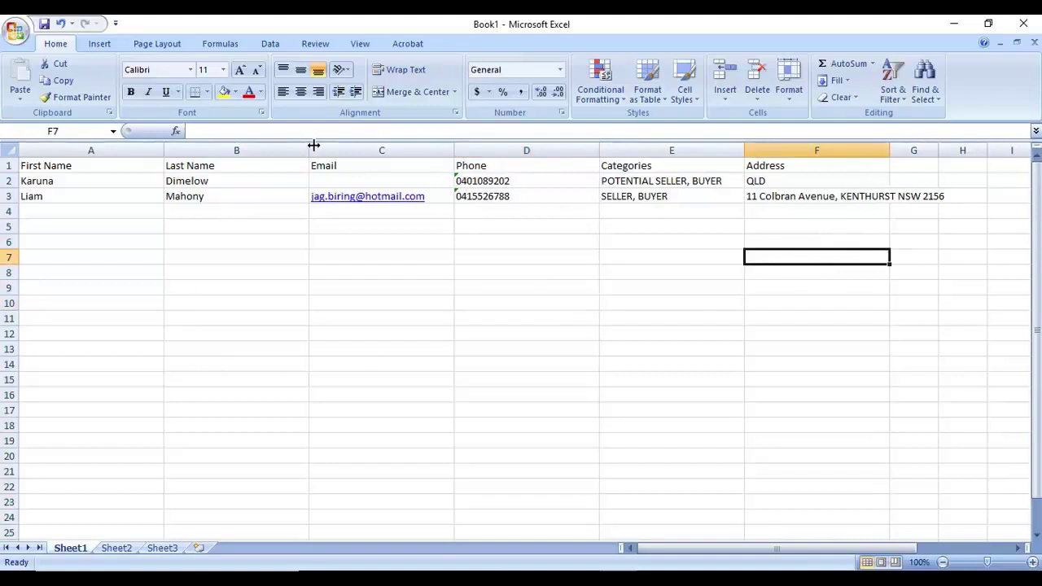
# Select columns A through F and resize them to one equal width.
pyautogui.moveTo(134, 150); pyautogui.dragTo(817, 150)
pyautogui.moveTo(744, 150); pyautogui.dragTo(705, 148)
pyautogui.click(387, 242)
pyautogui.click(233, 255)
pyautogui.click(149, 213)
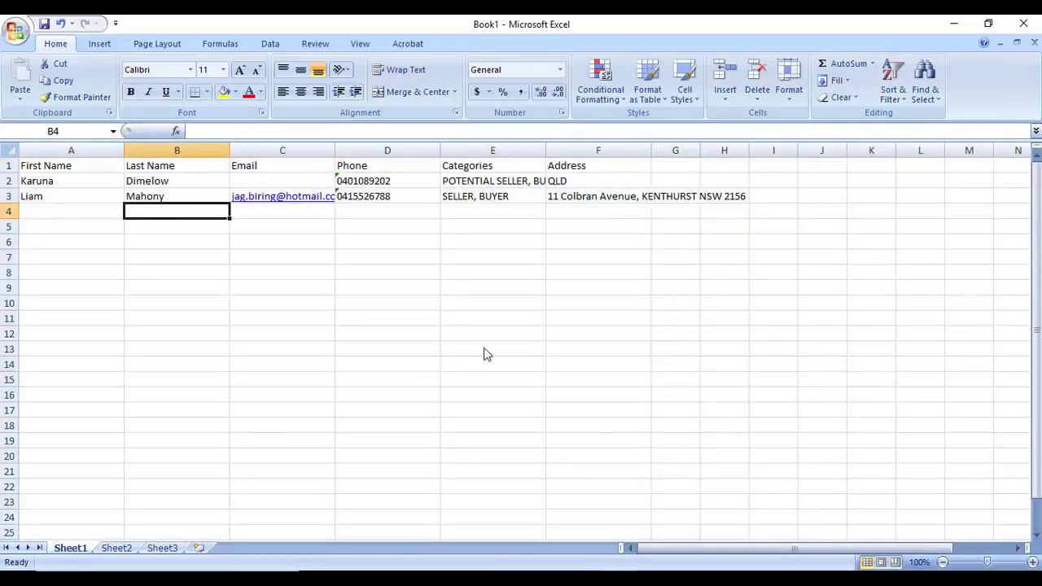
# Save the workbook to Documents as 'Example for Data Entry.xlsx'.
pyautogui.hotkey('ctrl', 's')
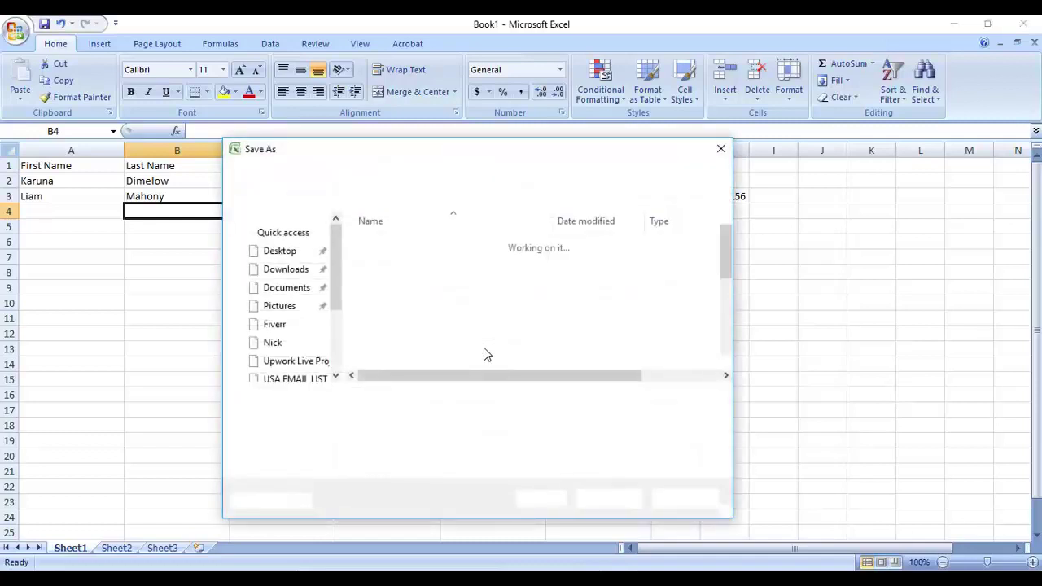
pyautogui.write('Example for Data Entry')
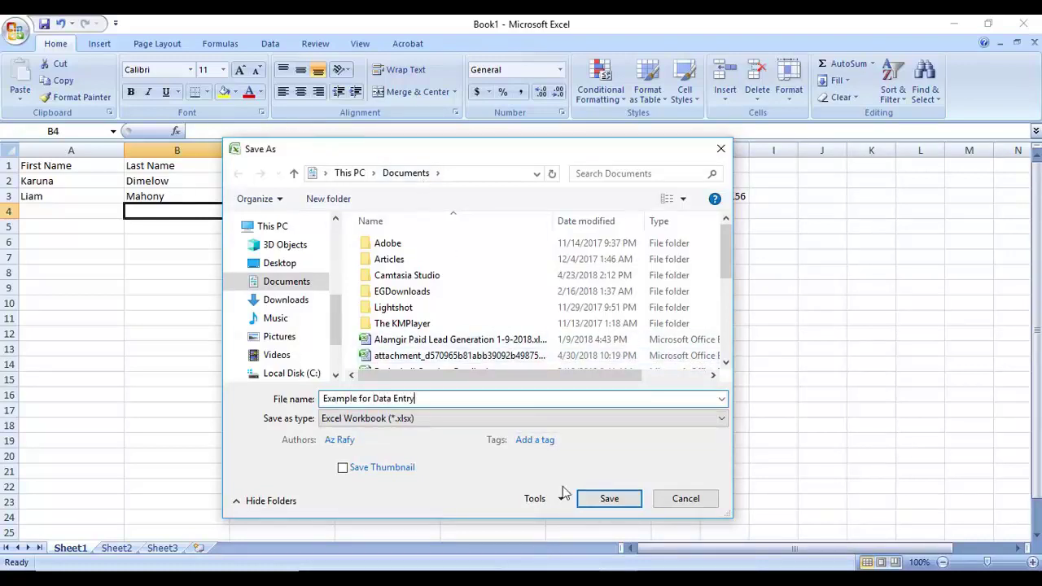
pyautogui.click(606, 498)
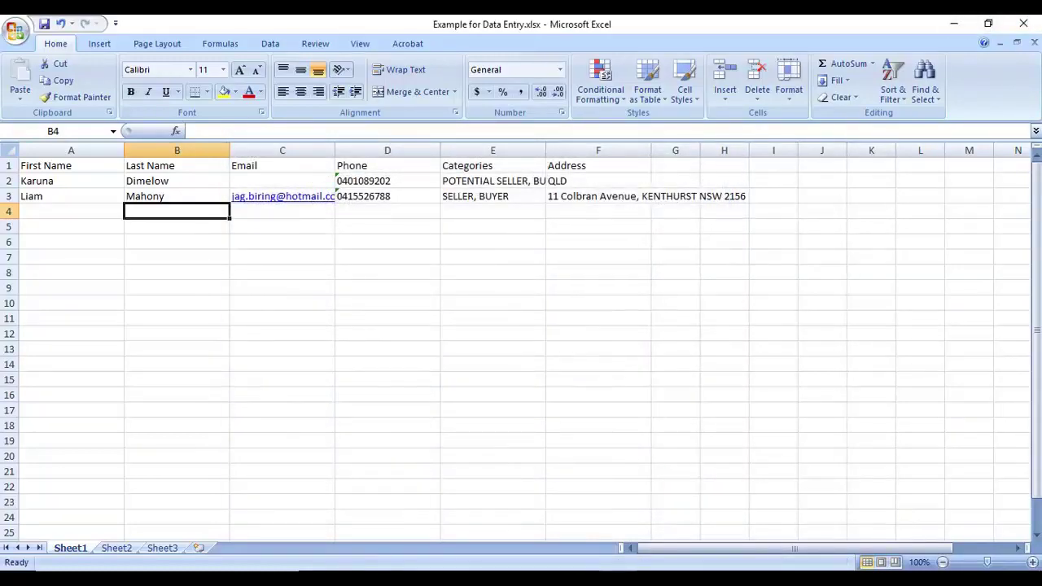
# Bring up the Upwork job post in Chrome, minimize Excel, and scroll to the top.
pyautogui.hotkey('alt', 'Tab')
pyautogui.hotkey('ctrl', 'shift', 'Tab')
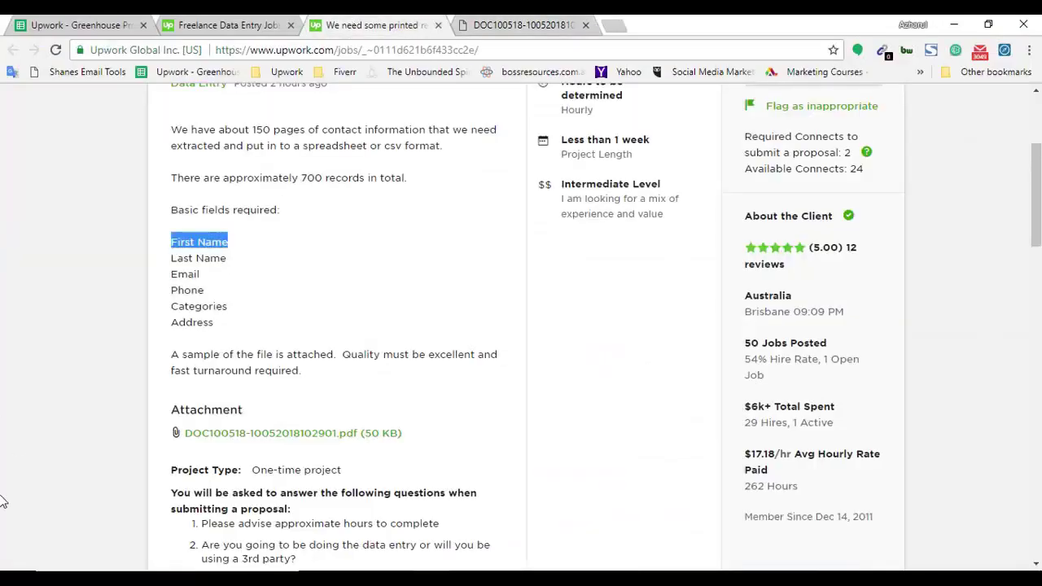
pyautogui.scroll(3, 430, 391)
pyautogui.scroll(-4, 442, 372)
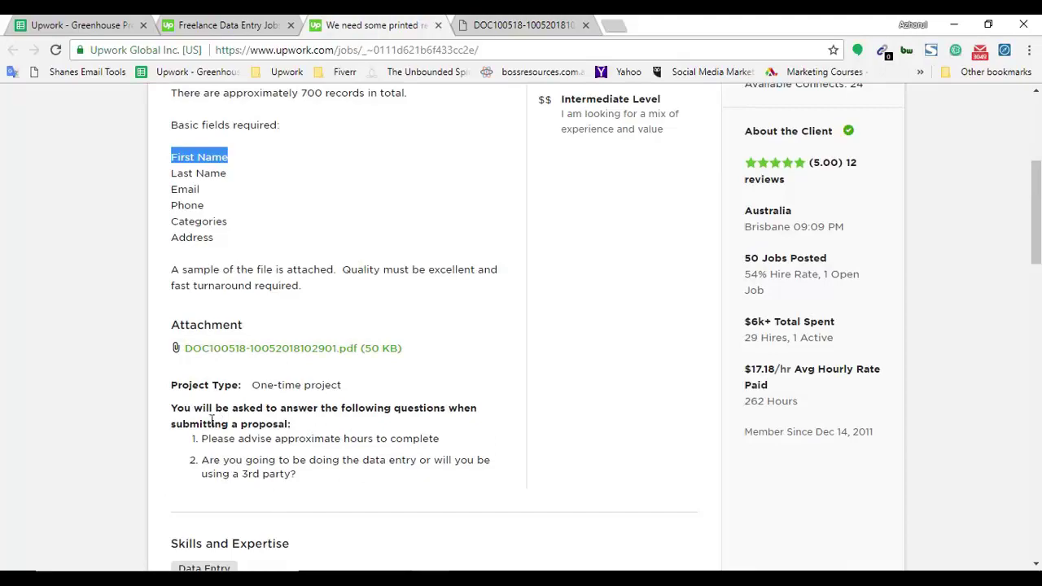
pyautogui.hotkey('alt', 'Tab')
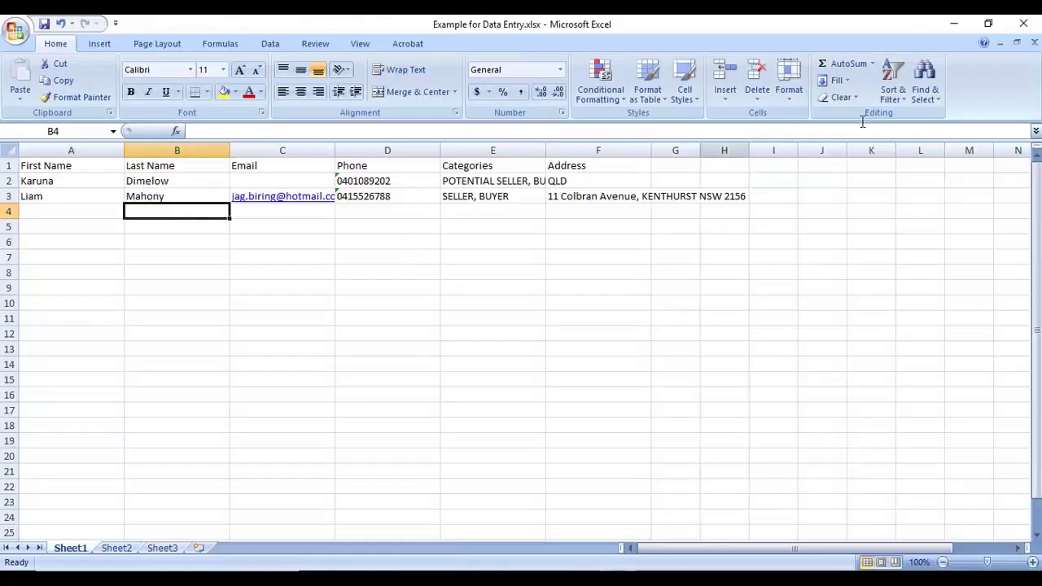
pyautogui.click(956, 26)
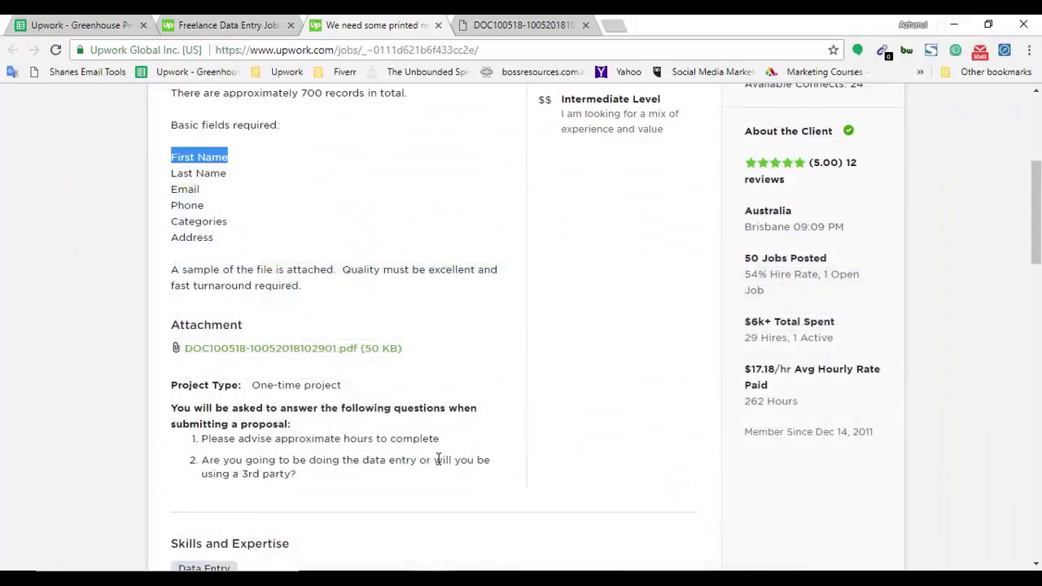
pyautogui.scroll(4, 444, 387)
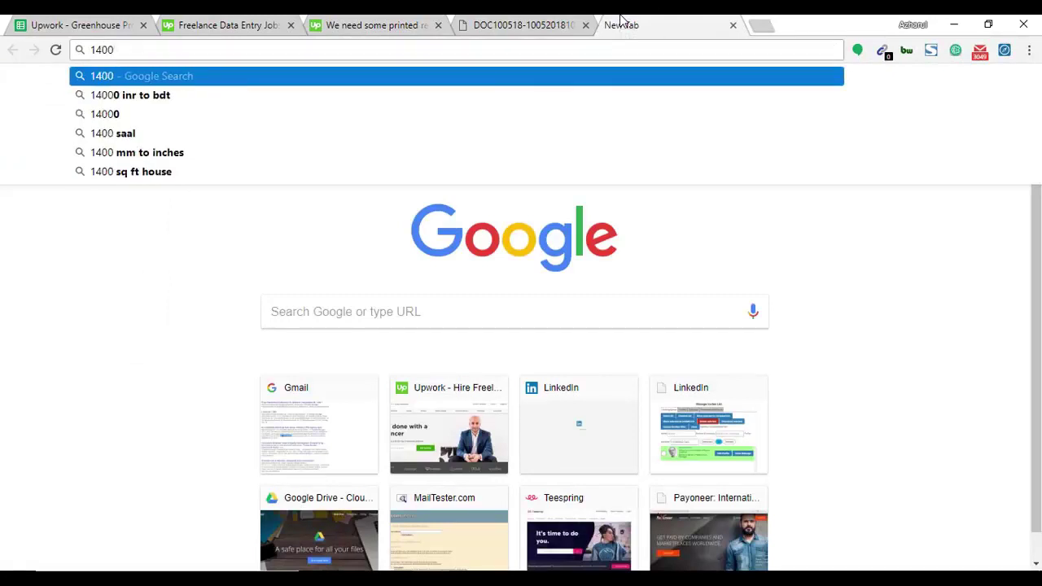
# Calculate 1400/60 in the new tab's address bar, giving about 23.33.
pyautogui.write('*')
pyautogui.press('BackSpace')
pyautogui.write('/')
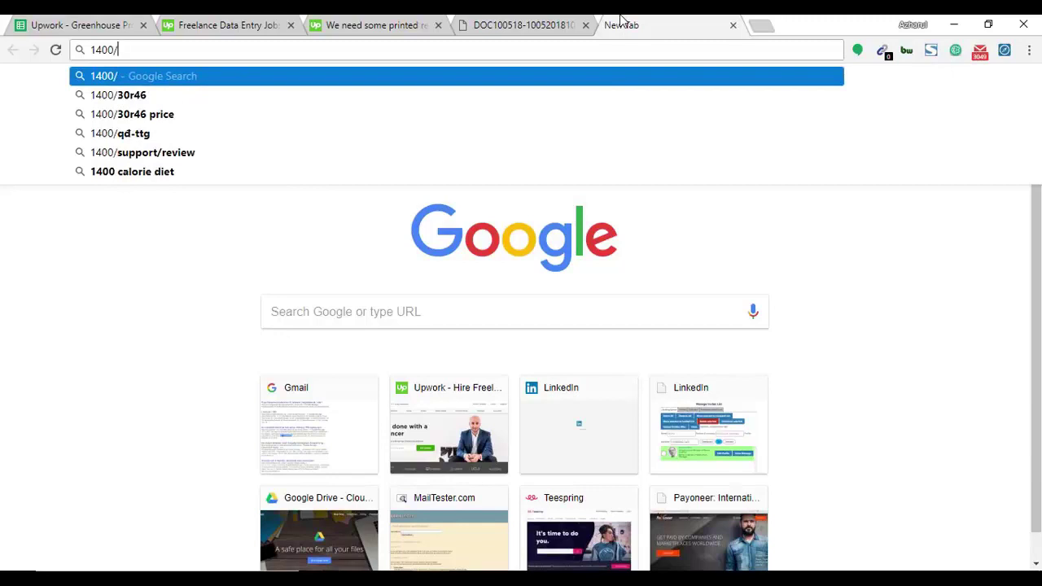
pyautogui.write('60')
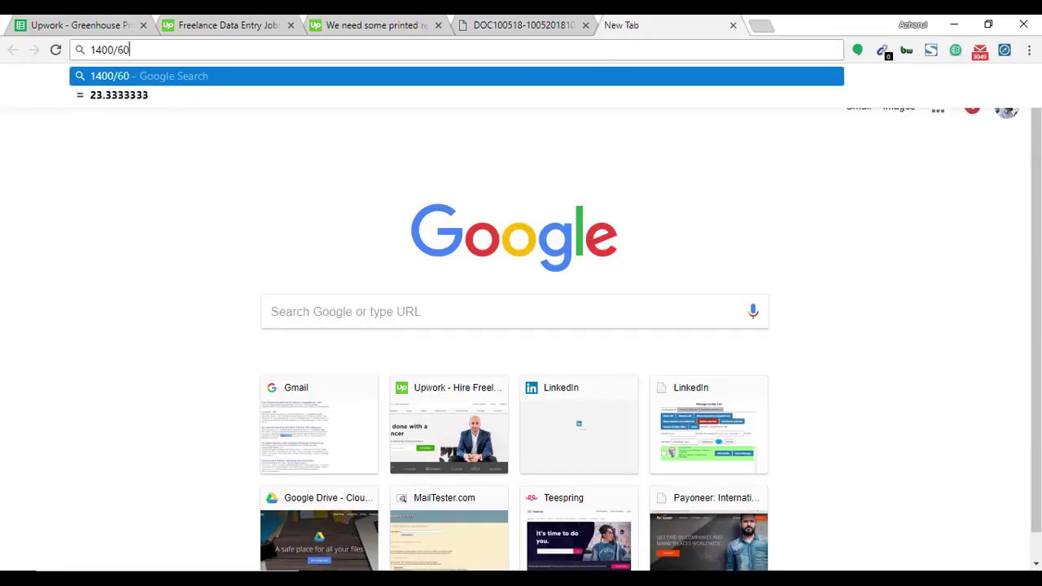
pyautogui.click(521, 20)
# Review the proposal's $10.00/hr hourly rate, service fee and $8.00/hr payout.
pyautogui.click(423, 21)
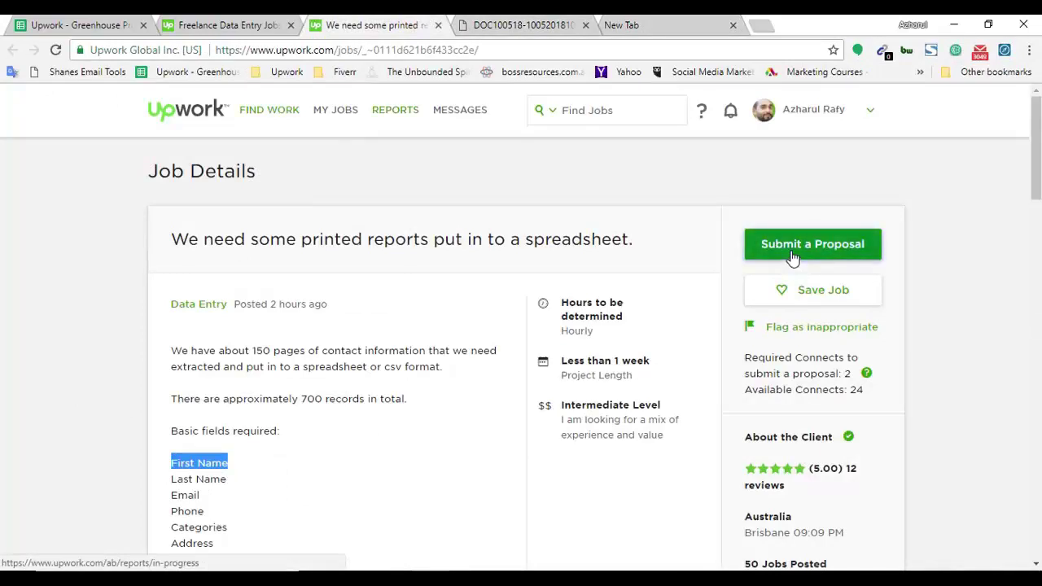
pyautogui.scroll(-2, 695, 289)
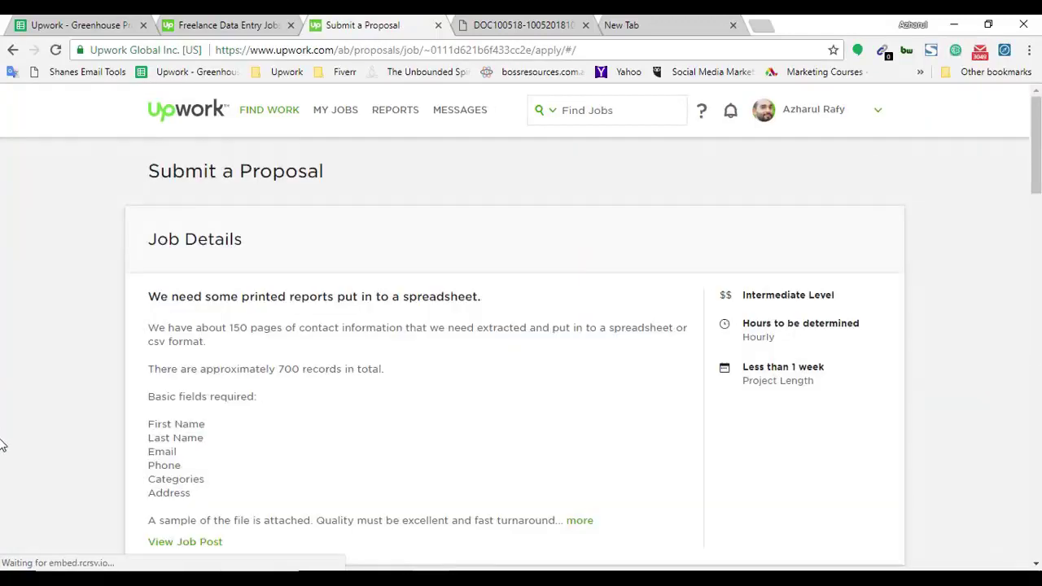
pyautogui.scroll(-5, 4, 422)
pyautogui.scroll(2, 21, 435)
pyautogui.scroll(-7, 23, 423)
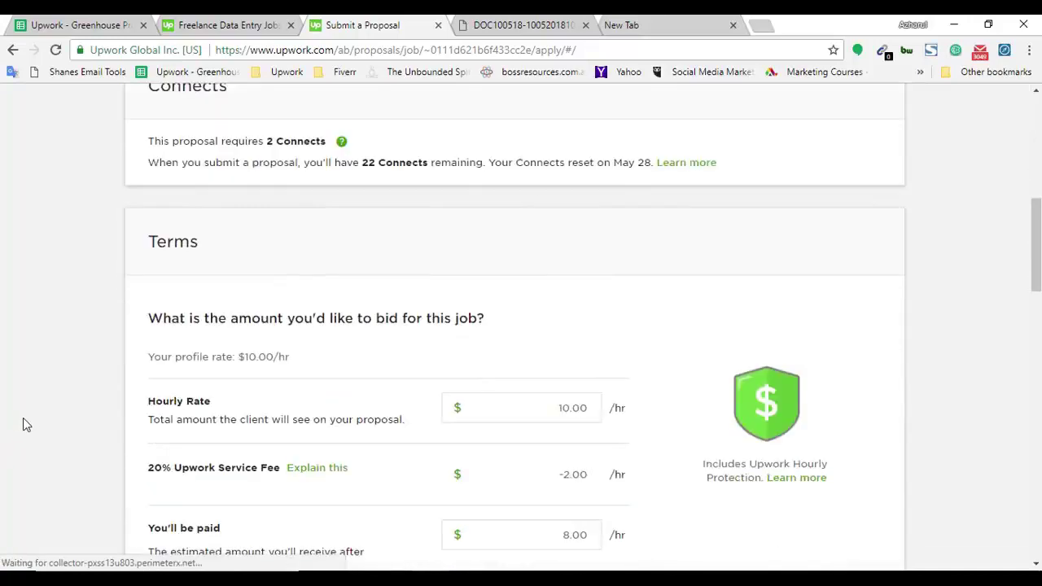
pyautogui.scroll(3, 255, 214)
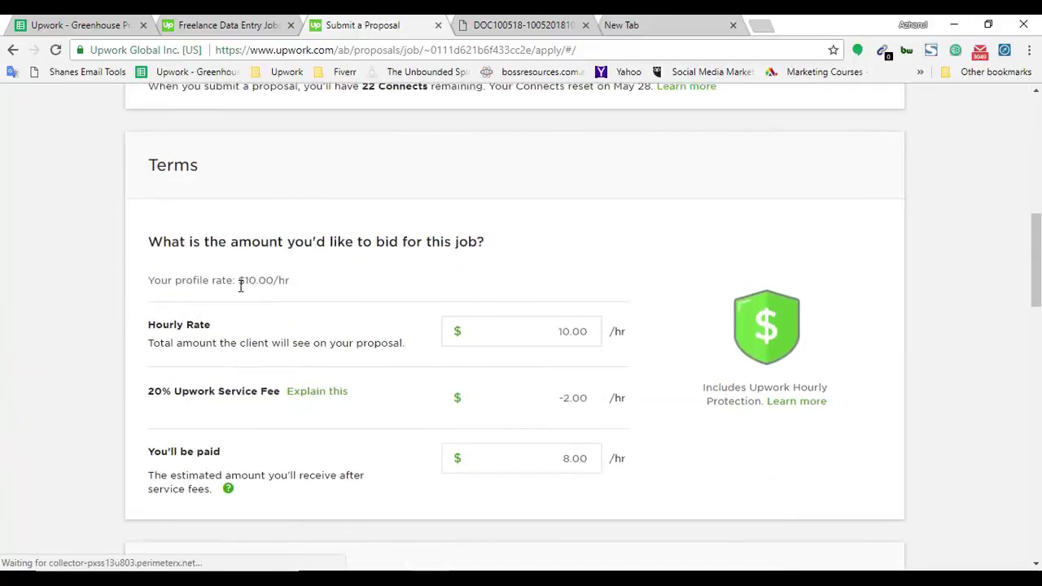
pyautogui.moveTo(238, 281); pyautogui.dragTo(337, 281)
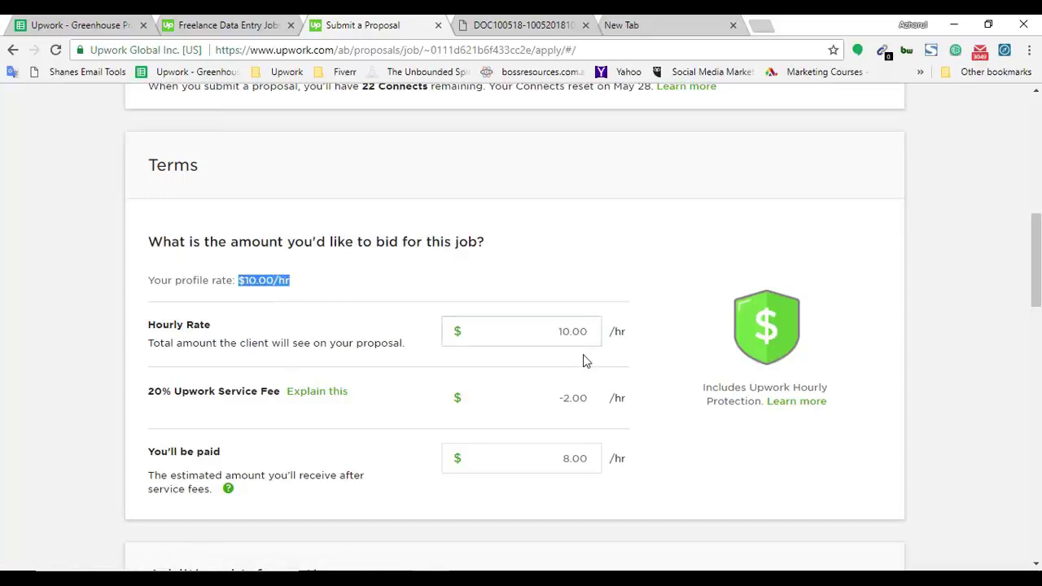
pyautogui.scroll(-2, 108, 480)
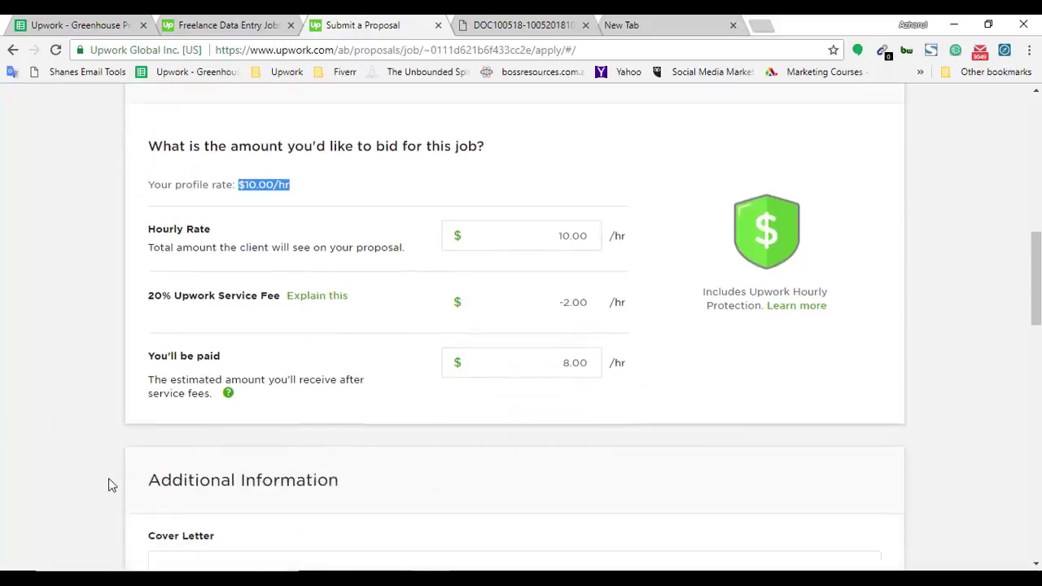
pyautogui.scroll(-2, 221, 426)
pyautogui.scroll(2, 249, 475)
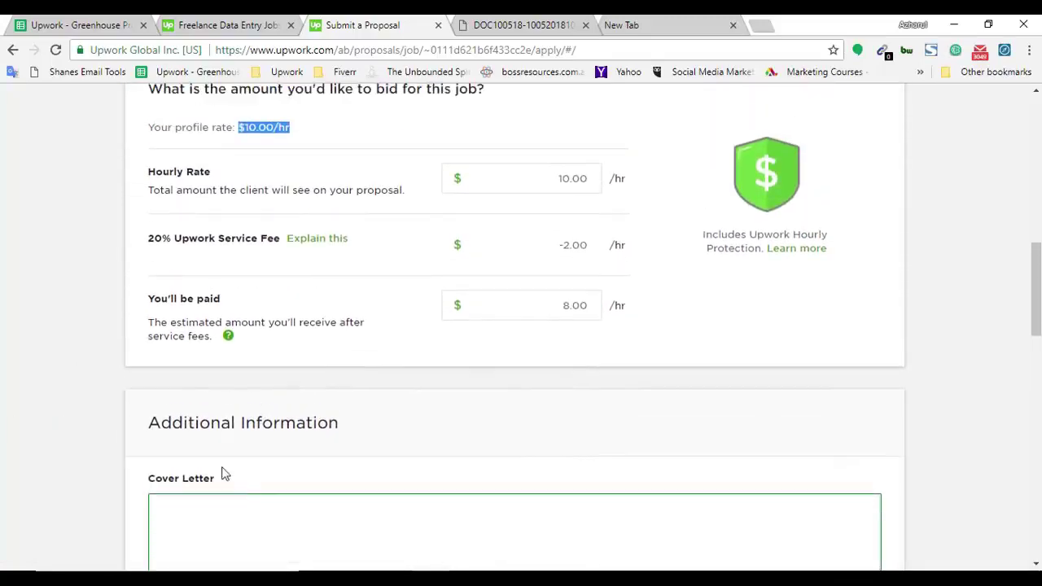
pyautogui.click(4, 286)
pyautogui.click(529, 181)
pyautogui.moveTo(530, 182); pyautogui.dragTo(613, 182)
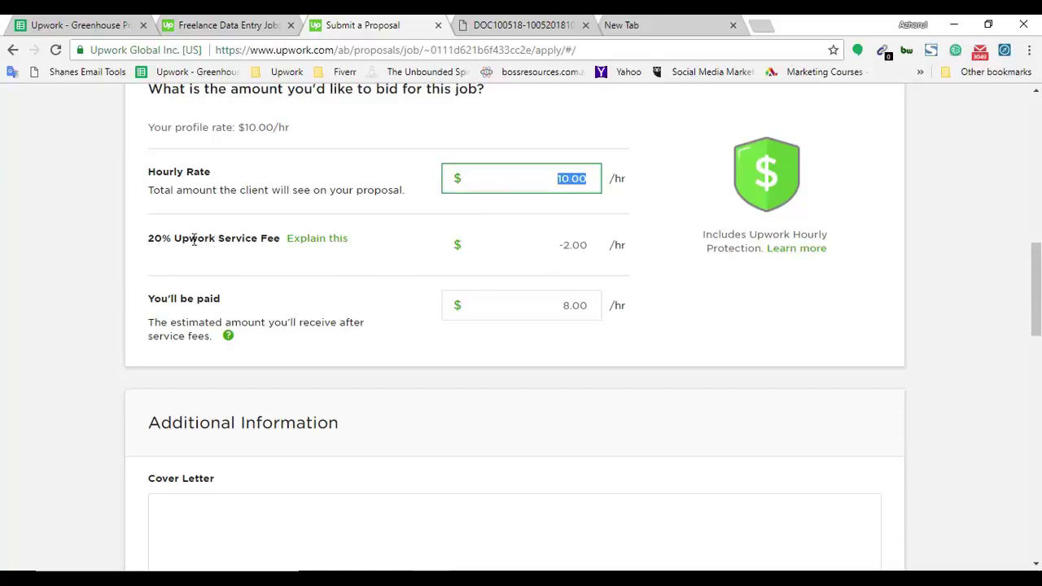
pyautogui.moveTo(176, 238); pyautogui.dragTo(121, 236)
pyautogui.click(227, 262)
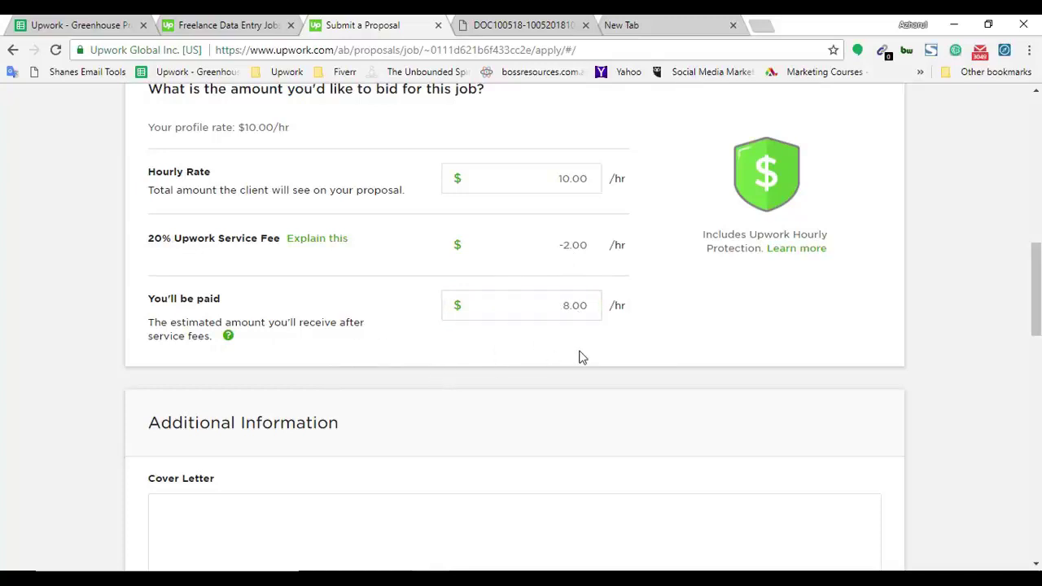
# Scroll down past the Cover Letter box toward the Attachments section.
pyautogui.scroll(-2, 436, 421)
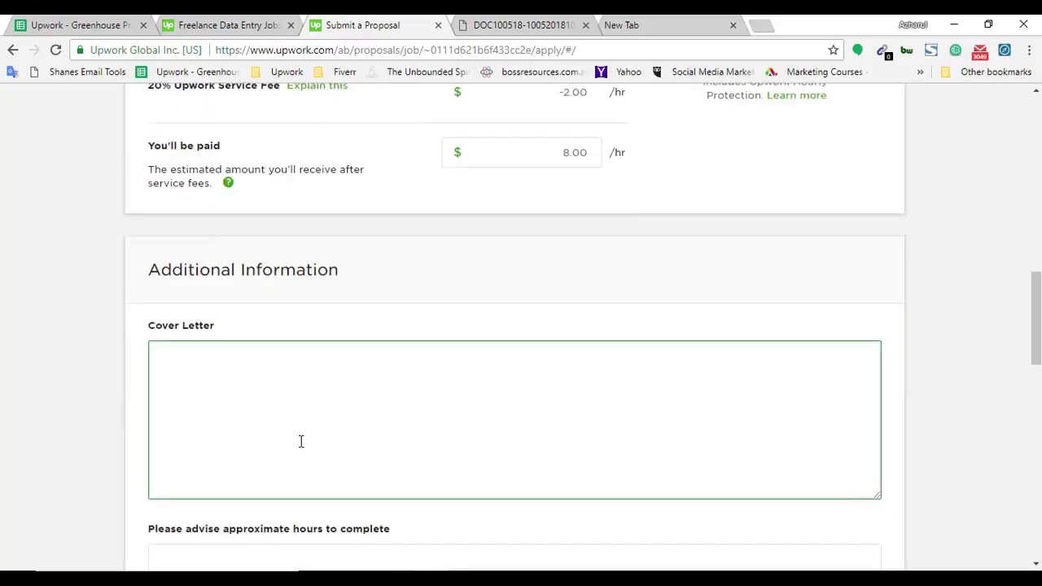
pyautogui.click(323, 414)
pyautogui.scroll(-3, 420, 412)
pyautogui.scroll(2, 420, 412)
pyautogui.scroll(-6, 435, 421)
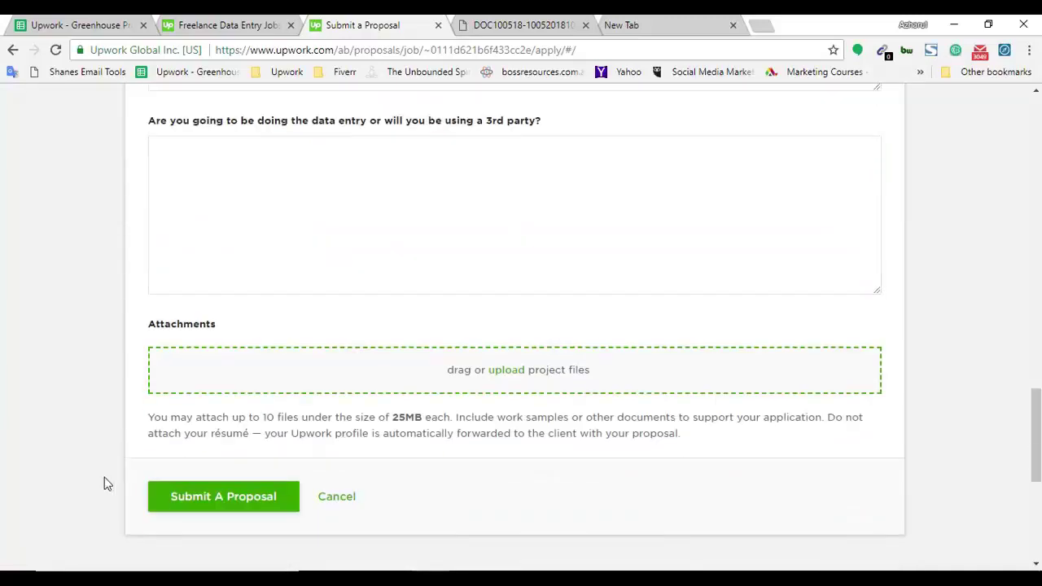
# Attach Example for Data Entry.xlsx from the Documents folder to the proposal.
pyautogui.click(509, 374)
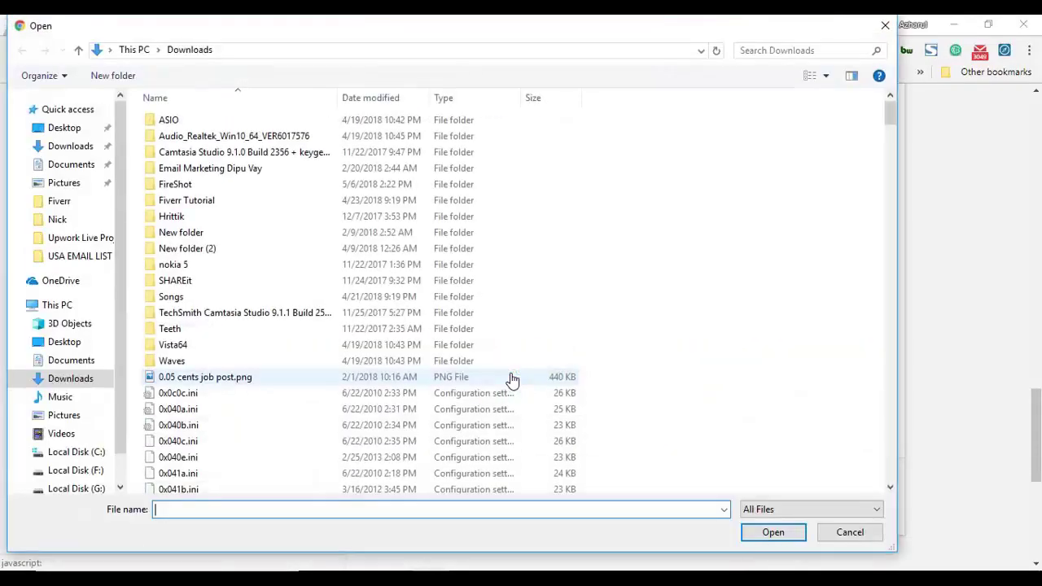
pyautogui.click(85, 164)
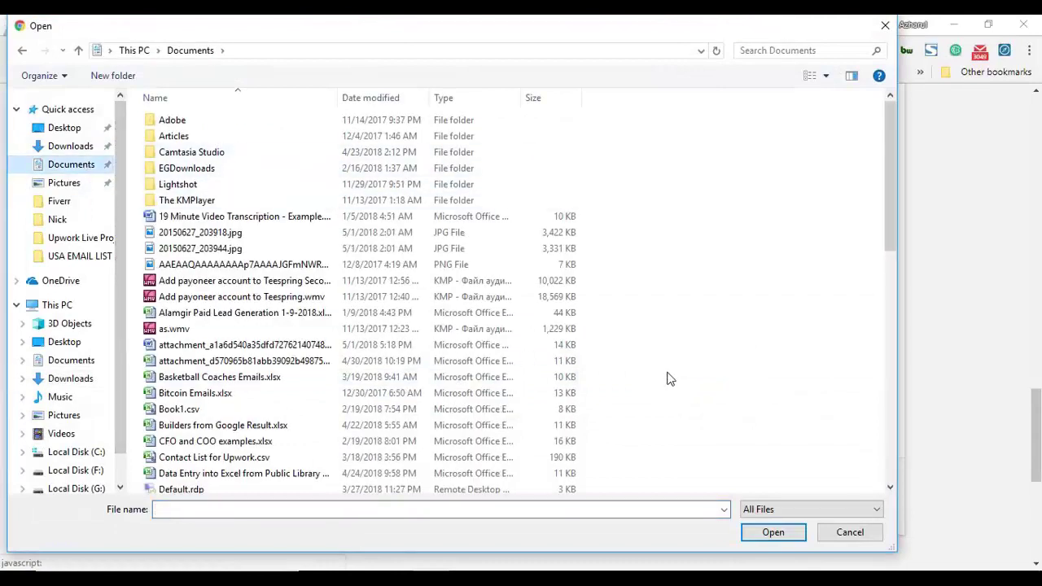
pyautogui.click(521, 507)
pyautogui.write('e')
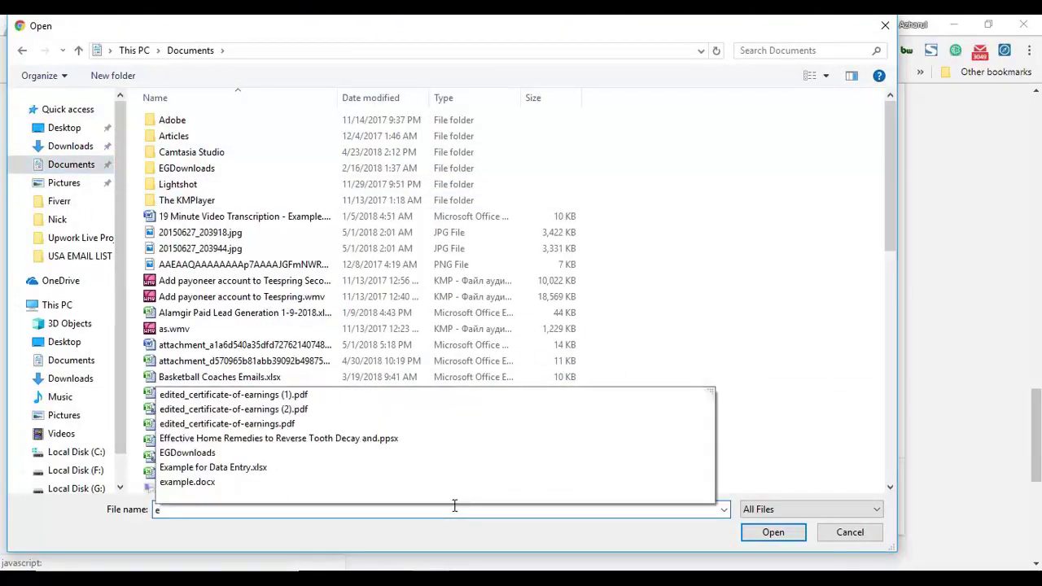
pyautogui.click(282, 468)
pyautogui.click(770, 531)
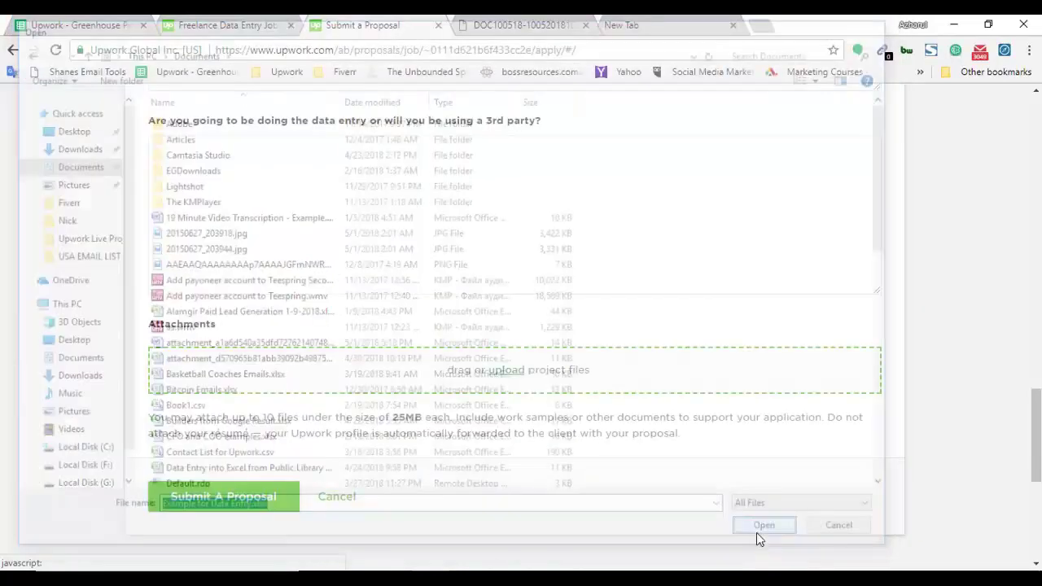
# Calculate 1400/60 (23.33) in the Google tab to estimate the hours, then return to the proposal.
pyautogui.scroll(10, 128, 426)
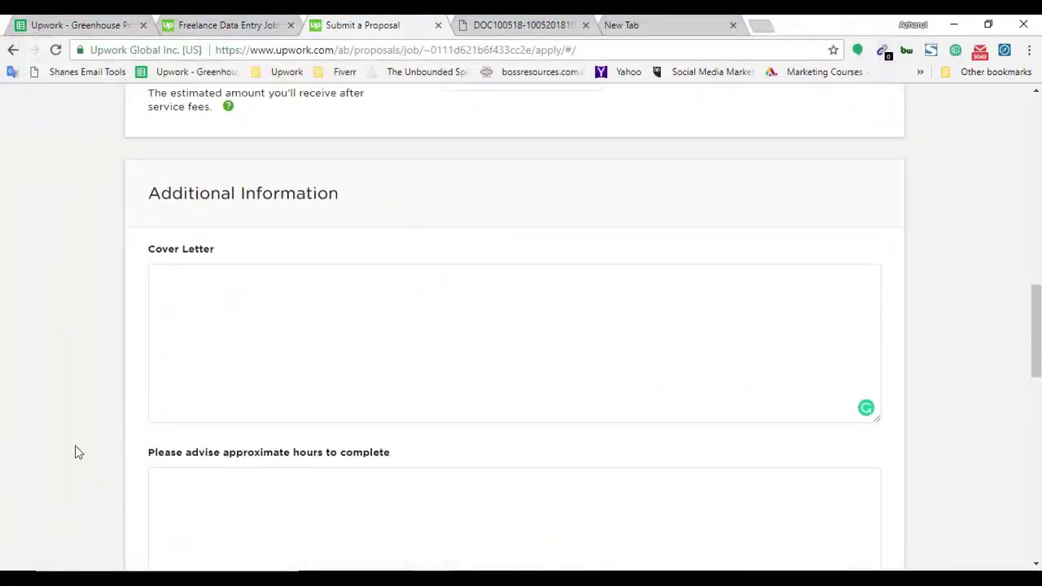
pyautogui.click(249, 360)
pyautogui.scroll(-2, 174, 461)
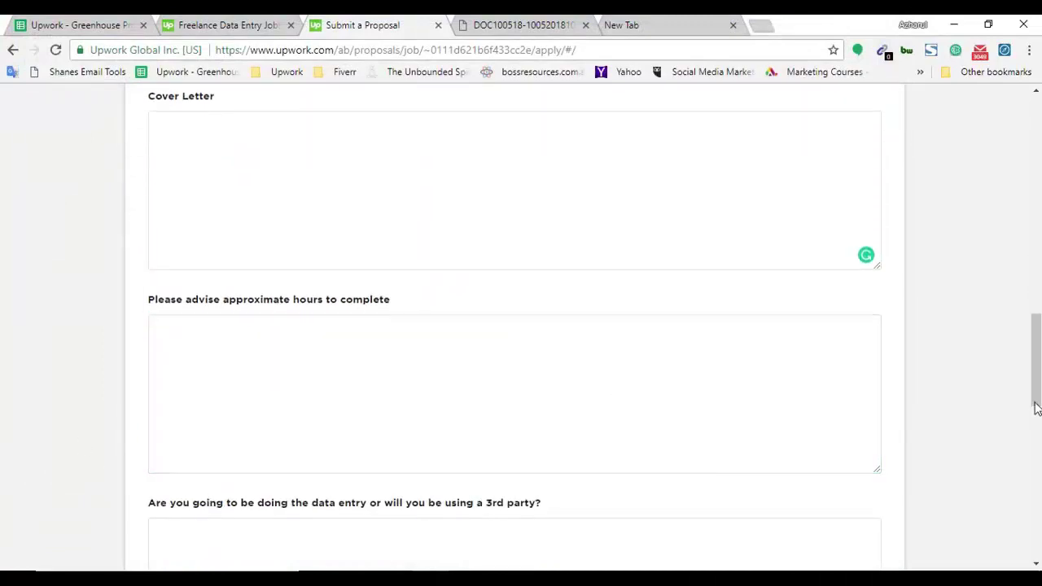
pyautogui.moveTo(1036, 360); pyautogui.dragTo(1037, 362)
pyautogui.click(503, 374)
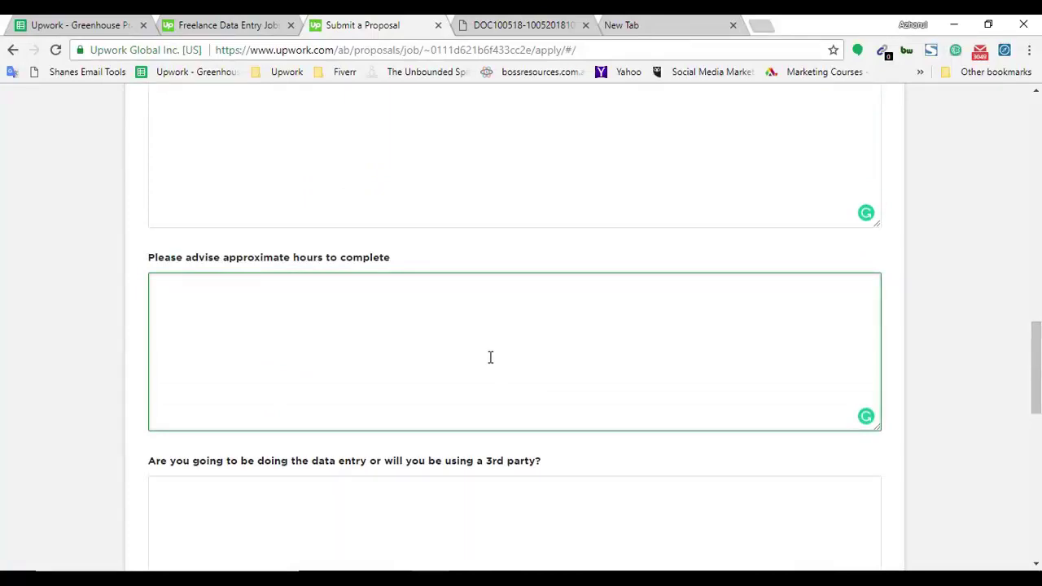
pyautogui.click(696, 23)
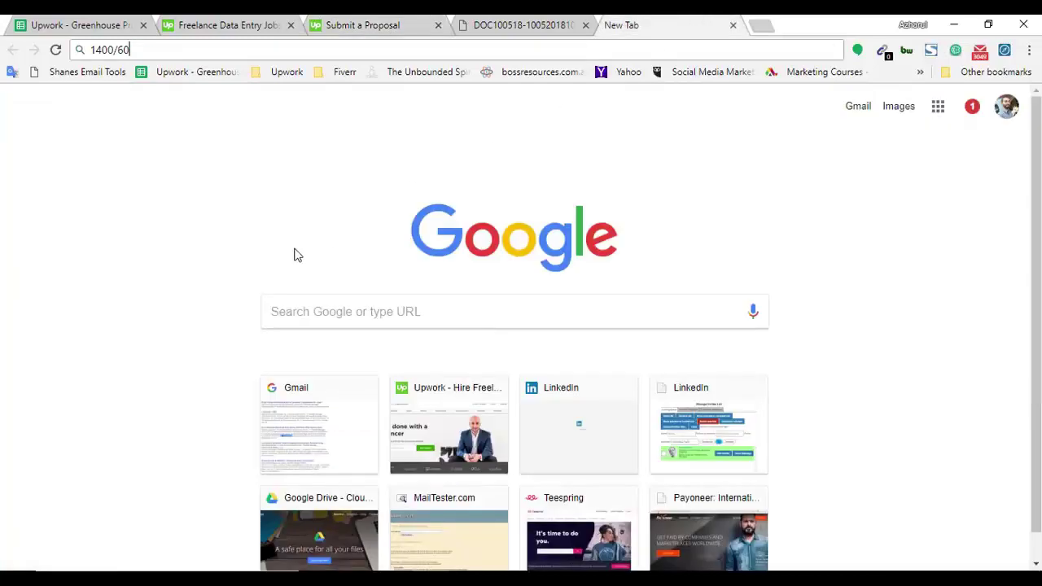
pyautogui.press('Return')
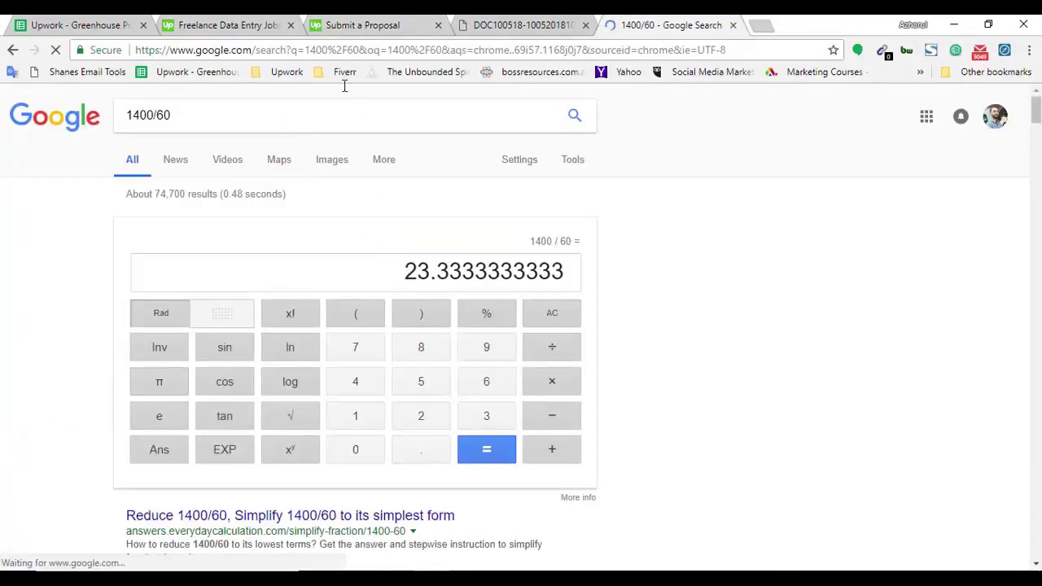
pyautogui.click(364, 25)
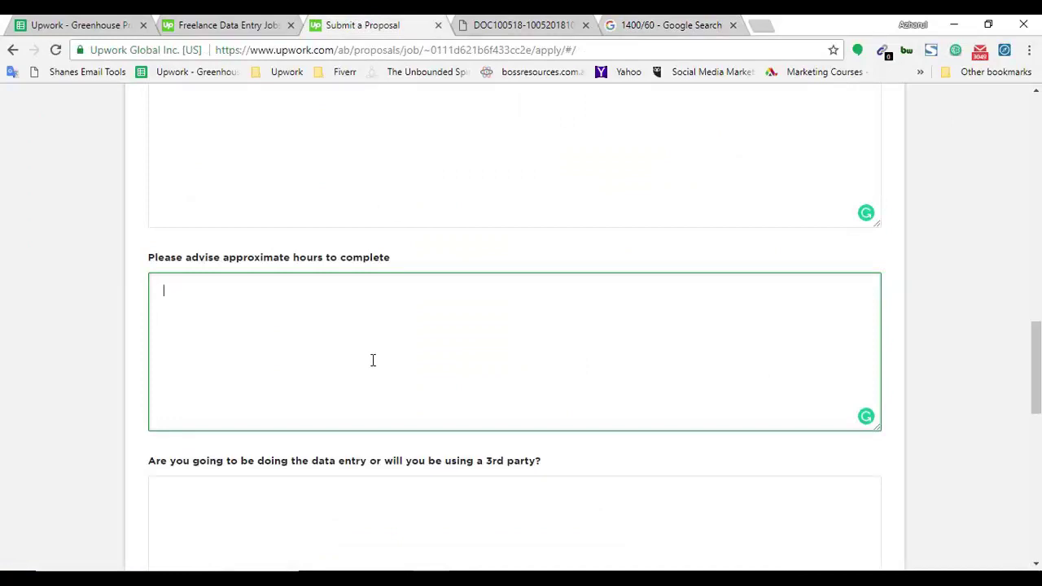
# Answer that the project takes almost 24 working hours, delivered in 2 days with HIGH ACCURACY.
pyautogui.write('I')
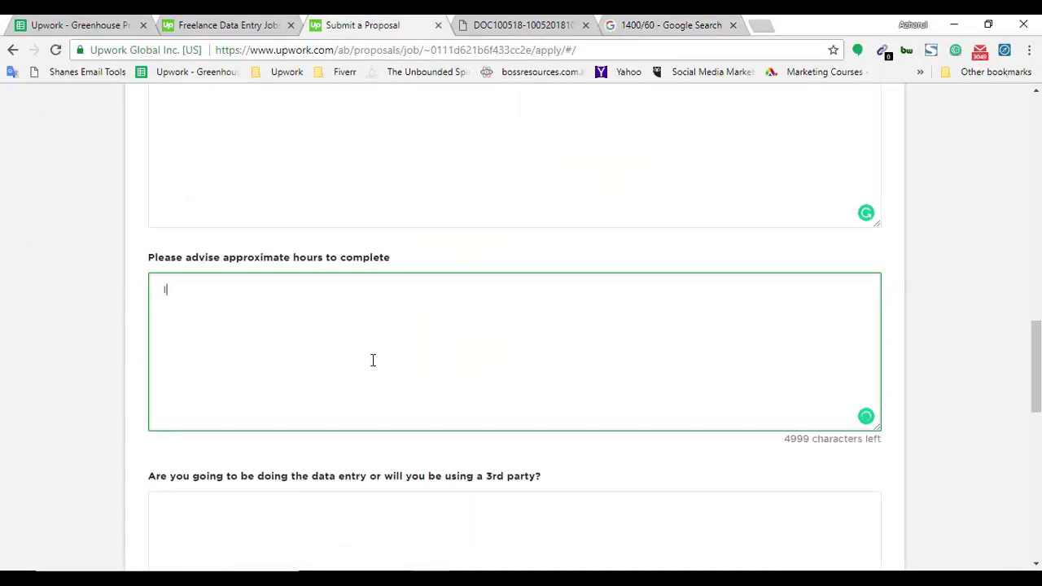
pyautogui.write('t will take almost 25')
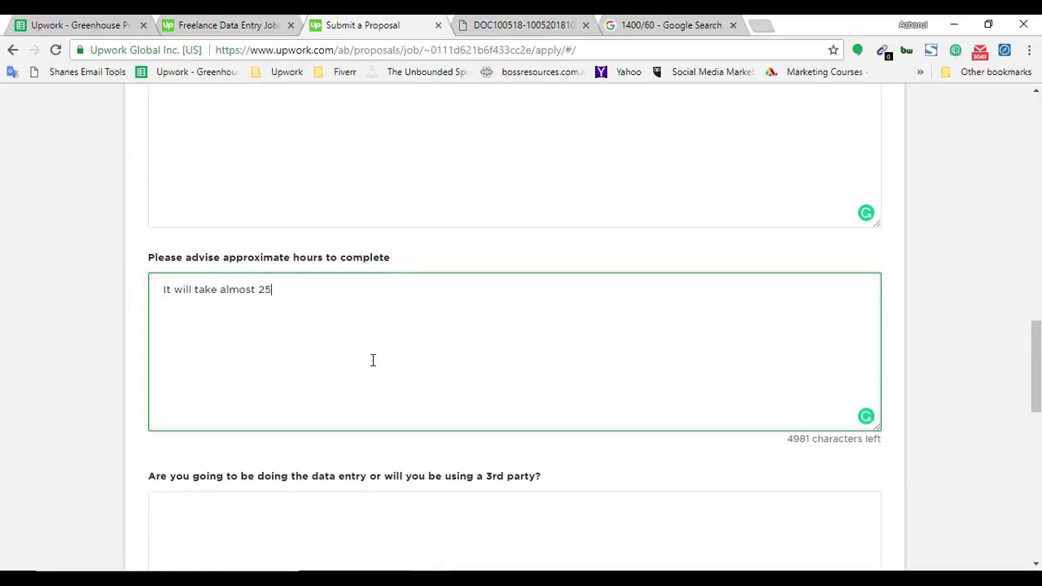
pyautogui.press('BackSpace')
pyautogui.write('complete the project,')
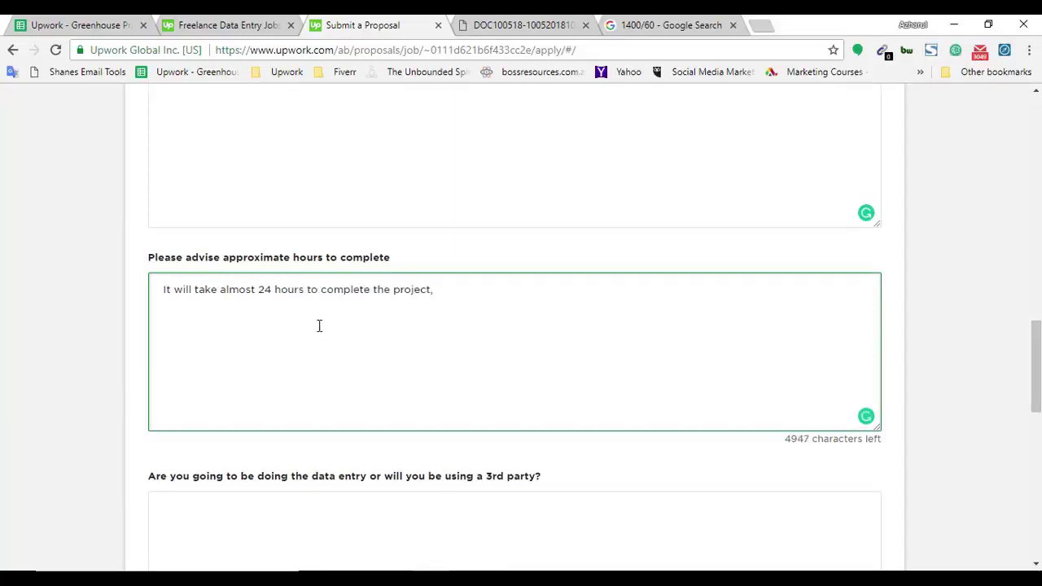
pyautogui.click(276, 295)
pyautogui.write('working')
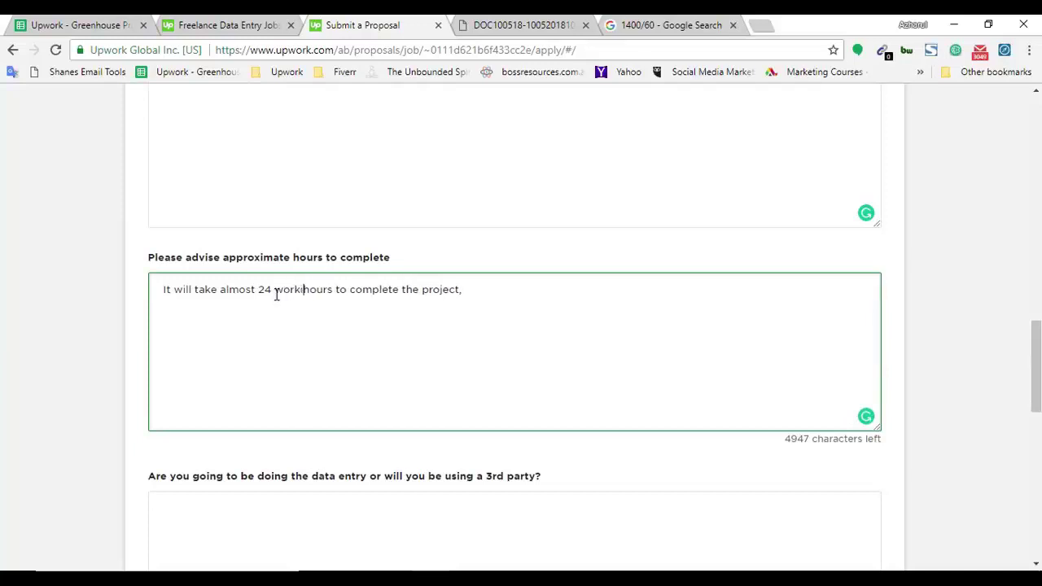
pyautogui.click(535, 290)
pyautogui.write('and')
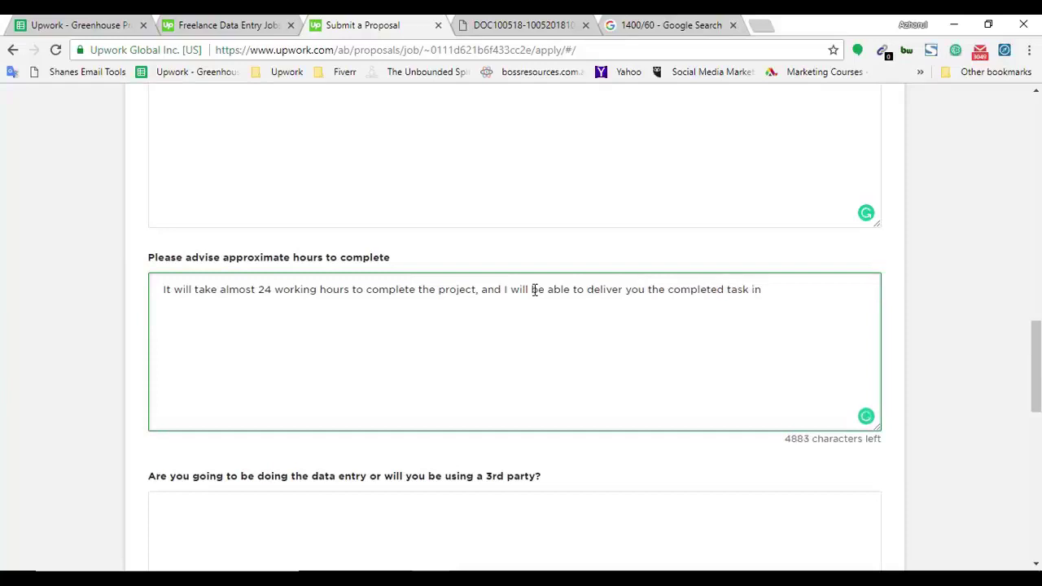
pyautogui.write('daAC')
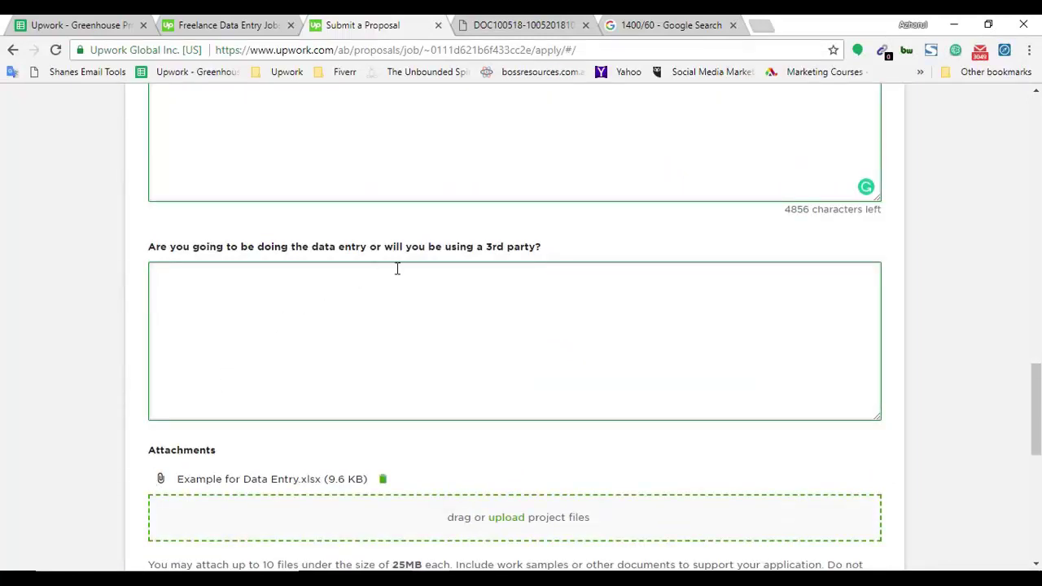
# Start the 3rd-party question's answer with 'I'.
pyautogui.click(483, 323)
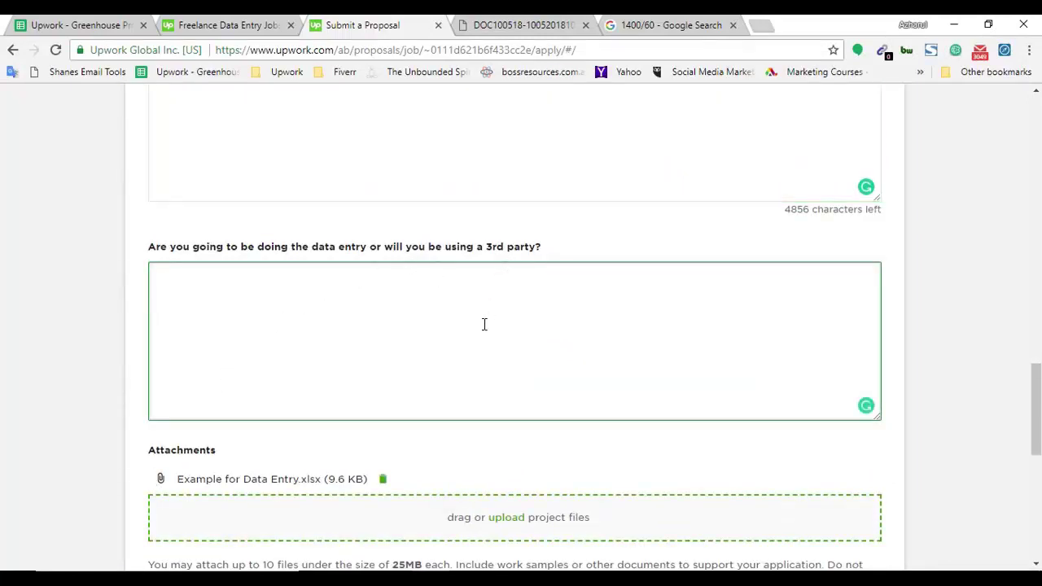
pyautogui.write('I')
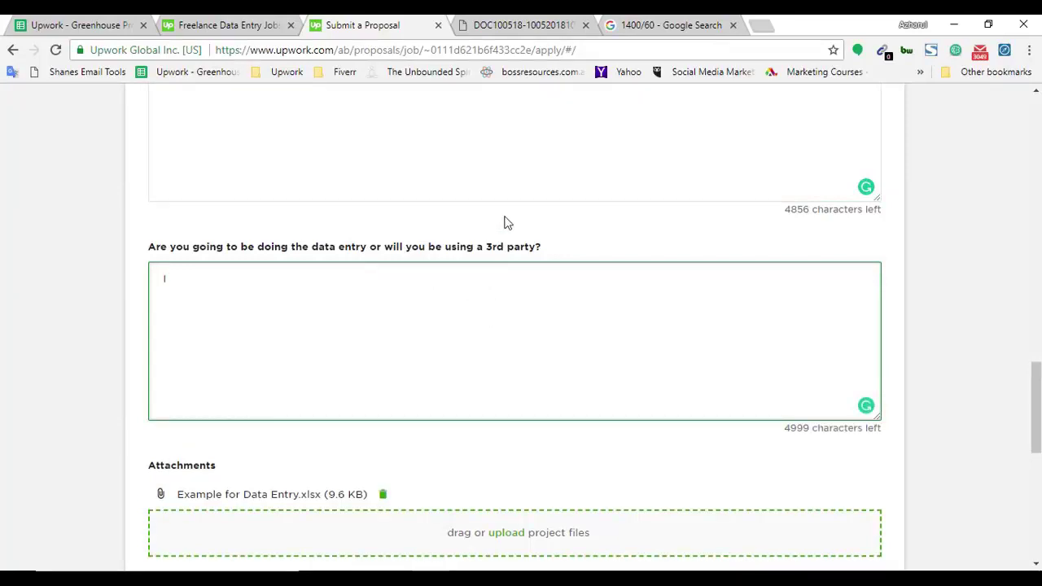
pyautogui.moveTo(486, 247); pyautogui.dragTo(540, 252)
pyautogui.click(523, 291)
# Open a new blank Chrome tab alongside the Upwork proposal.
pyautogui.scroll(1, 298, 402)
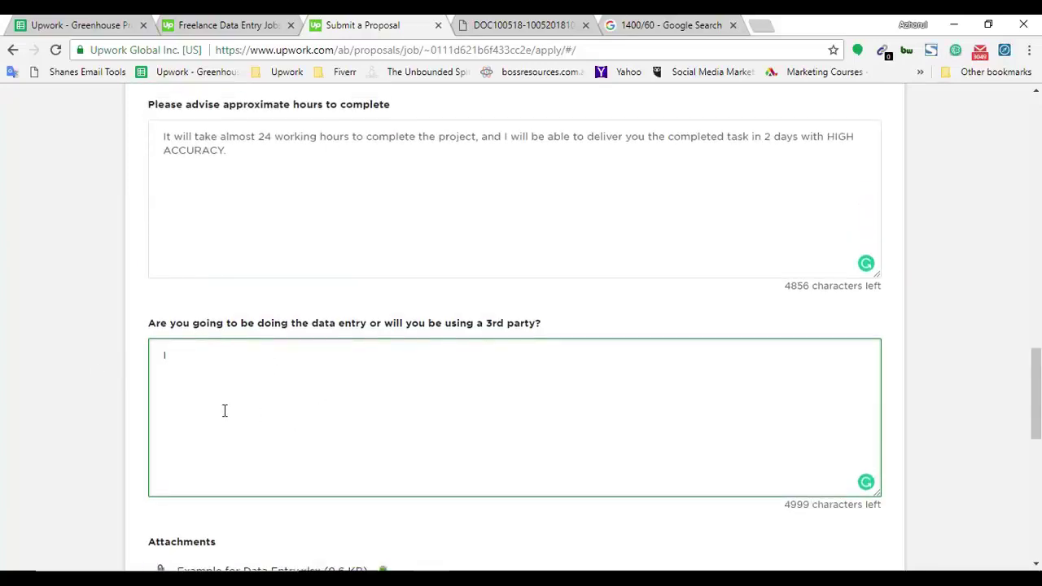
pyautogui.scroll(18, 307, 403)
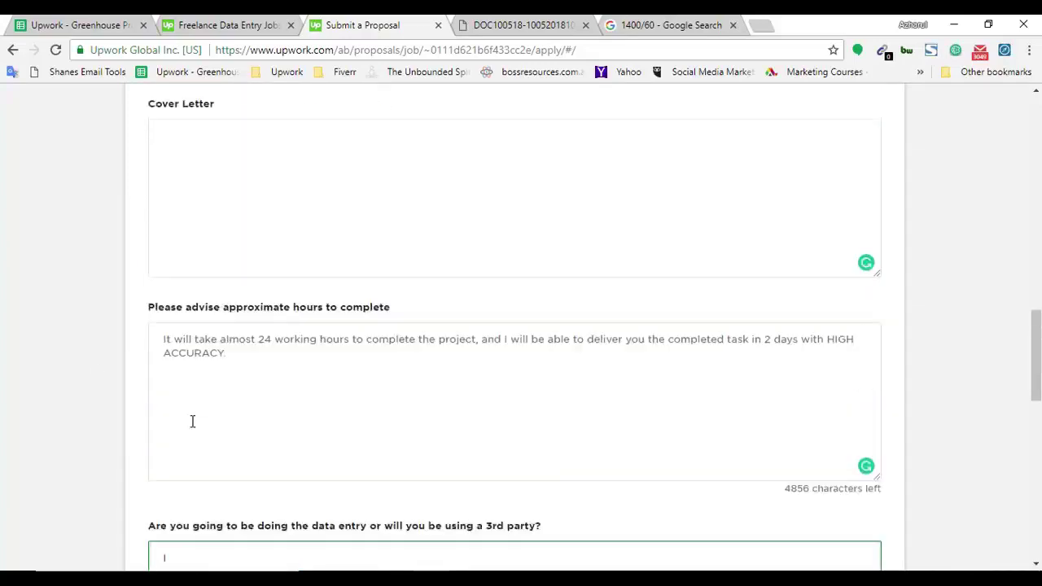
pyautogui.scroll(3, 311, 375)
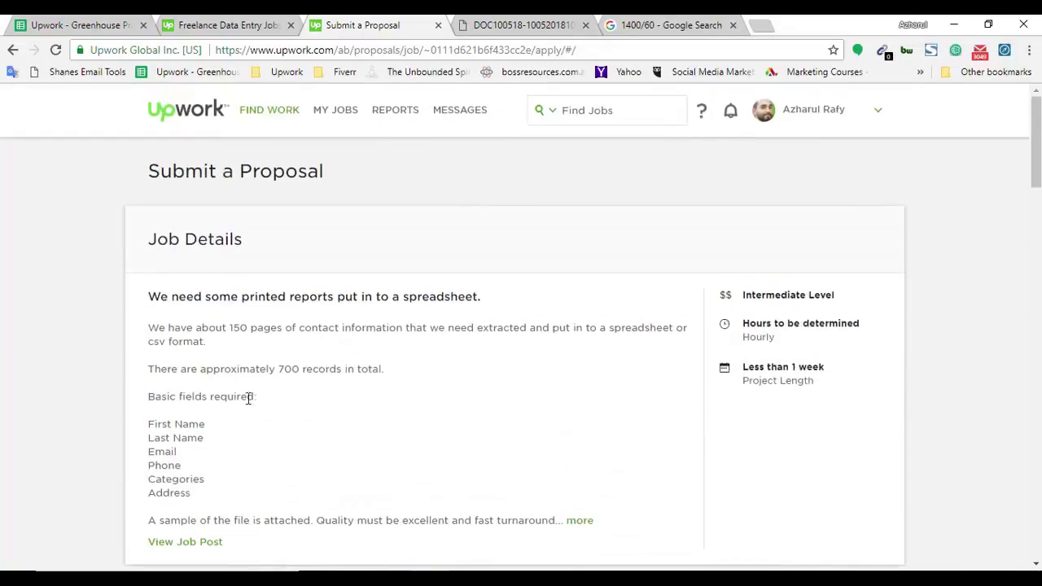
pyautogui.scroll(-4, 277, 463)
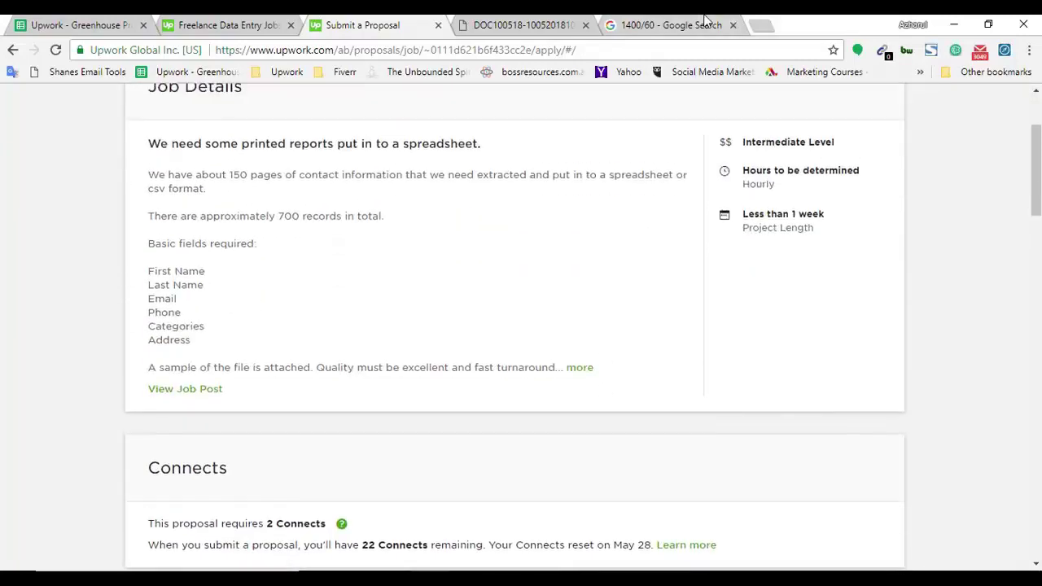
pyautogui.click(700, 24)
pyautogui.click(764, 25)
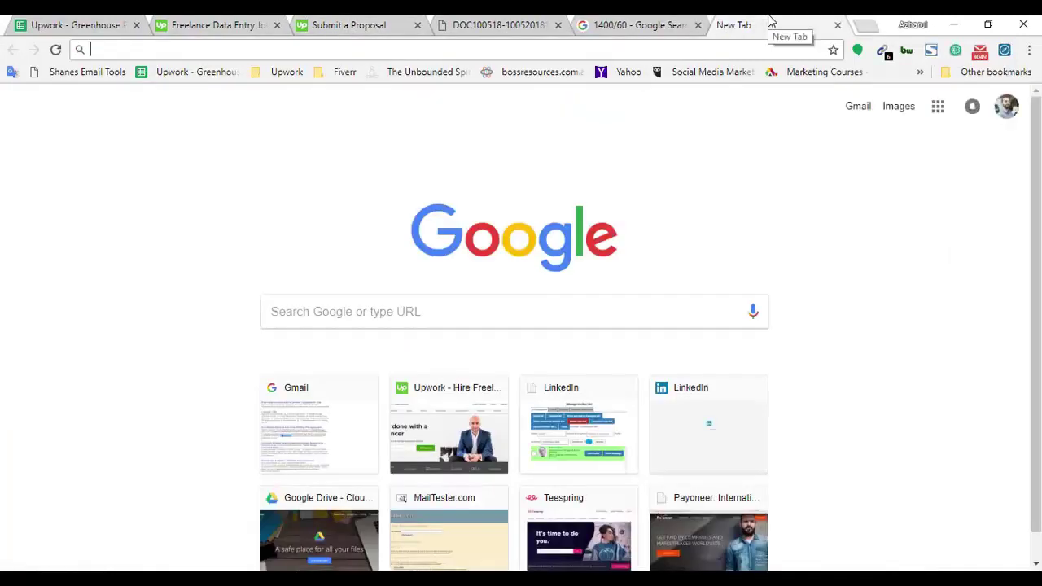
# Search 'ocr' in the address bar and load the onlineocr.net free OCR site.
pyautogui.write('ocr')
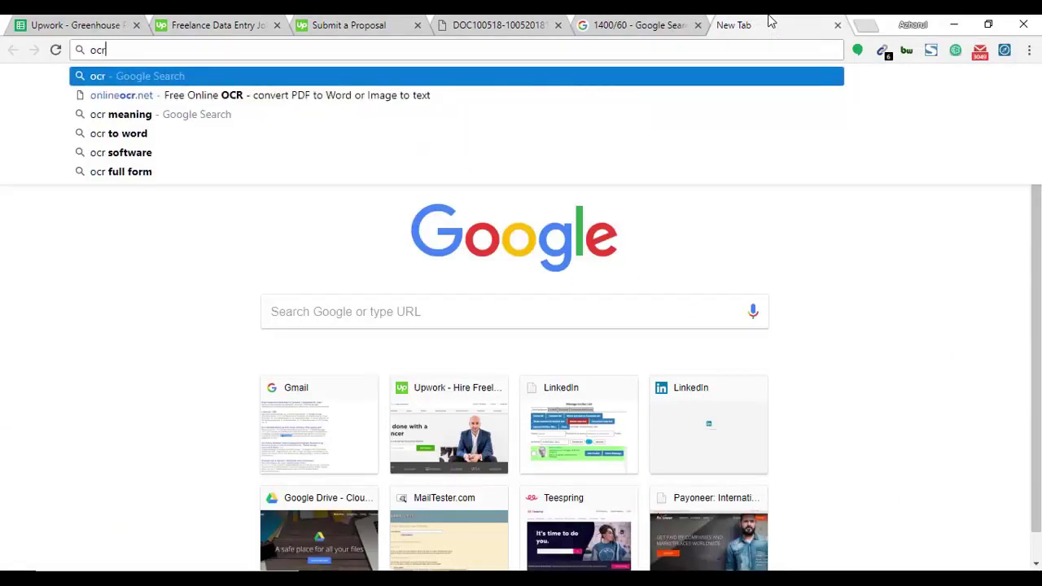
pyautogui.click(200, 97)
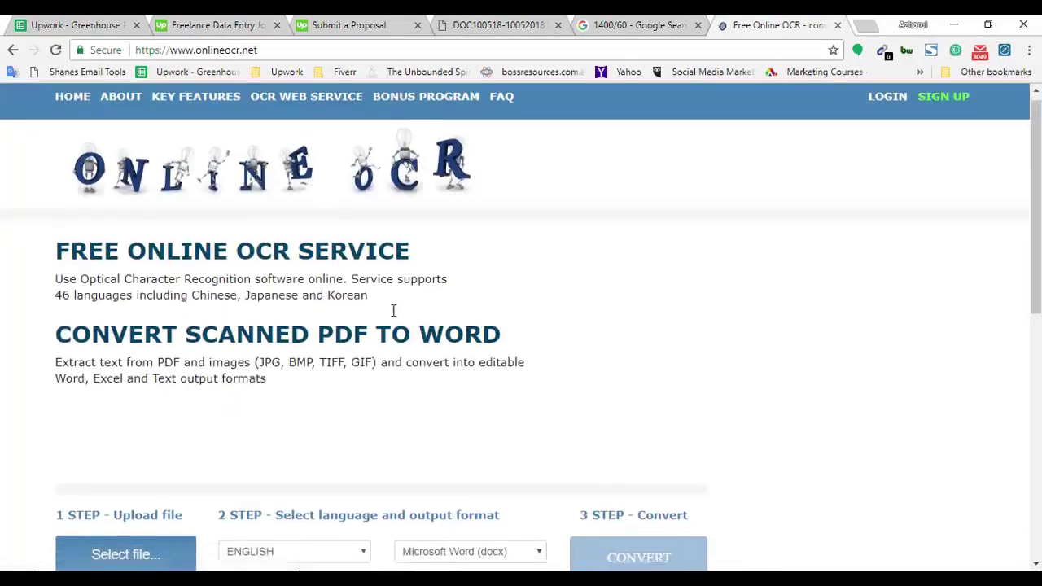
pyautogui.scroll(-2, 394, 297)
# Check Chrome's Downloads list for the scanned PDF to upload.
pyautogui.click(154, 415)
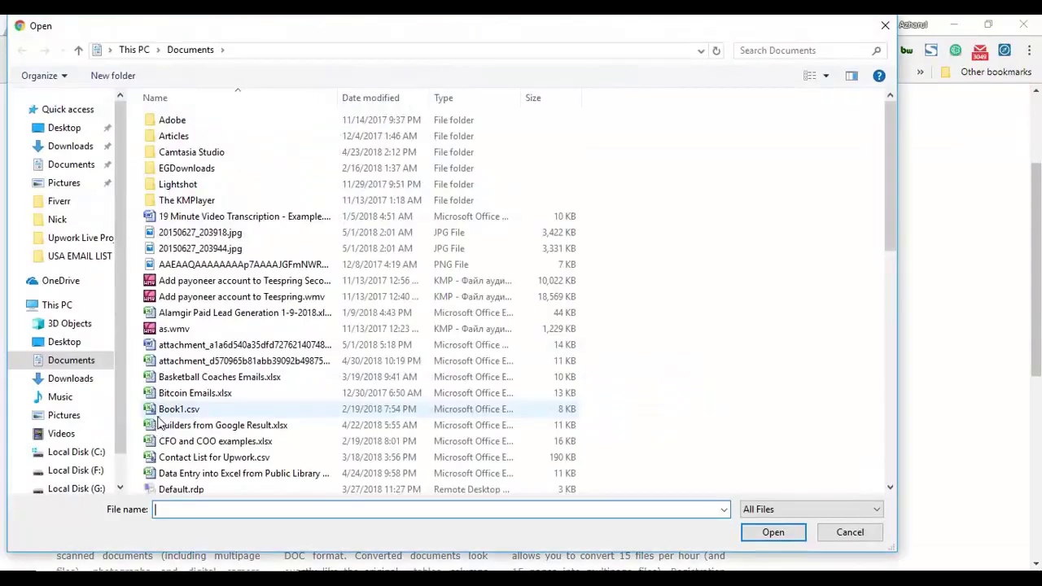
pyautogui.click(884, 25)
pyautogui.click(1029, 49)
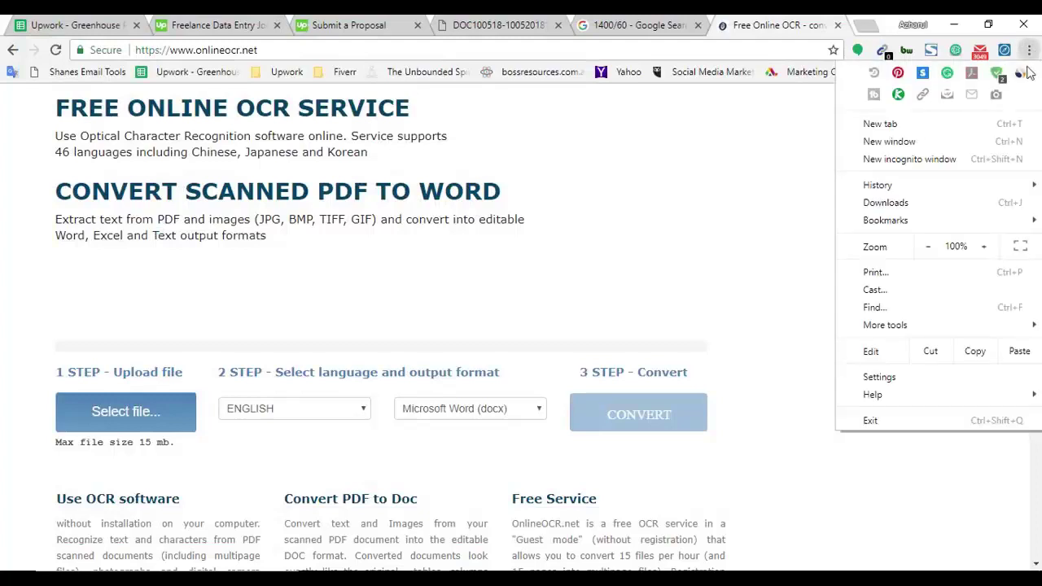
pyautogui.moveTo(945, 189)
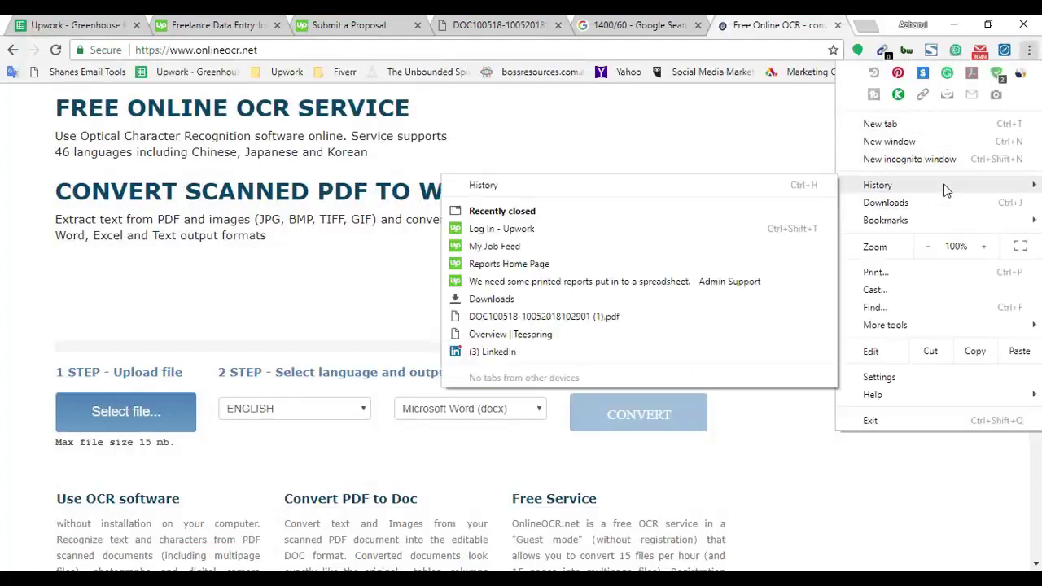
pyautogui.click(919, 204)
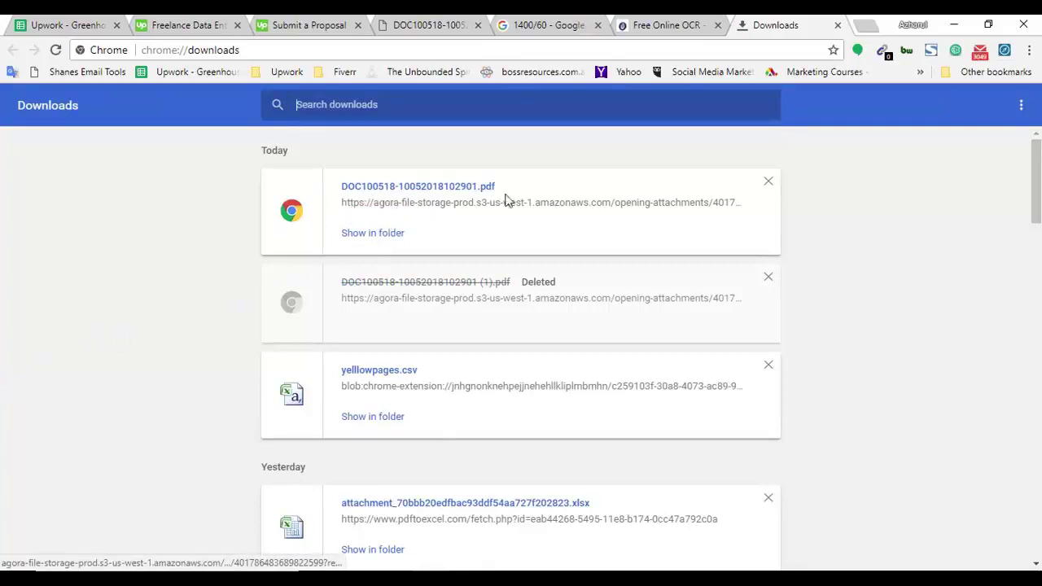
pyautogui.click(686, 24)
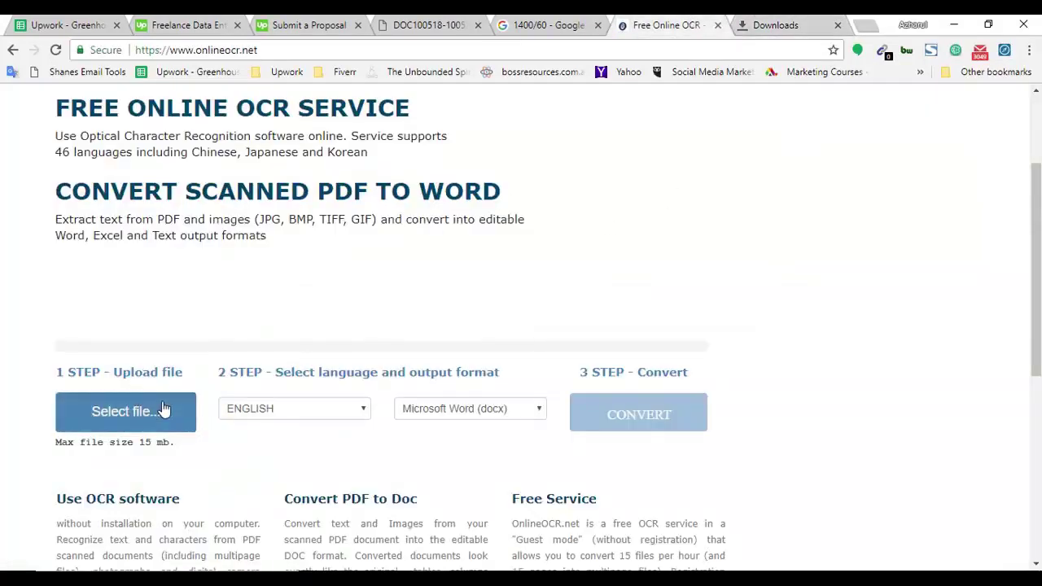
# Upload DOC100518-10052018102901.pdf from Downloads and convert it to Word output.
pyautogui.click(162, 409)
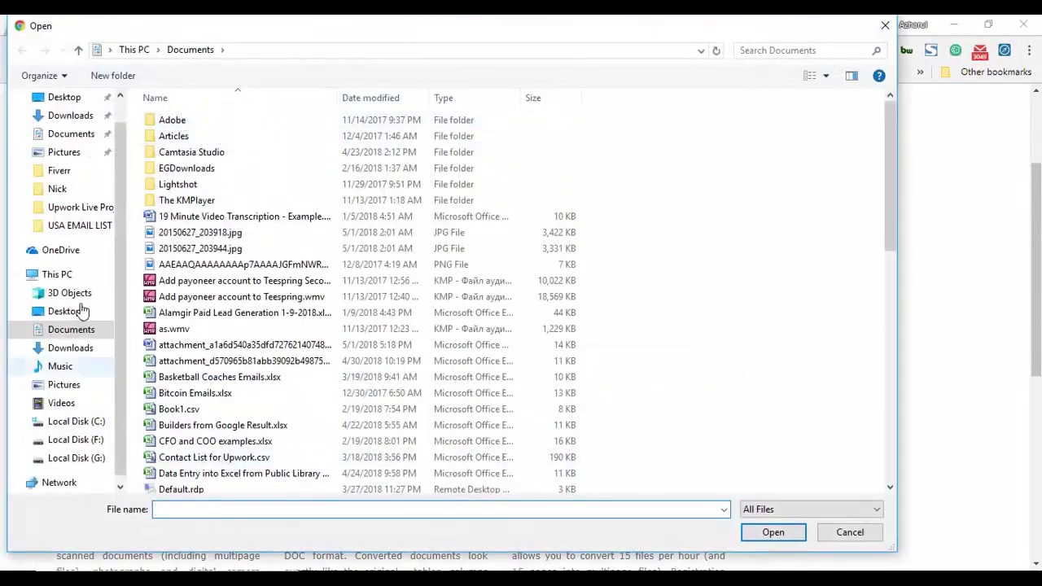
pyautogui.click(70, 347)
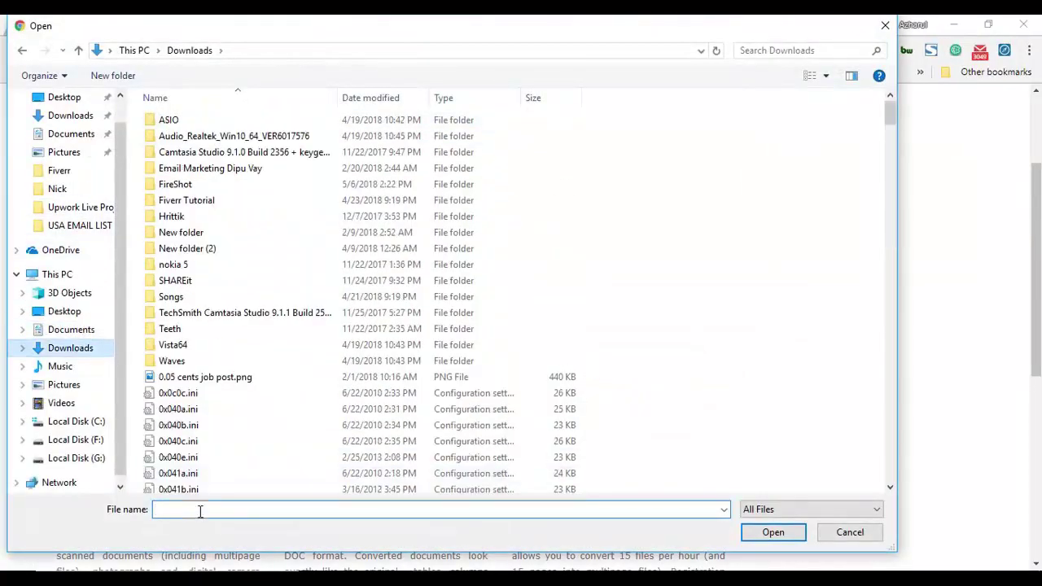
pyautogui.click(199, 509)
pyautogui.write('doc')
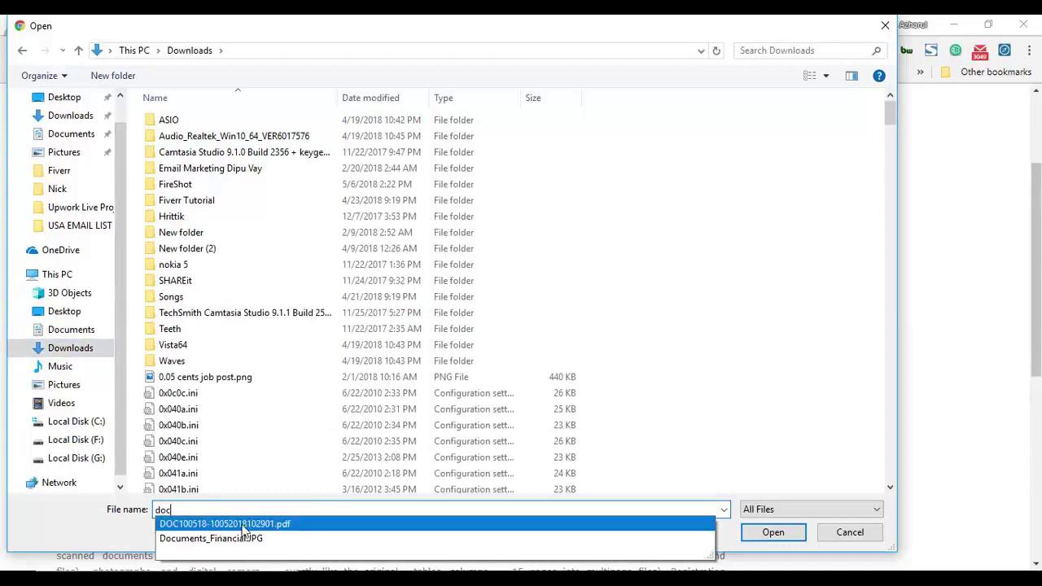
pyautogui.click(468, 528)
pyautogui.click(772, 532)
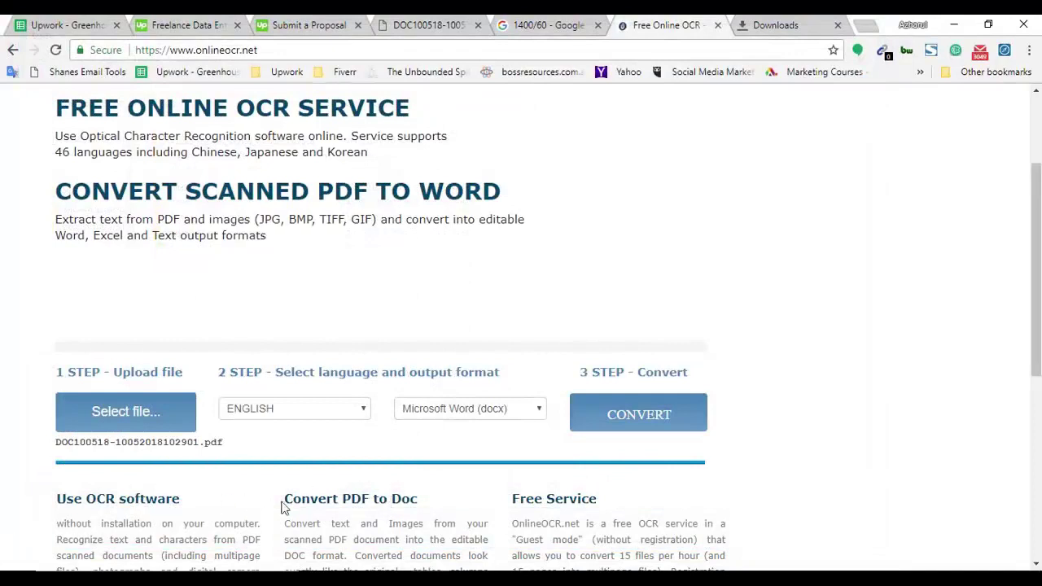
pyautogui.click(627, 422)
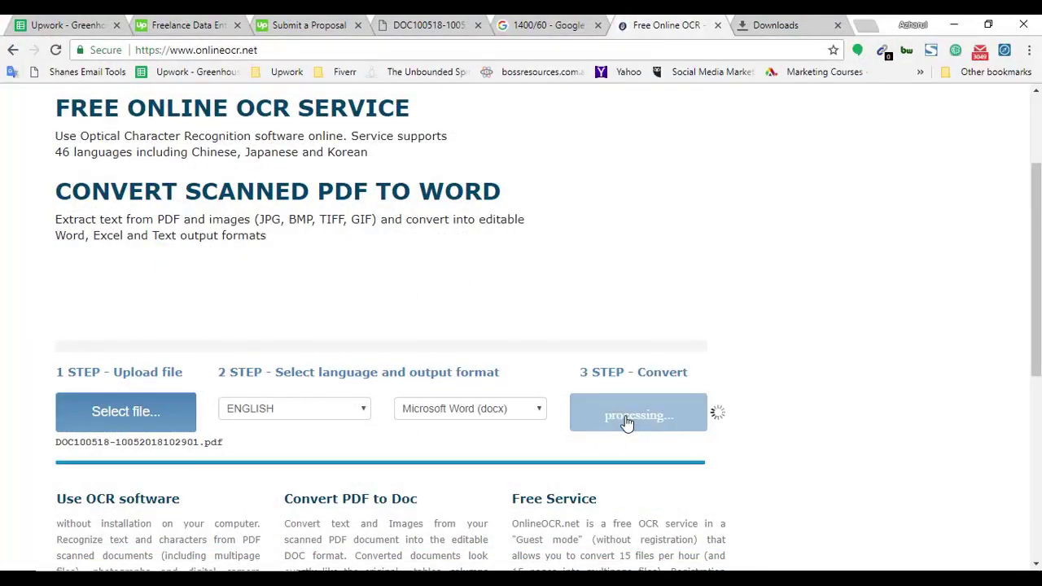
pyautogui.scroll(-3, 175, 397)
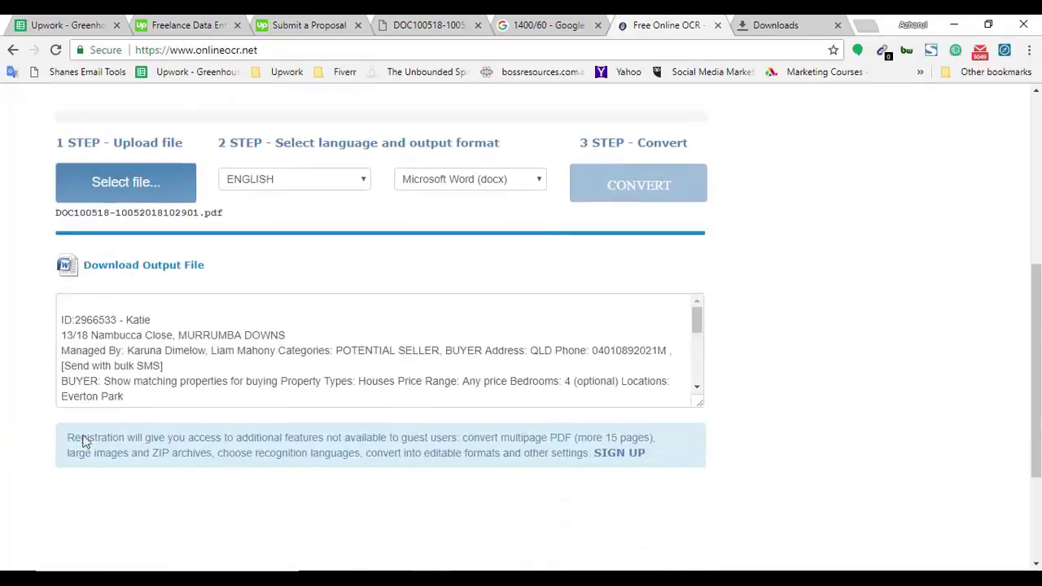
pyautogui.click(692, 391)
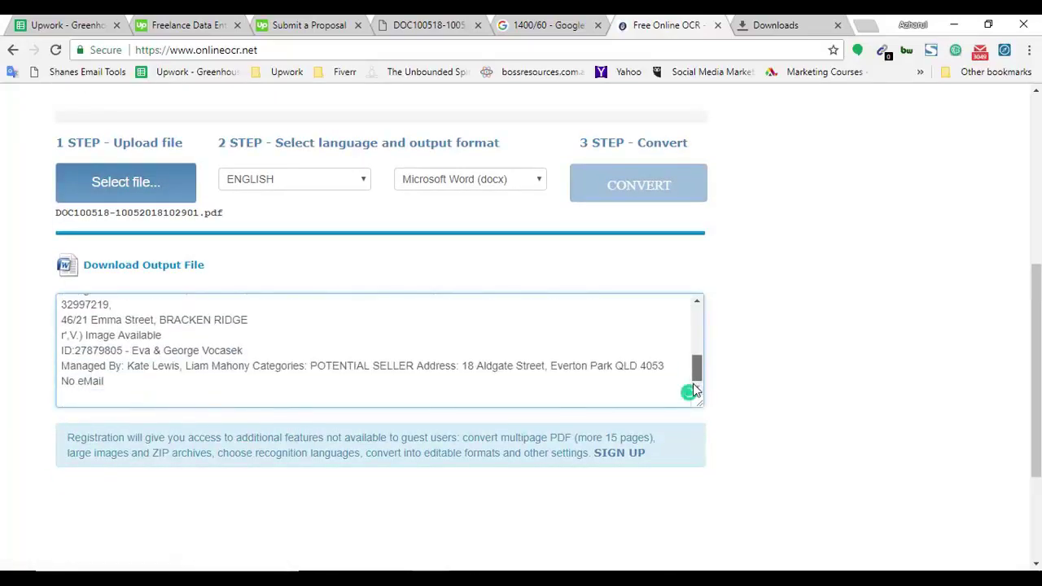
pyautogui.scroll(1, 693, 374)
pyautogui.scroll(3, 900, 274)
pyautogui.click(499, 407)
# Set the output format to Microsoft Excel (xlsx) and convert the DOC100518 PDF again.
pyautogui.click(493, 442)
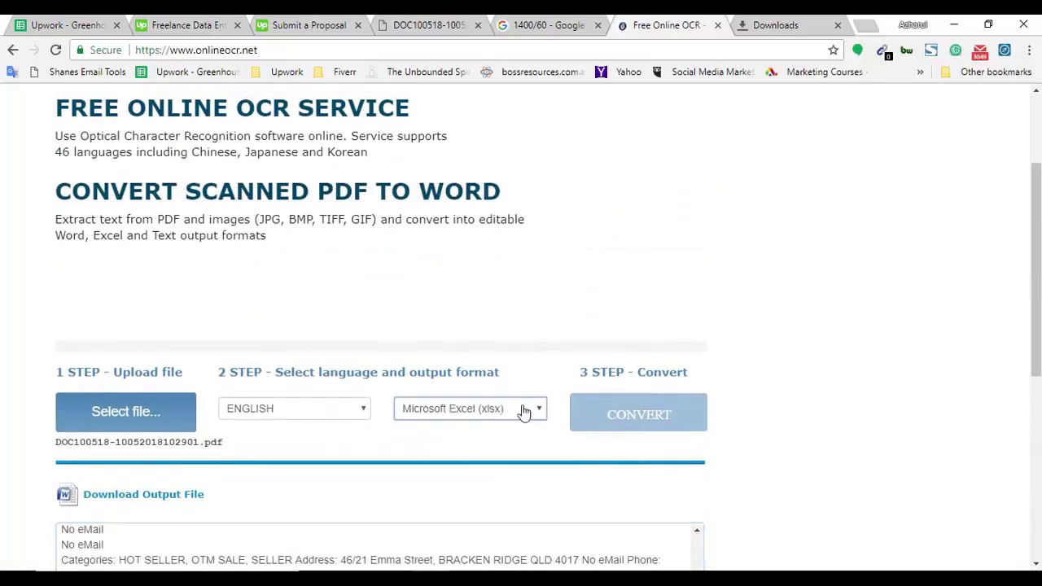
pyautogui.scroll(-1, 282, 407)
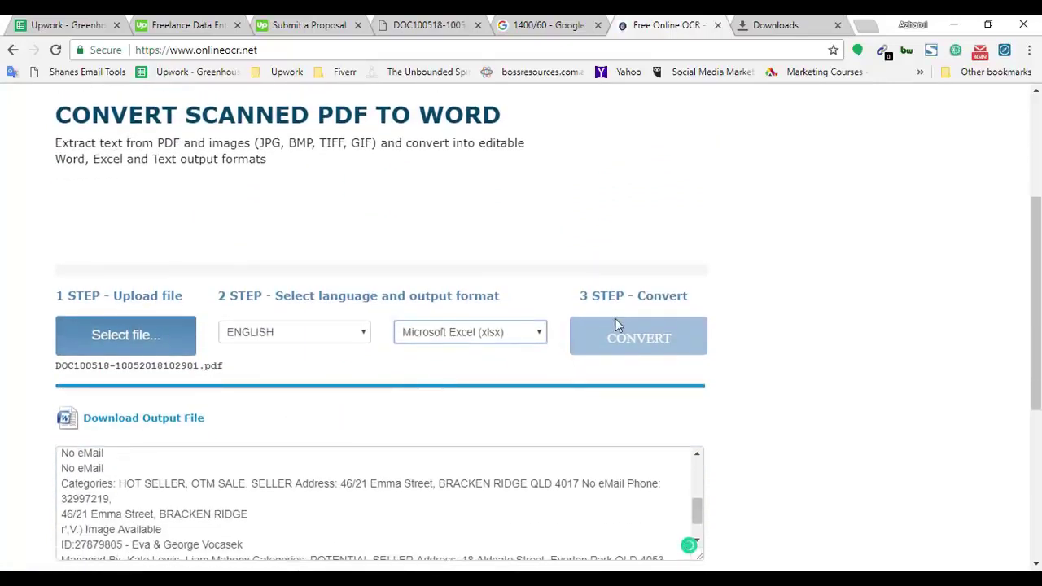
pyautogui.click(128, 348)
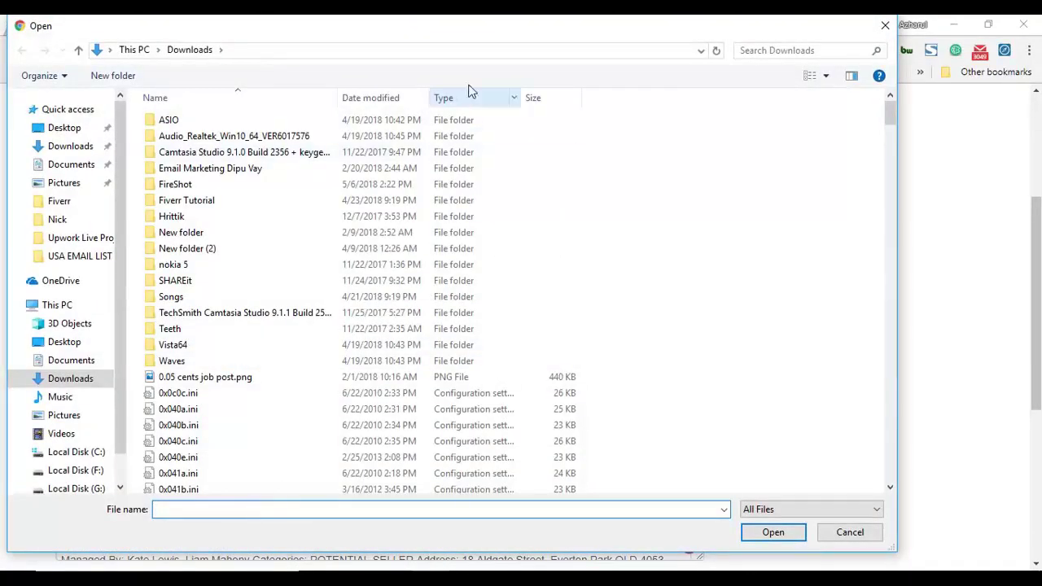
pyautogui.moveTo(526, 35); pyautogui.dragTo(536, 44)
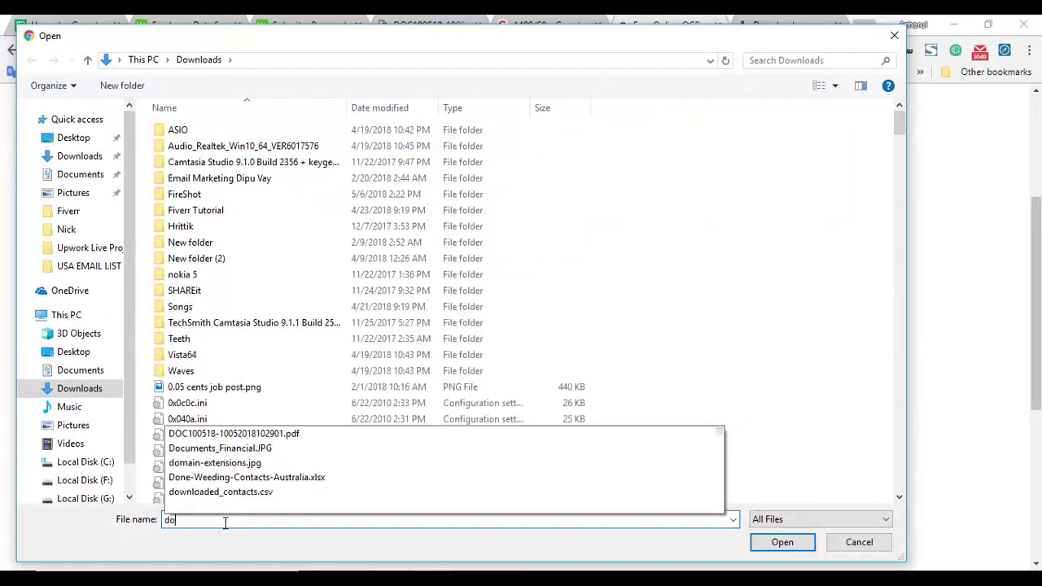
pyautogui.write('doc')
pyautogui.click(229, 533)
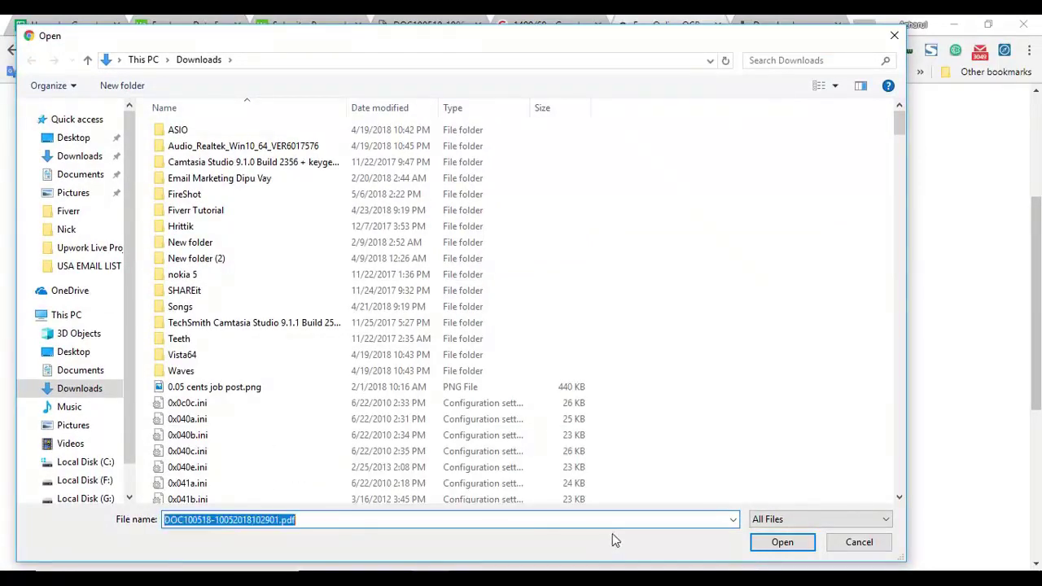
pyautogui.click(783, 542)
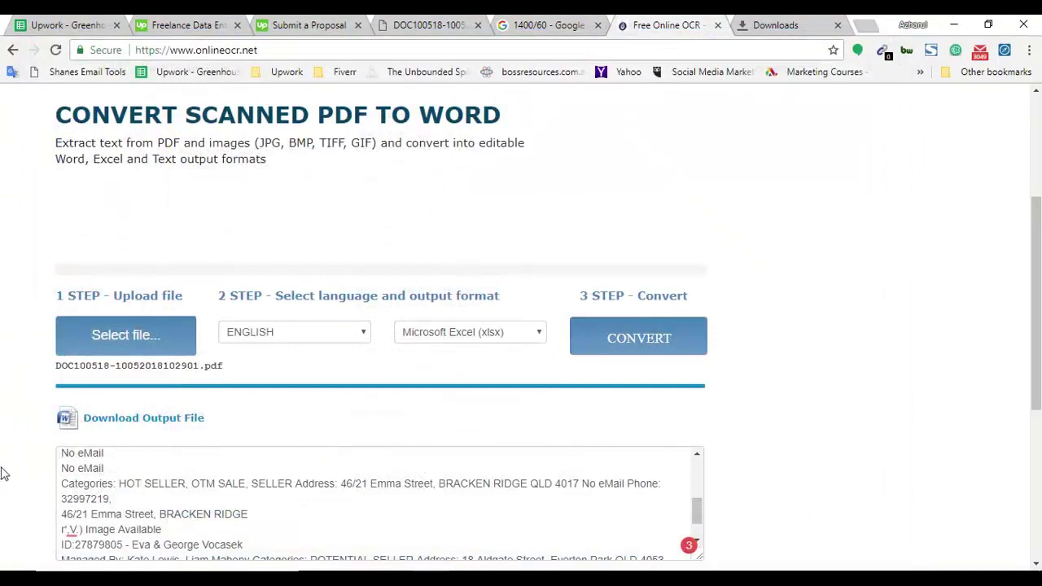
pyautogui.click(612, 350)
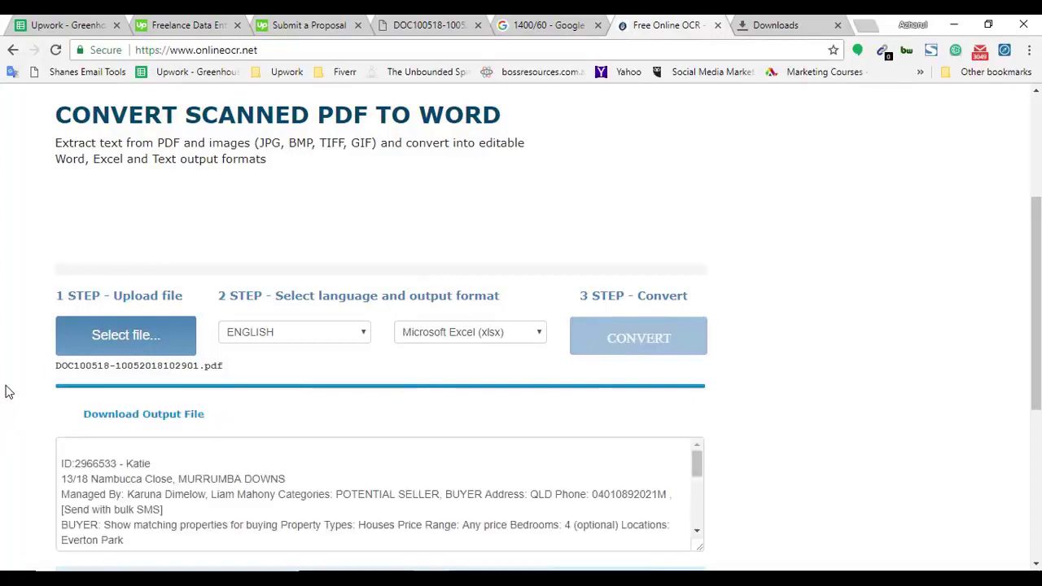
# Enlarge the extracted text box to review the OCR results.
pyautogui.scroll(-2, 32, 396)
pyautogui.scroll(-3, 490, 339)
pyautogui.scroll(-1, 490, 339)
pyautogui.moveTo(696, 353); pyautogui.dragTo(691, 390)
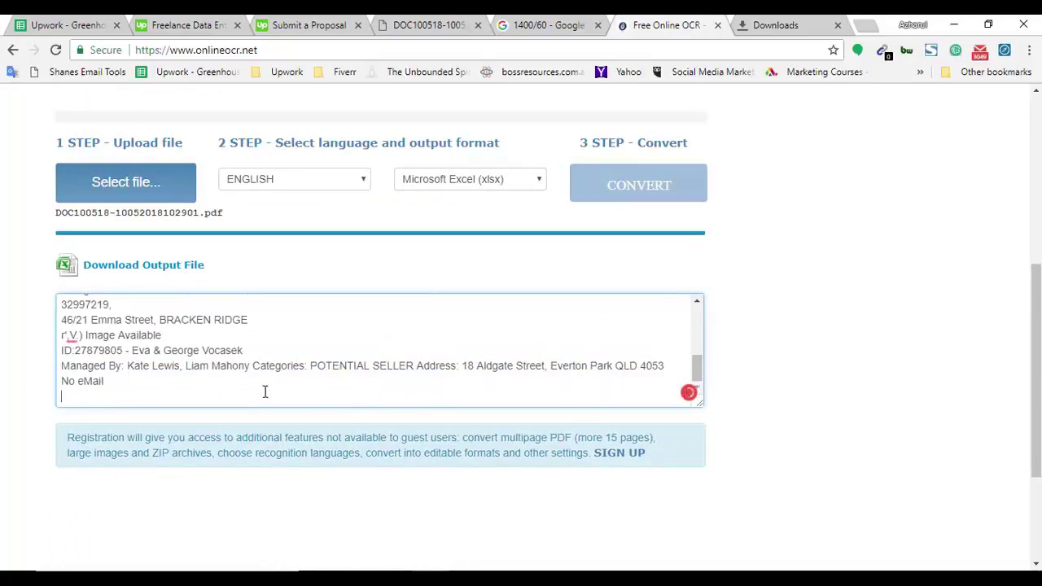
pyautogui.moveTo(701, 403); pyautogui.dragTo(730, 560)
pyautogui.scroll(-3, 356, 377)
pyautogui.scroll(6, 485, 418)
pyautogui.click(499, 380)
pyautogui.scroll(3, 647, 348)
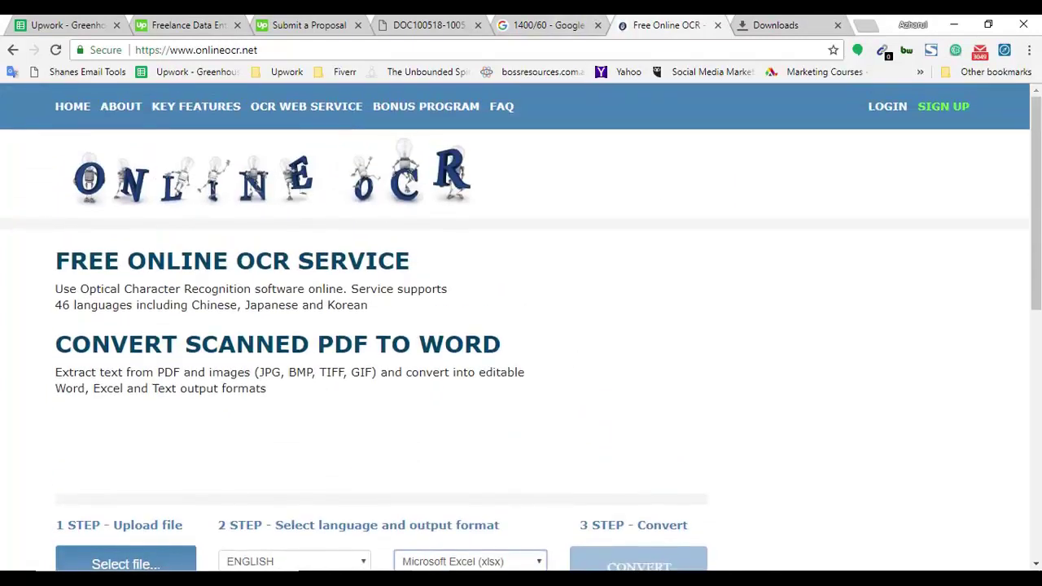
# Compare the original scanned PDF with the Excel workbook, then return to the proposal.
pyautogui.click(578, 22)
pyautogui.click(449, 23)
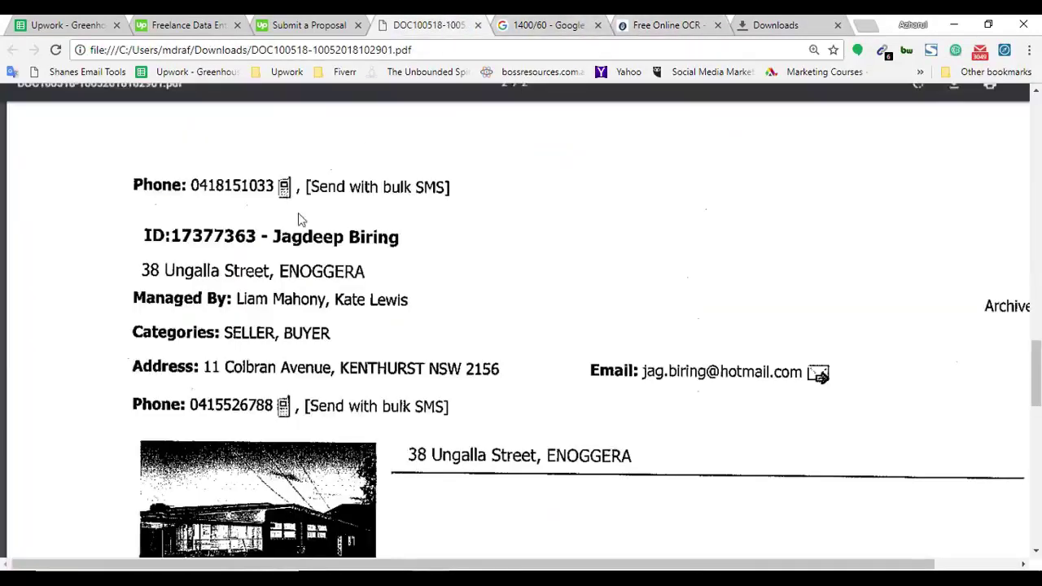
pyautogui.hotkey('alt', 'Tab')
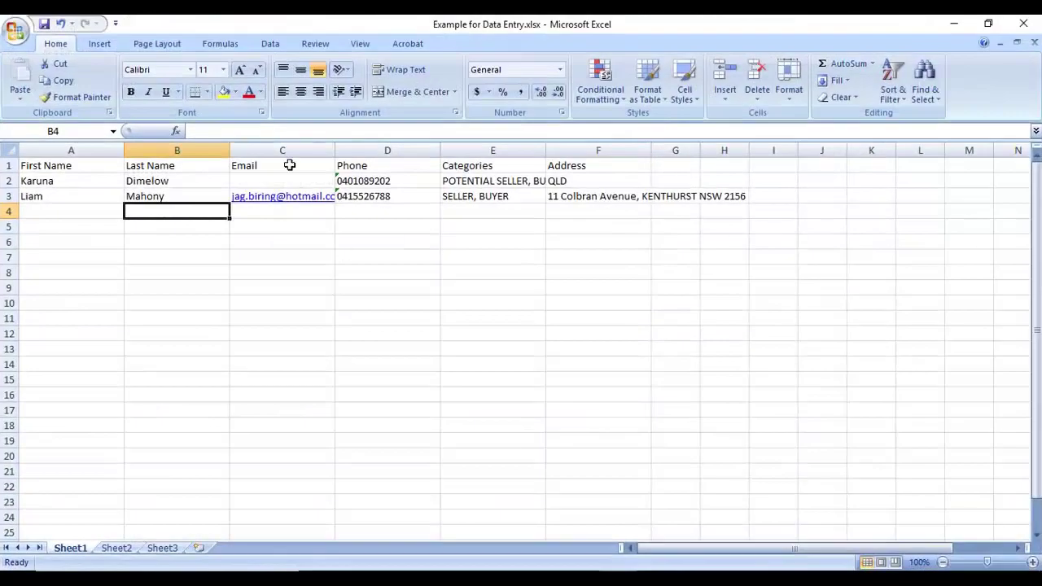
pyautogui.click(952, 23)
pyautogui.hotkey('ctrl', 'shift', 'Tab')
# Answer that you tried an OCR program, it didn't work, so you'll type them out.
pyautogui.scroll(-2, 240, 391)
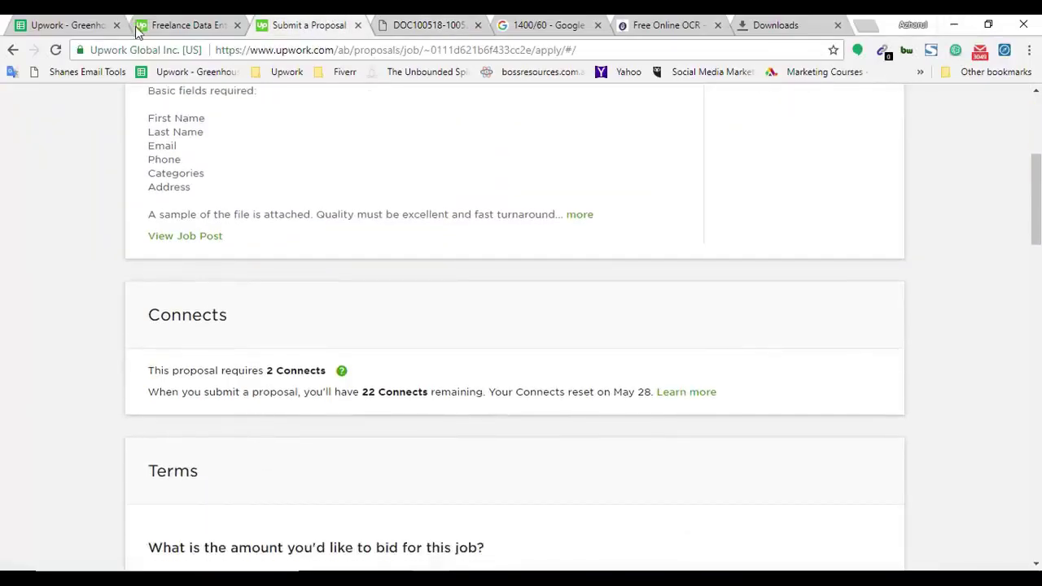
pyautogui.scroll(-10, 88, 429)
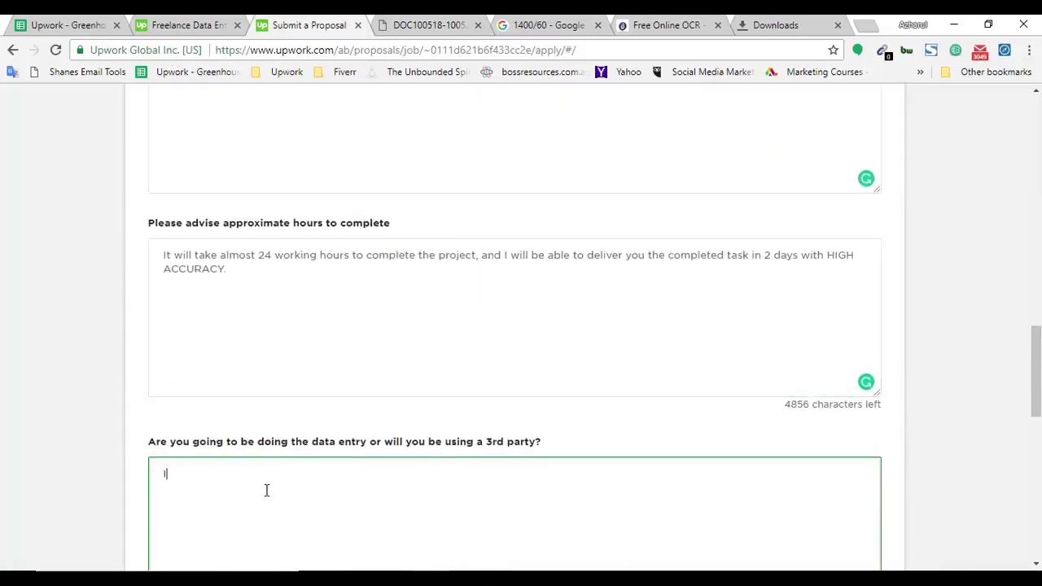
pyautogui.write('have tried an OCR program, it did')
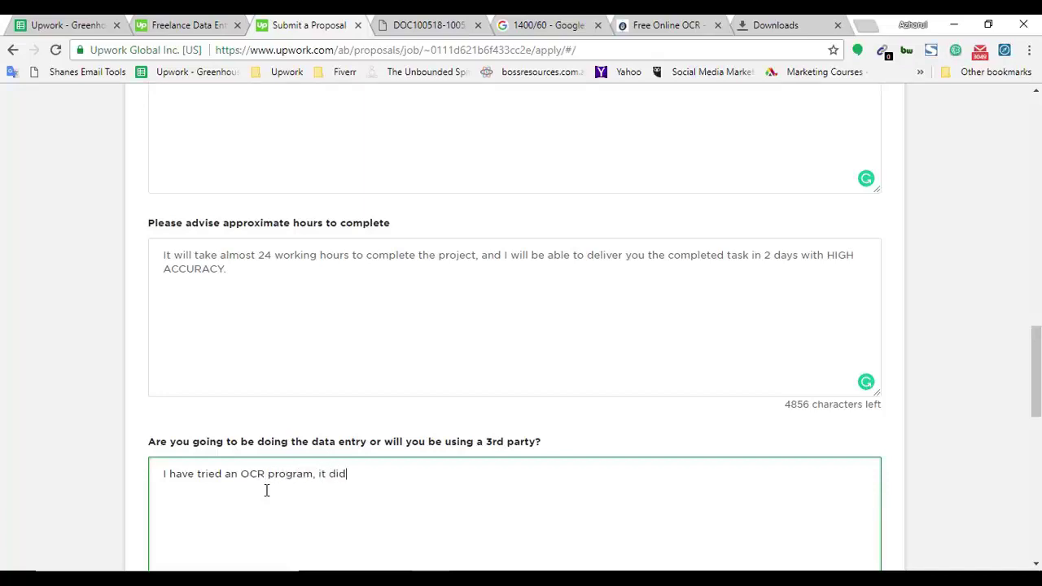
pyautogui.write('nt worked, so I have to type them out.')
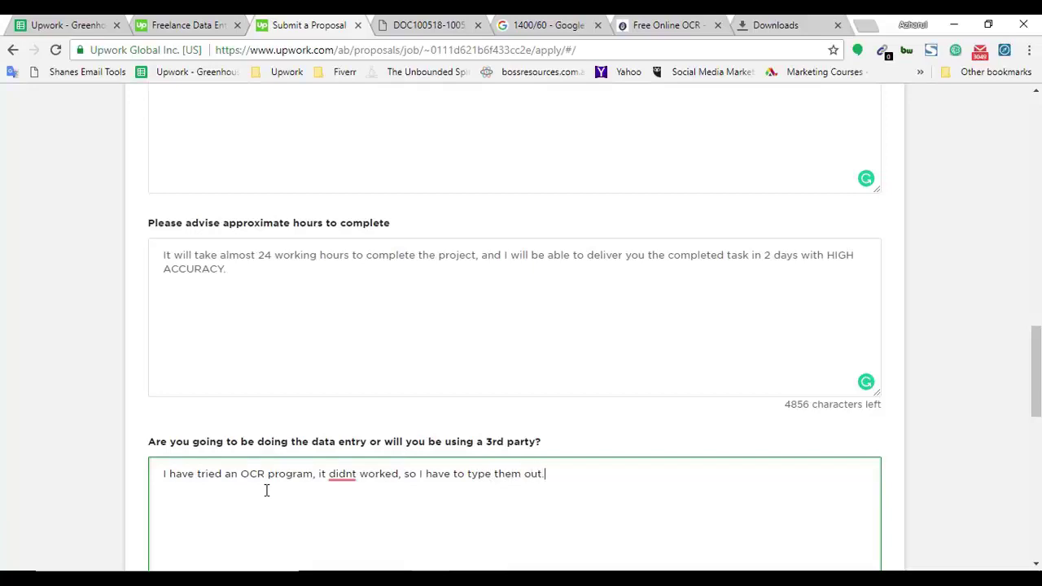
pyautogui.scroll(3, 65, 425)
pyautogui.scroll(-2, 393, 326)
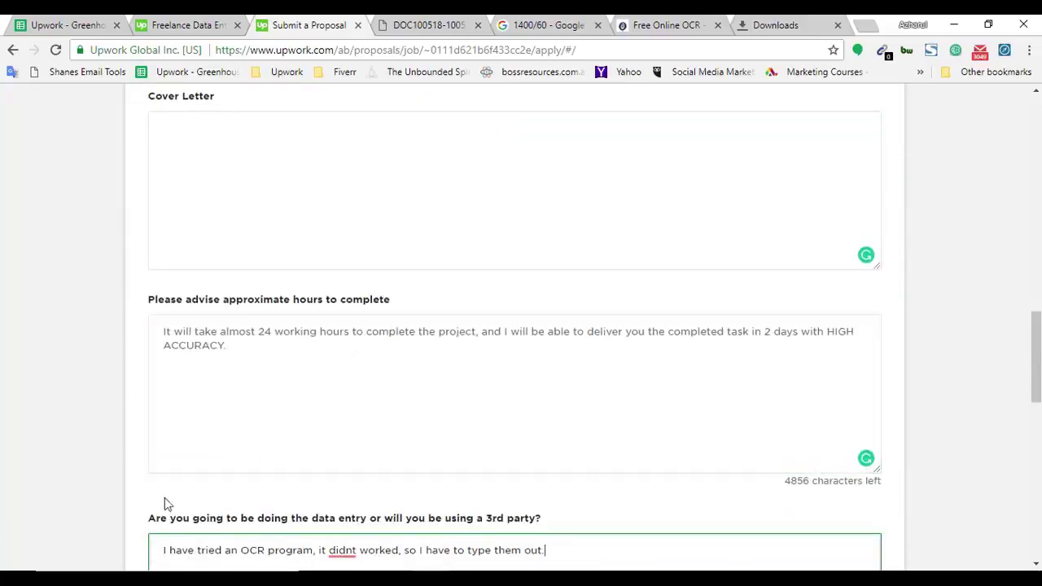
pyautogui.scroll(-3, 390, 387)
# Accept Grammarly's corrections to "didn't" and "work" in the 3rd-party answer.
pyautogui.moveTo(354, 326)
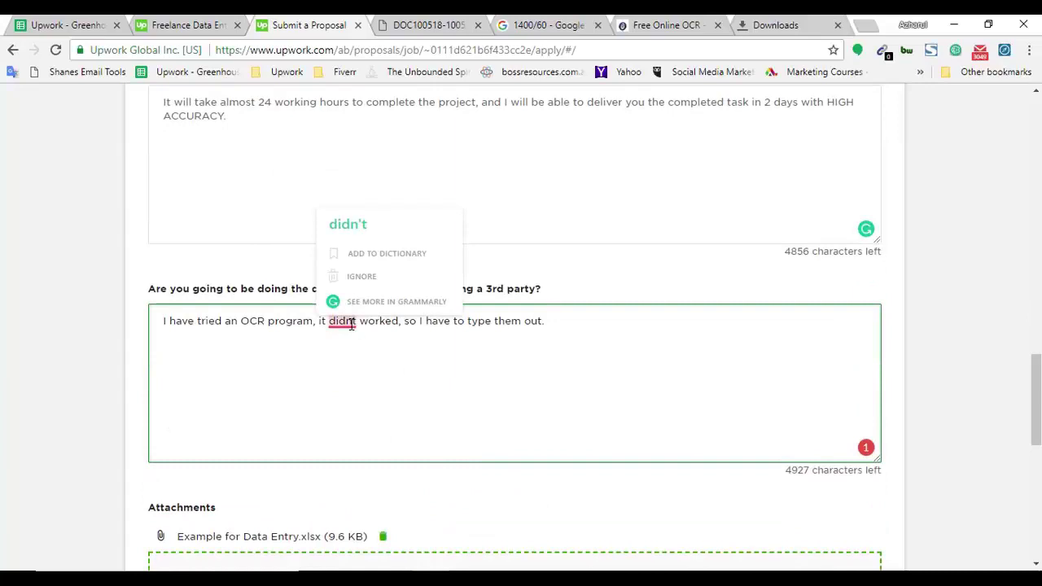
pyautogui.click(350, 223)
pyautogui.click(193, 343)
pyautogui.scroll(3, 386, 442)
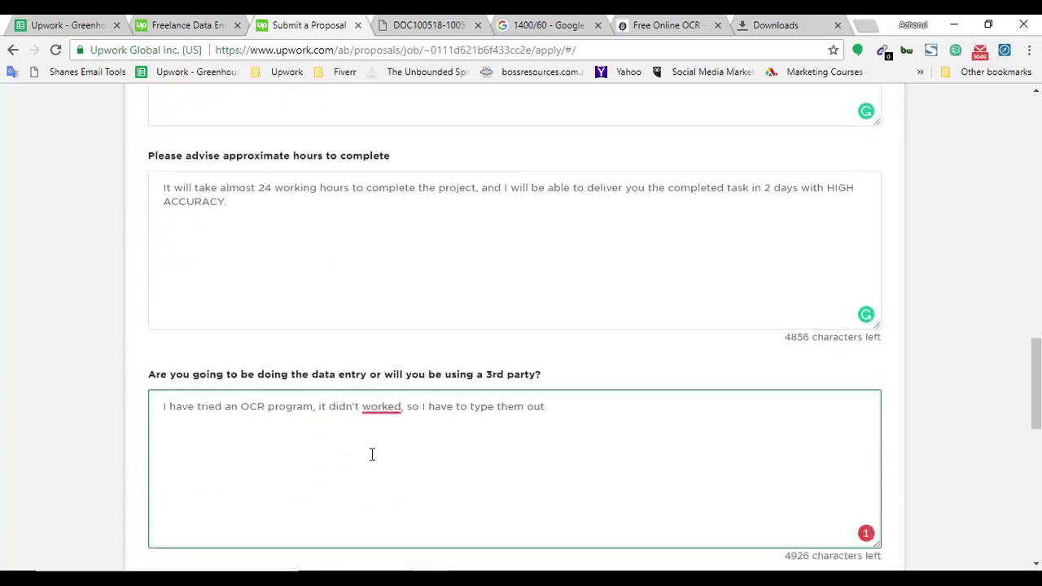
pyautogui.scroll(-2, 367, 442)
pyautogui.moveTo(388, 387)
pyautogui.click(398, 326)
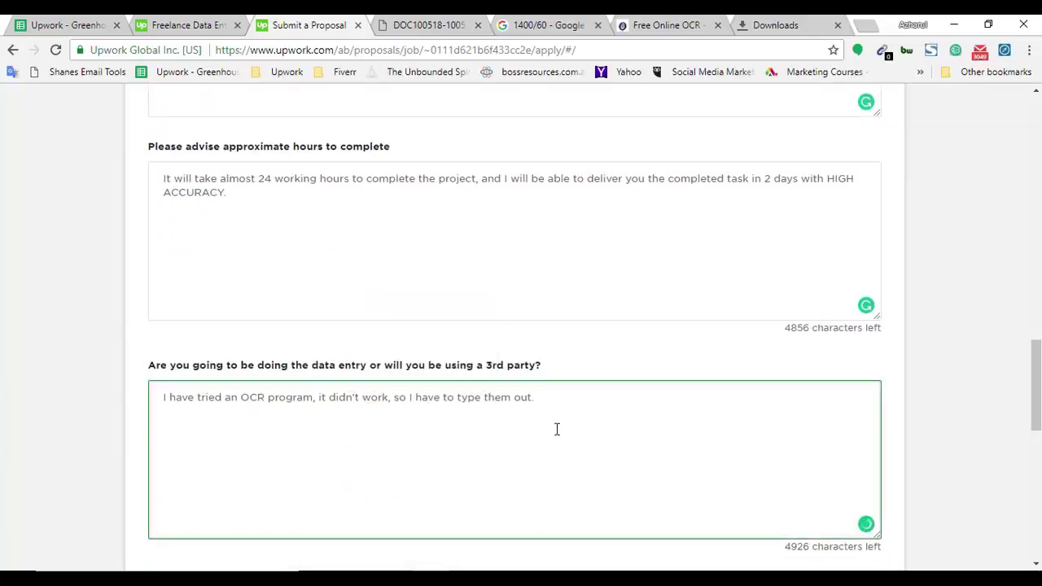
pyautogui.scroll(4, 236, 404)
pyautogui.click(209, 405)
# Write that an example spreadsheet with two entries from the job's PDF is attached, asking for review.
pyautogui.scroll(2, 214, 434)
pyautogui.scroll(-2, 304, 396)
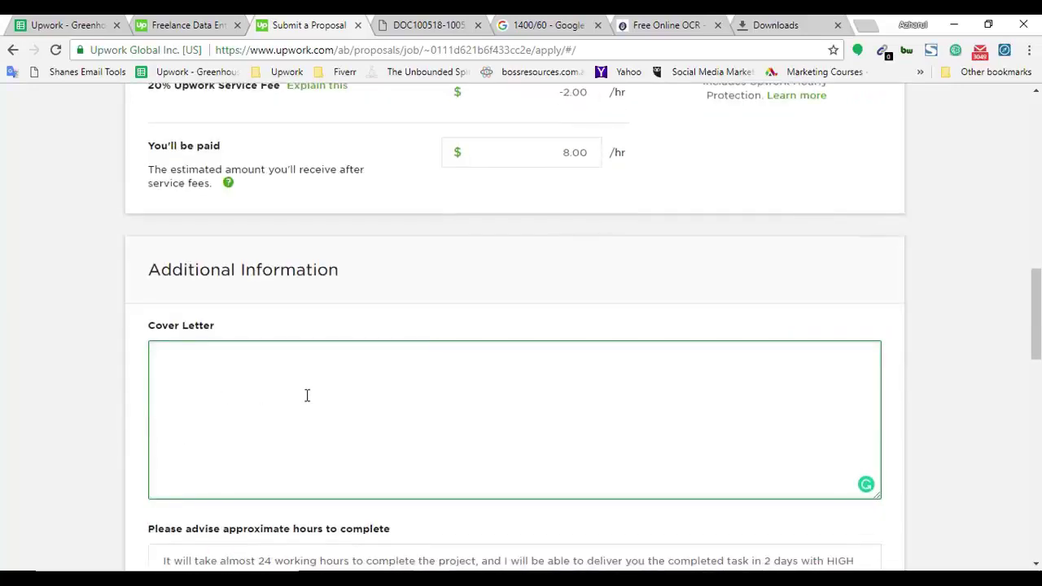
pyautogui.scroll(-1, 211, 390)
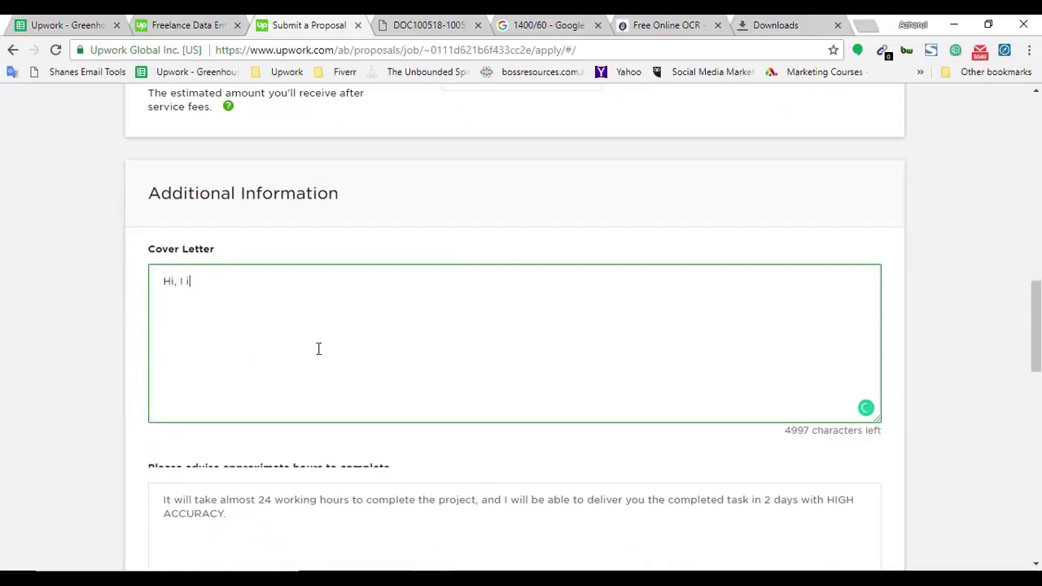
pyautogui.press('BackSpace')
pyautogui.write('have added an ex')
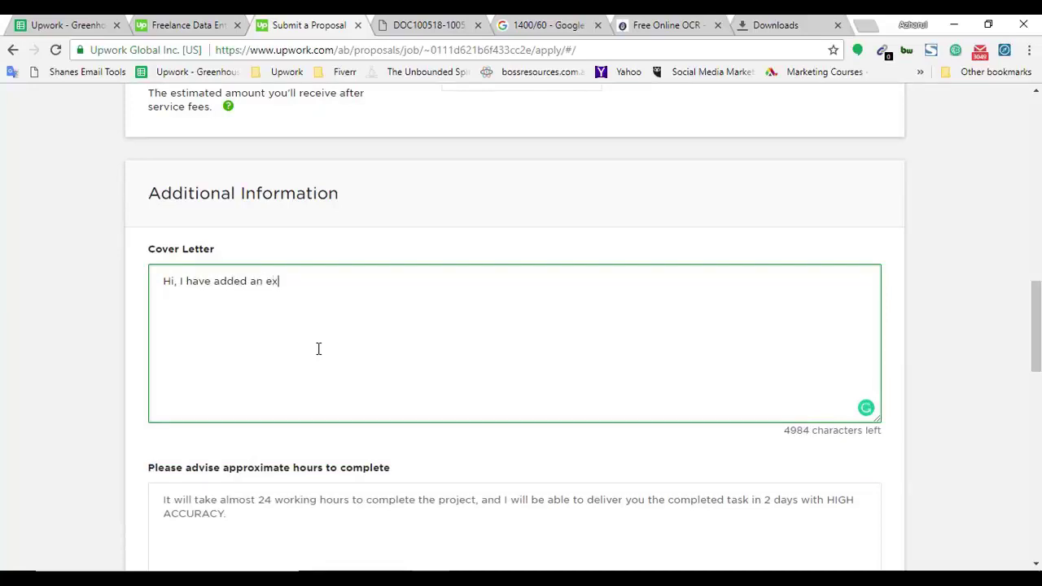
pyautogui.write('ample spreadsheet by comp')
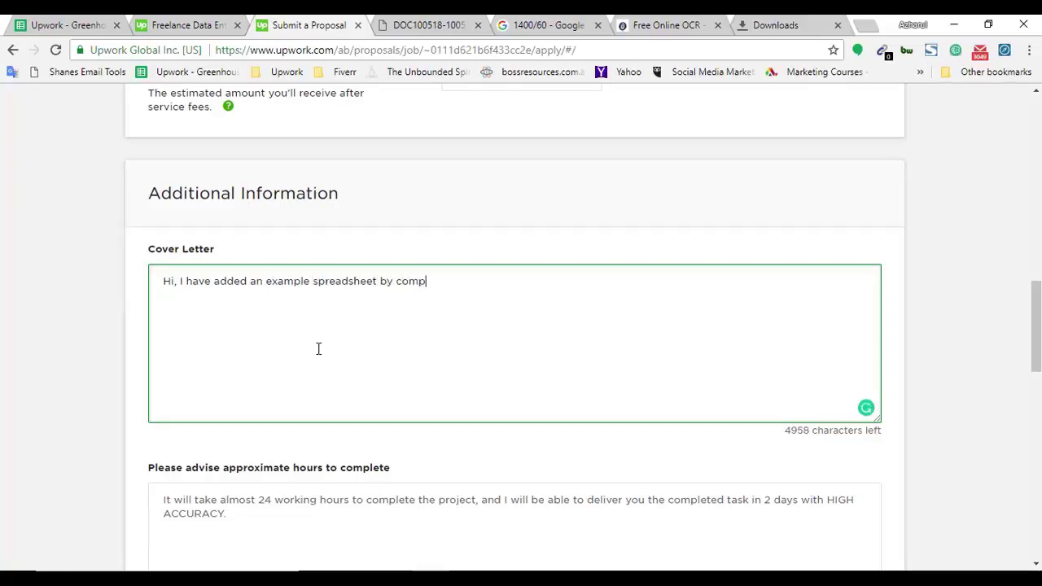
pyautogui.write('leting two entries d')
pyautogui.press('BackSpace')
pyautogui.write('from the pdf')
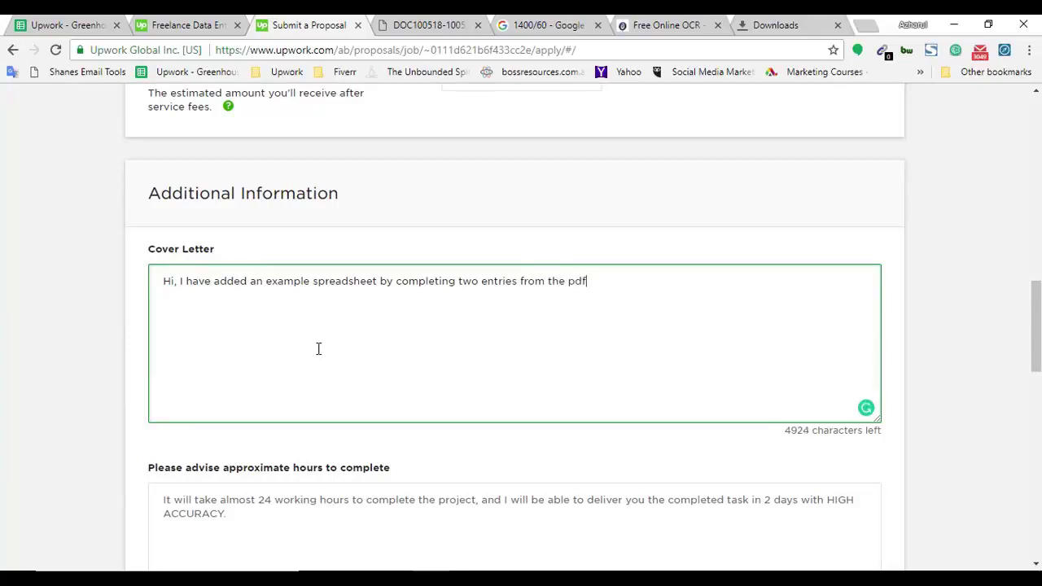
pyautogui.write(' file that you have attached on the')
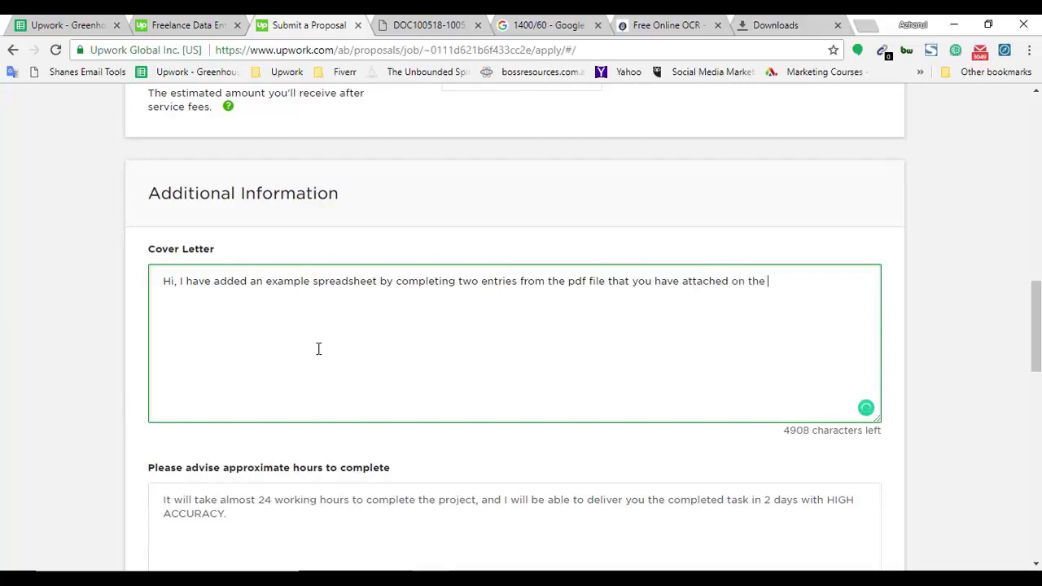
pyautogui.write(' job post. Please re')
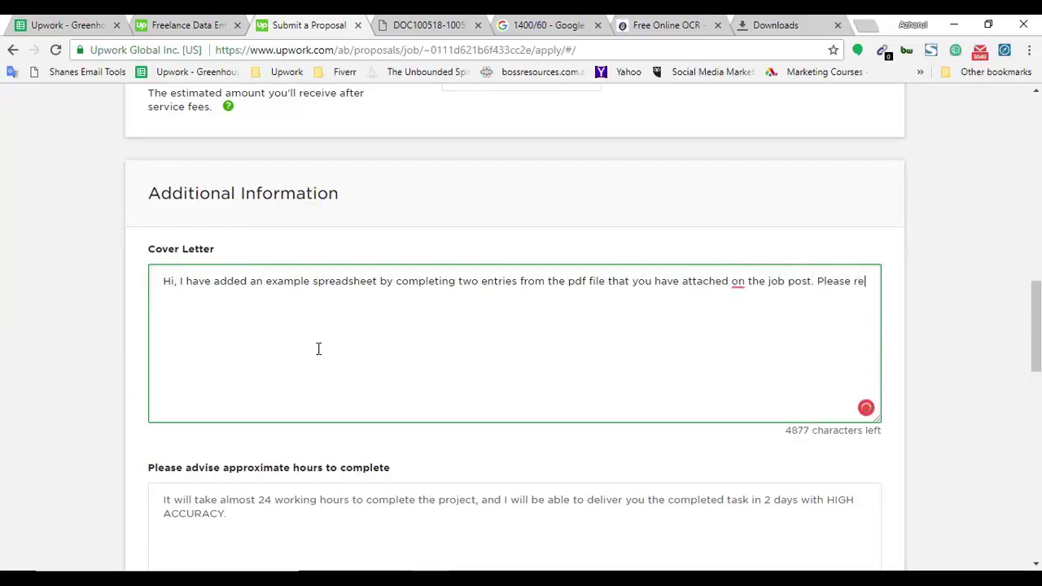
pyautogui.write('view and let me know your feedback.')
# Add a paragraph welcoming the chance to assist, and sign off 'Kind Regards' with your name.
pyautogui.press('Return')
pyautogui.press('Return')
pyautogui.write('It would l')
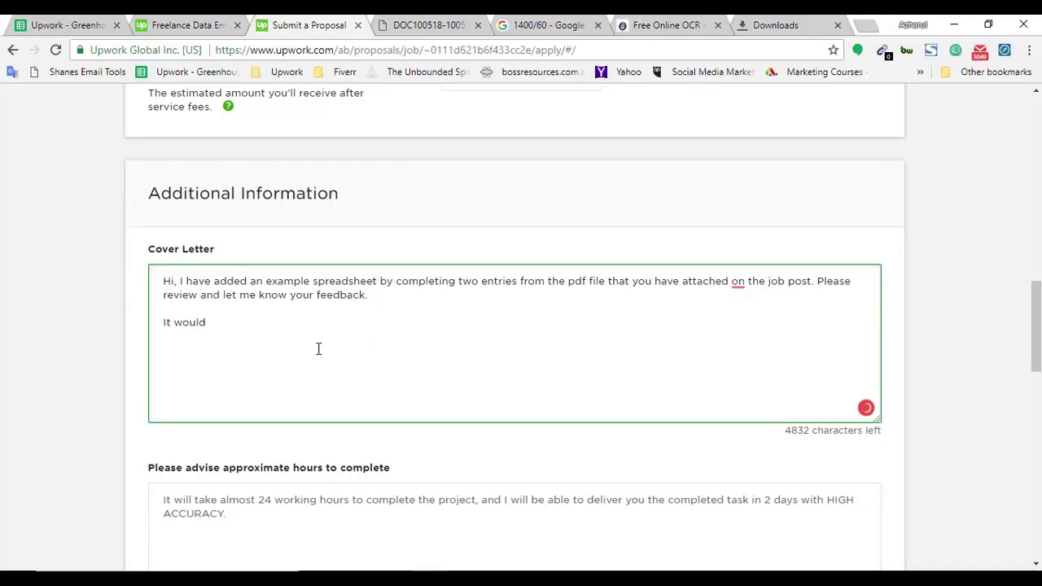
pyautogui.press('BackSpace')
pyautogui.write('be nice to have the opportunity to assist')
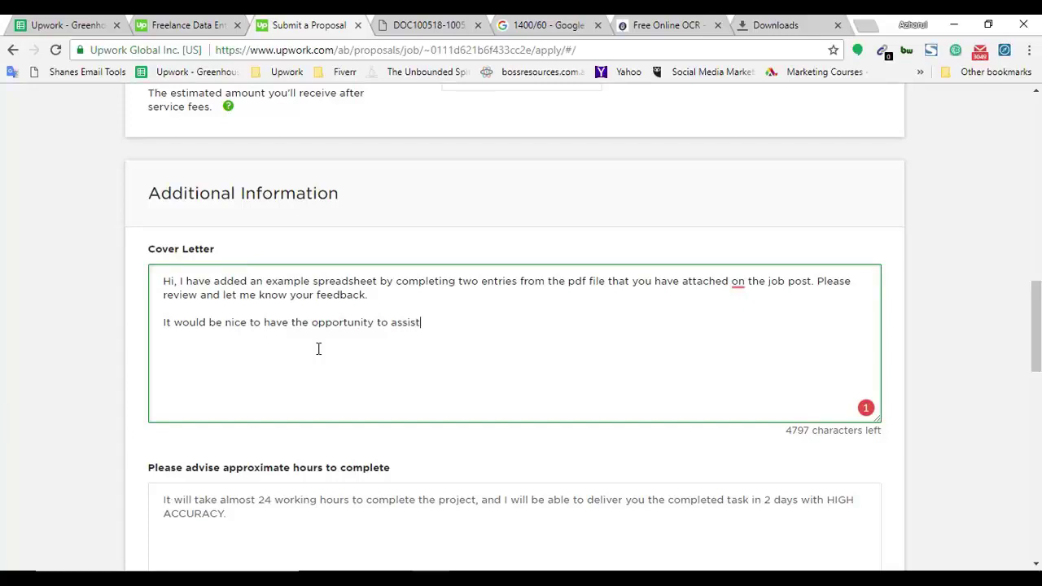
pyautogui.write(' you with the project.')
pyautogui.press('Return')
pyautogui.press('Return')
pyautogui.write('Kind Regad')
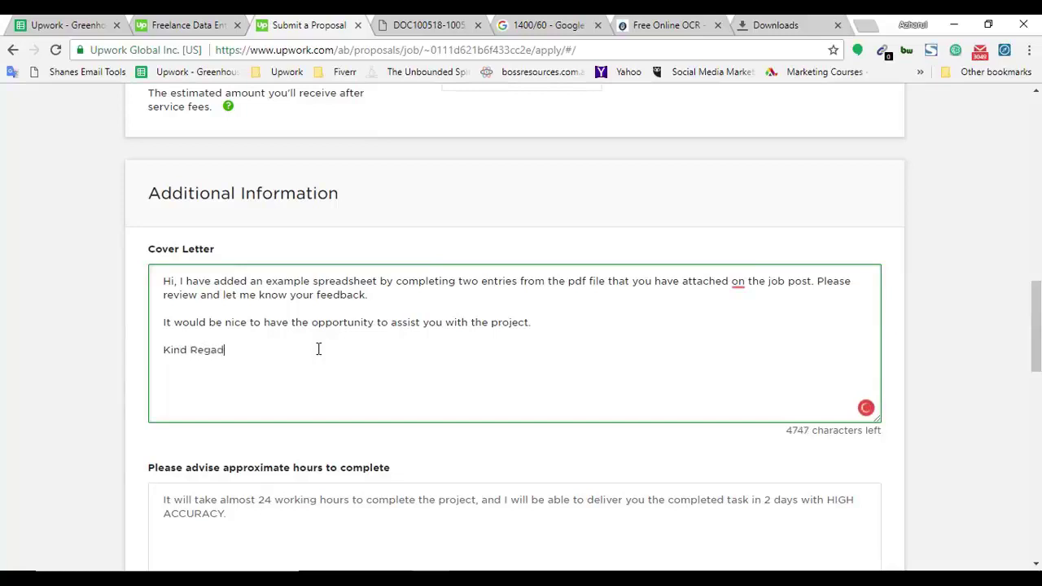
pyautogui.press('BackSpace')
pyautogui.write('ds')
pyautogui.write(', Azhar')
pyautogui.write('ul')
# Accept Grammarly's suggestion changing 'on' to 'to' in the cover letter.
pyautogui.moveTo(738, 282)
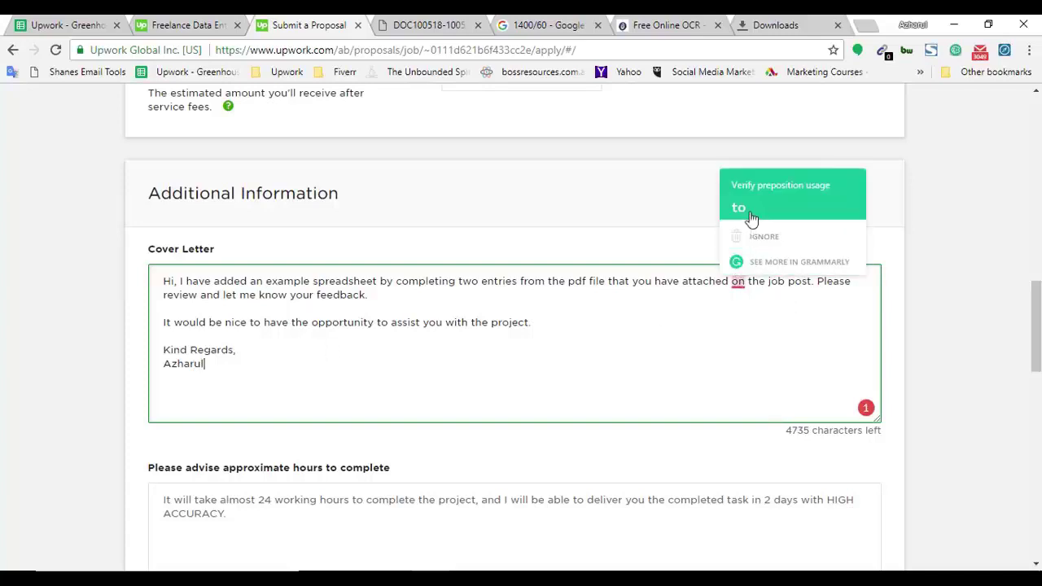
pyautogui.click(749, 217)
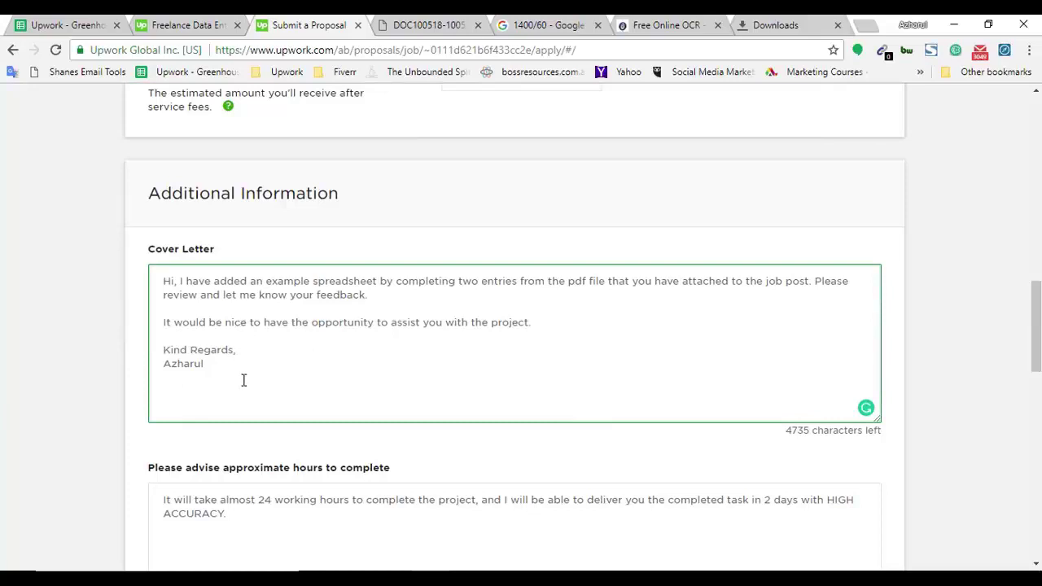
pyautogui.moveTo(242, 380); pyautogui.dragTo(148, 288)
pyautogui.click(159, 322)
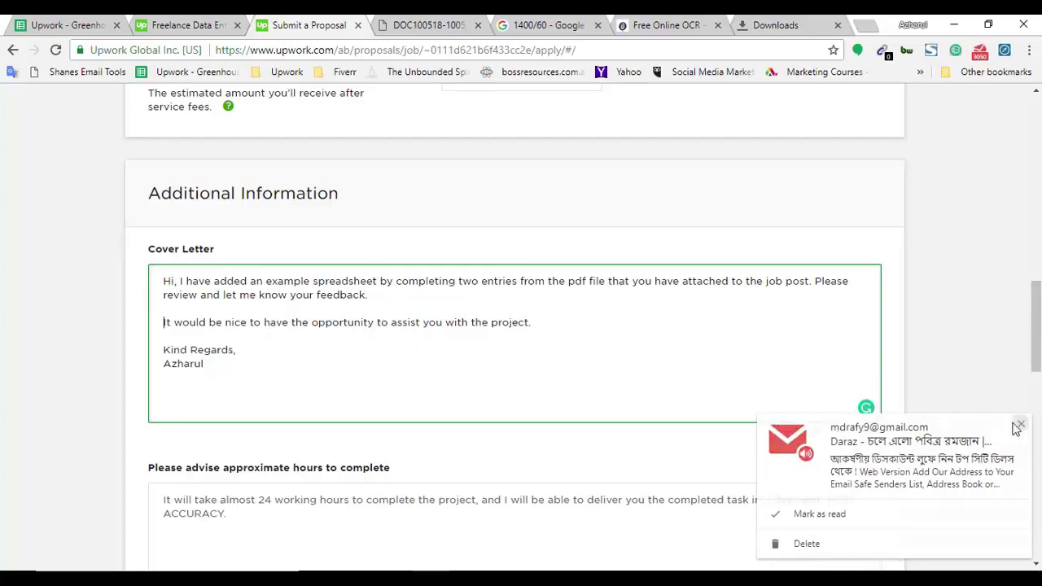
pyautogui.moveTo(1034, 342); pyautogui.dragTo(1033, 395)
# Review the hours and 3rd-party answers, then submit the proposal.
pyautogui.click(233, 270)
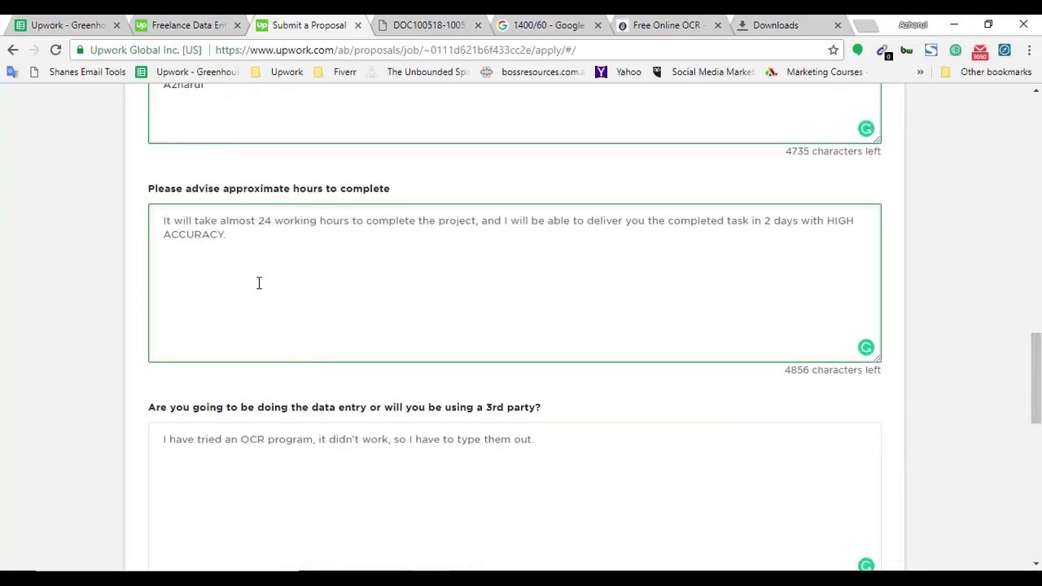
pyautogui.moveTo(251, 285); pyautogui.dragTo(154, 198)
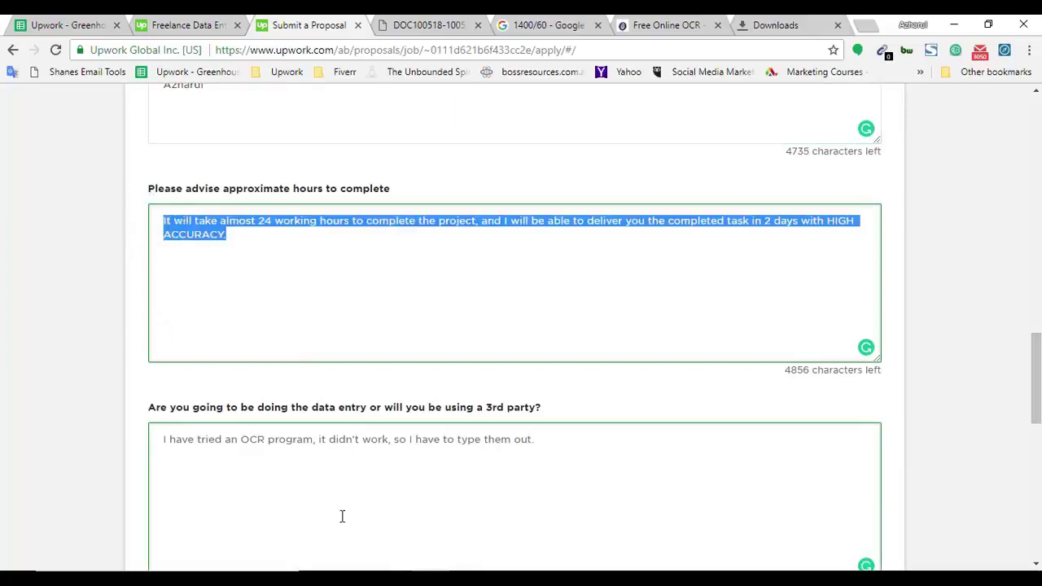
pyautogui.scroll(-2, 317, 405)
pyautogui.moveTo(391, 287); pyautogui.dragTo(196, 318)
pyautogui.scroll(1, 2, 372)
pyautogui.scroll(-1, 24, 388)
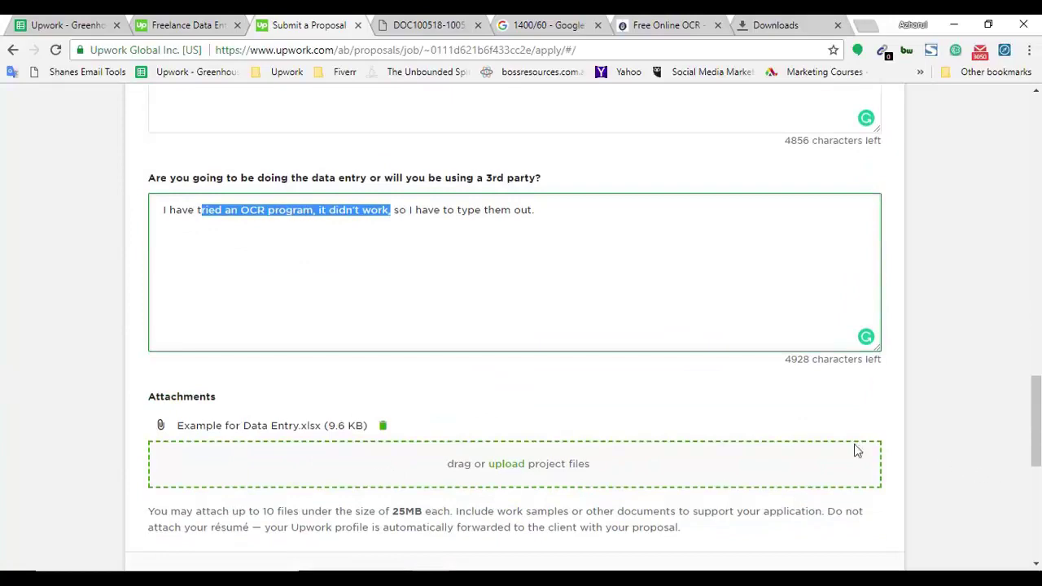
pyautogui.moveTo(1035, 439); pyautogui.dragTo(1039, 265)
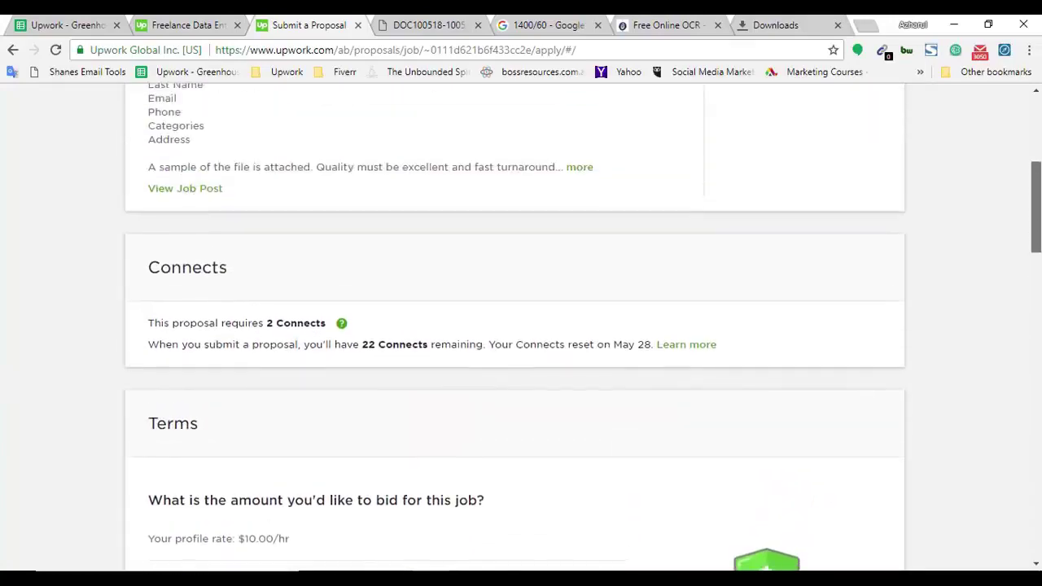
pyautogui.moveTo(1035, 208); pyautogui.dragTo(1036, 515)
pyautogui.click(249, 363)
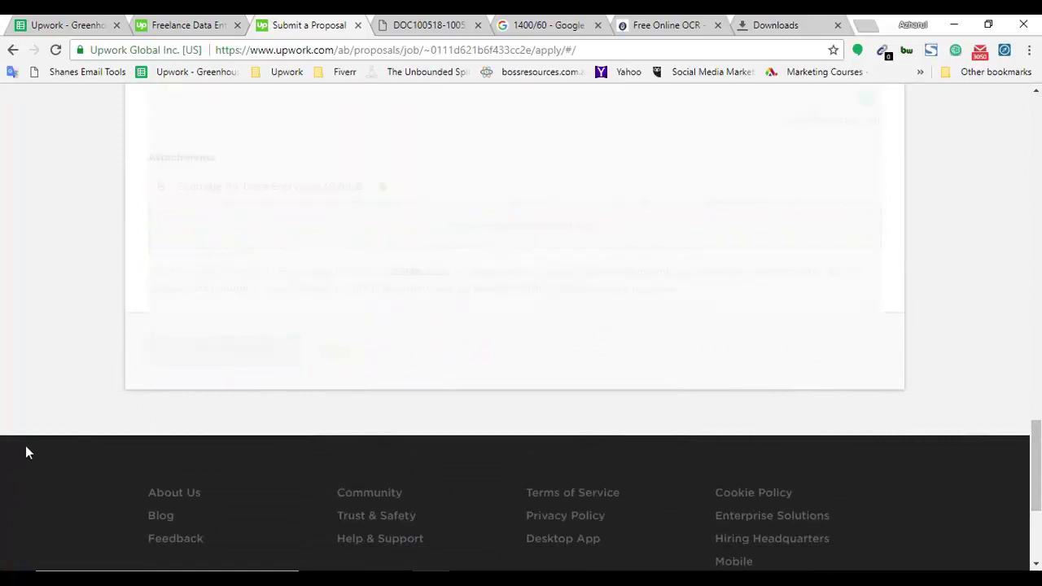
# Close the job PDF, Google calculator and Free Online OCR tabs.
pyautogui.click(440, 24)
pyautogui.click(477, 26)
pyautogui.click(478, 25)
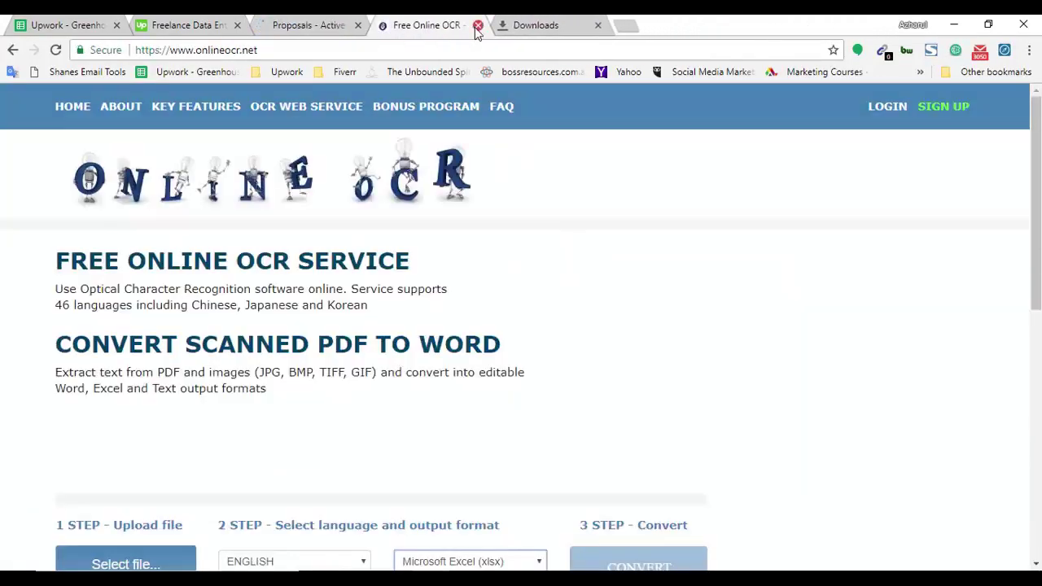
pyautogui.click(478, 25)
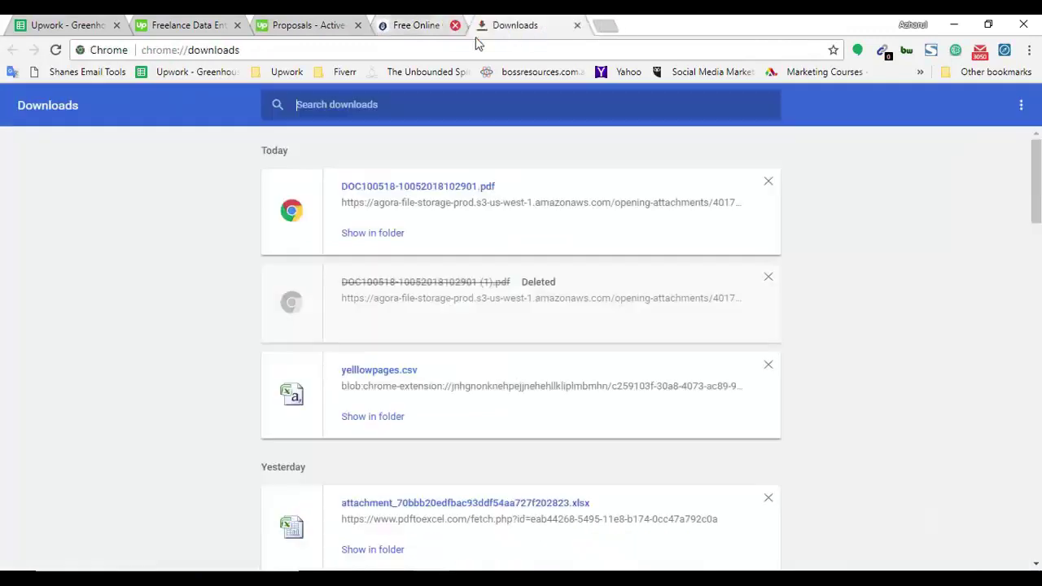
# Close the Downloads tab and scroll through the submitted proposal's page.
pyautogui.click(488, 25)
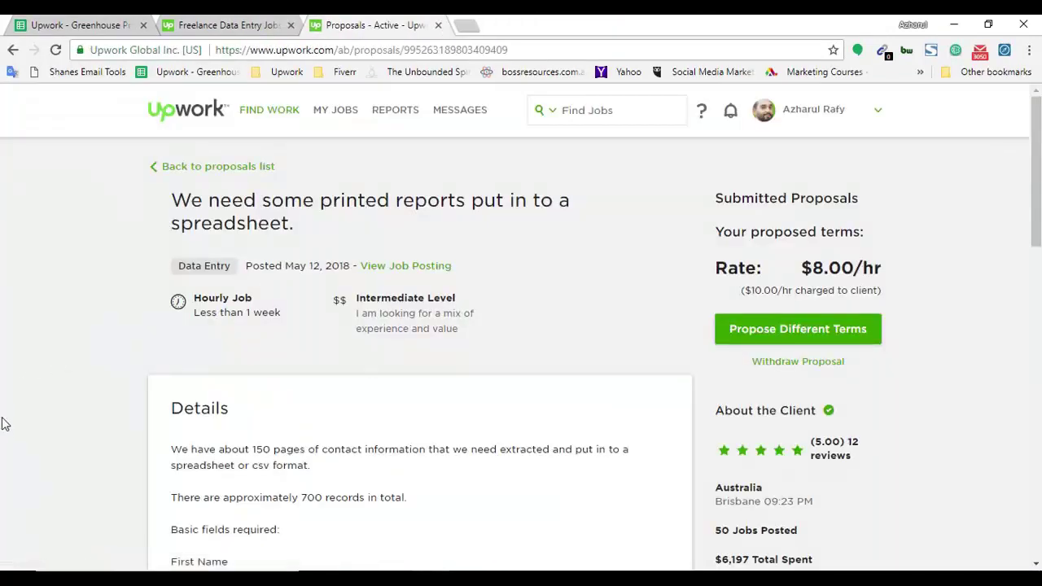
pyautogui.moveTo(1037, 188); pyautogui.dragTo(1038, 427)
pyautogui.scroll(5, 6, 442)
pyautogui.scroll(-2, 16, 456)
pyautogui.scroll(2, 49, 456)
pyautogui.scroll(2, 51, 456)
pyautogui.scroll(-3, 51, 457)
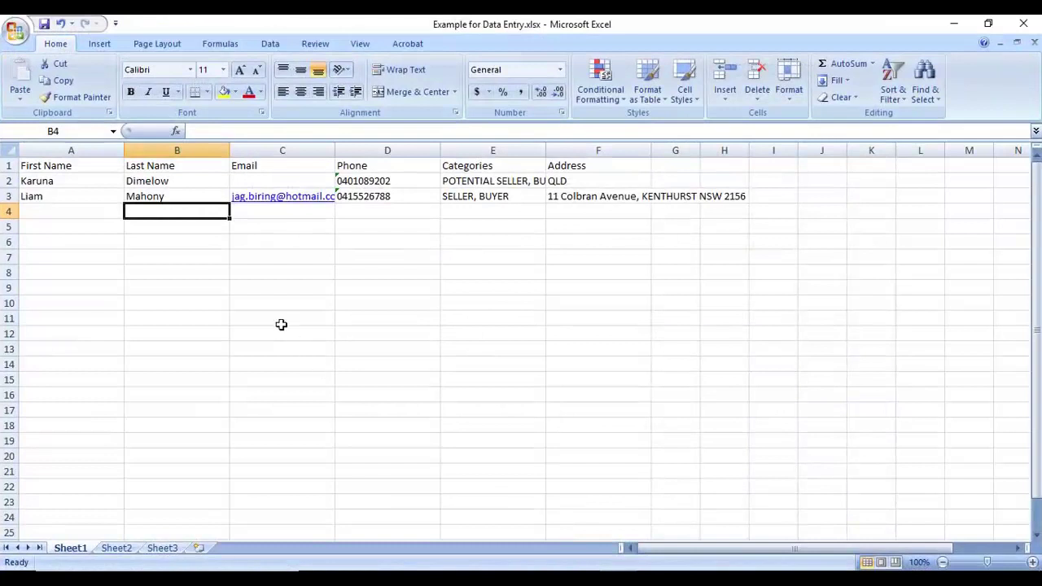
# Check the sample rows in 'Example for Data Entry', then minimize Excel to reveal the submitted proposal.
pyautogui.click(285, 213)
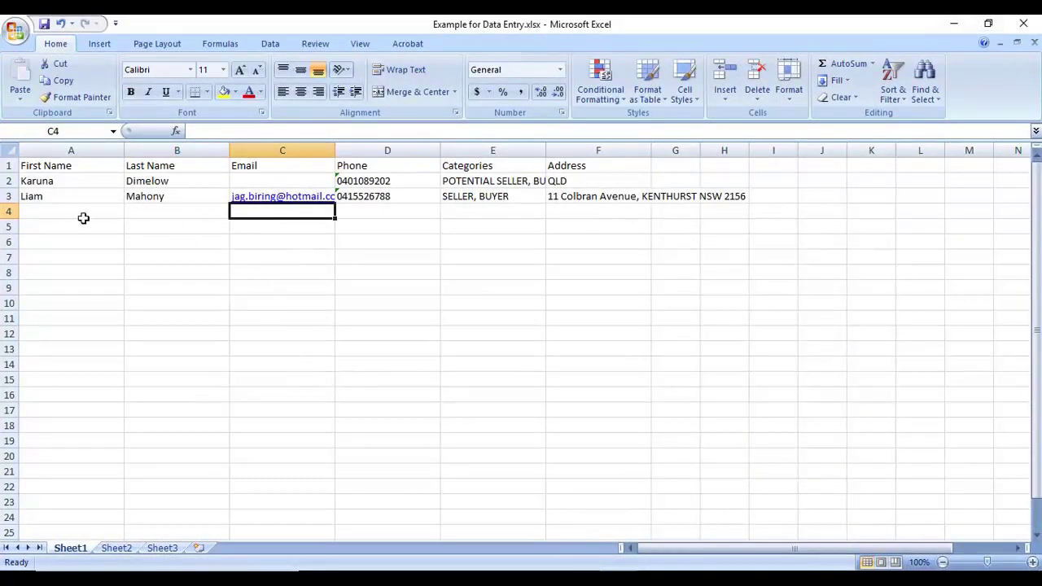
pyautogui.moveTo(82, 213); pyautogui.dragTo(81, 537)
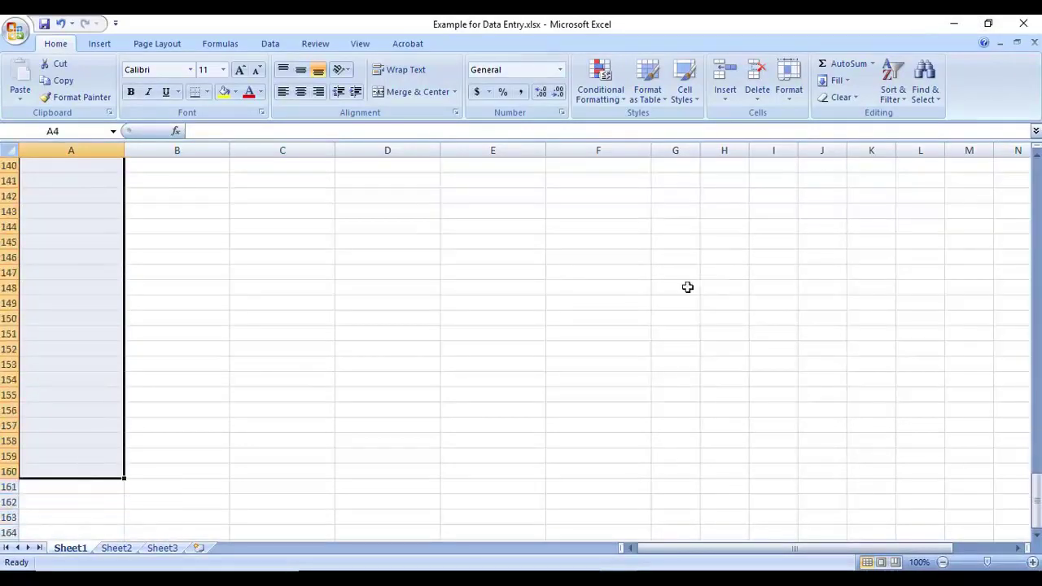
pyautogui.scroll(8, 874, 251)
pyautogui.click(948, 23)
pyautogui.scroll(6, 163, 403)
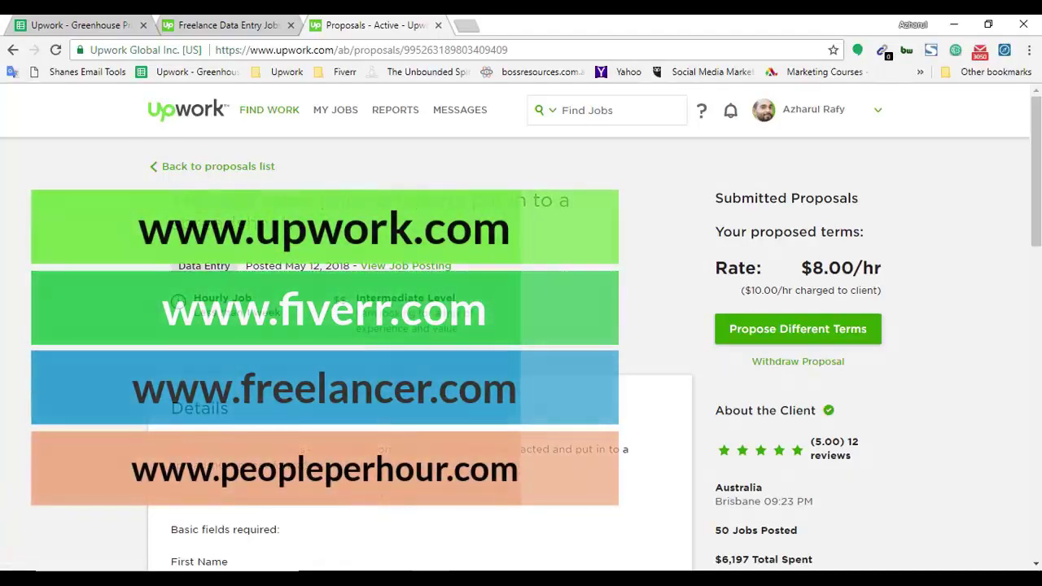
pyautogui.scroll(-3, 521, 326)
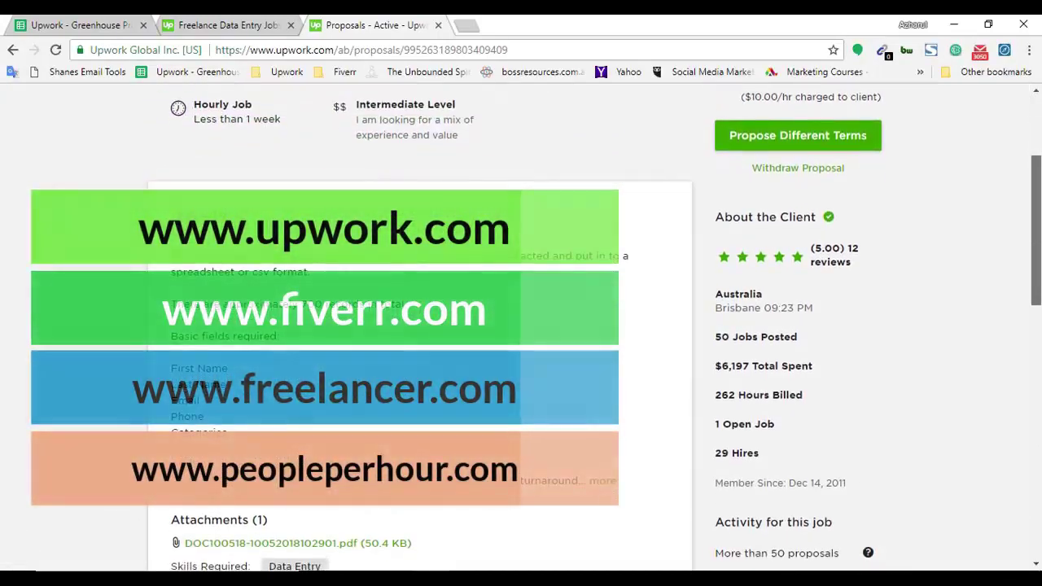
pyautogui.scroll(-2, 2, 461)
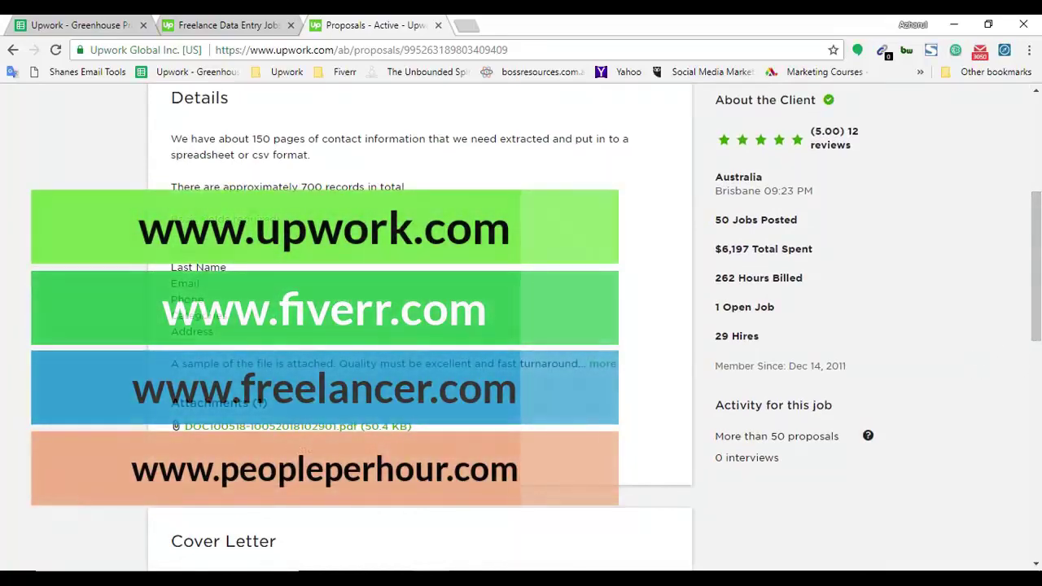
pyautogui.scroll(-5, 1040, 359)
pyautogui.scroll(2, 1040, 359)
pyautogui.scroll(10, 1033, 301)
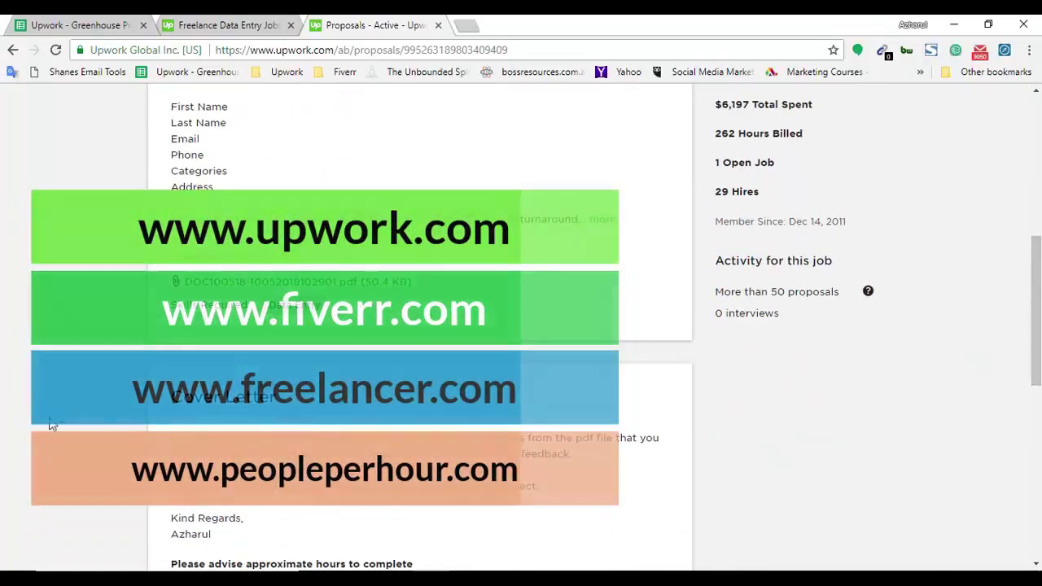